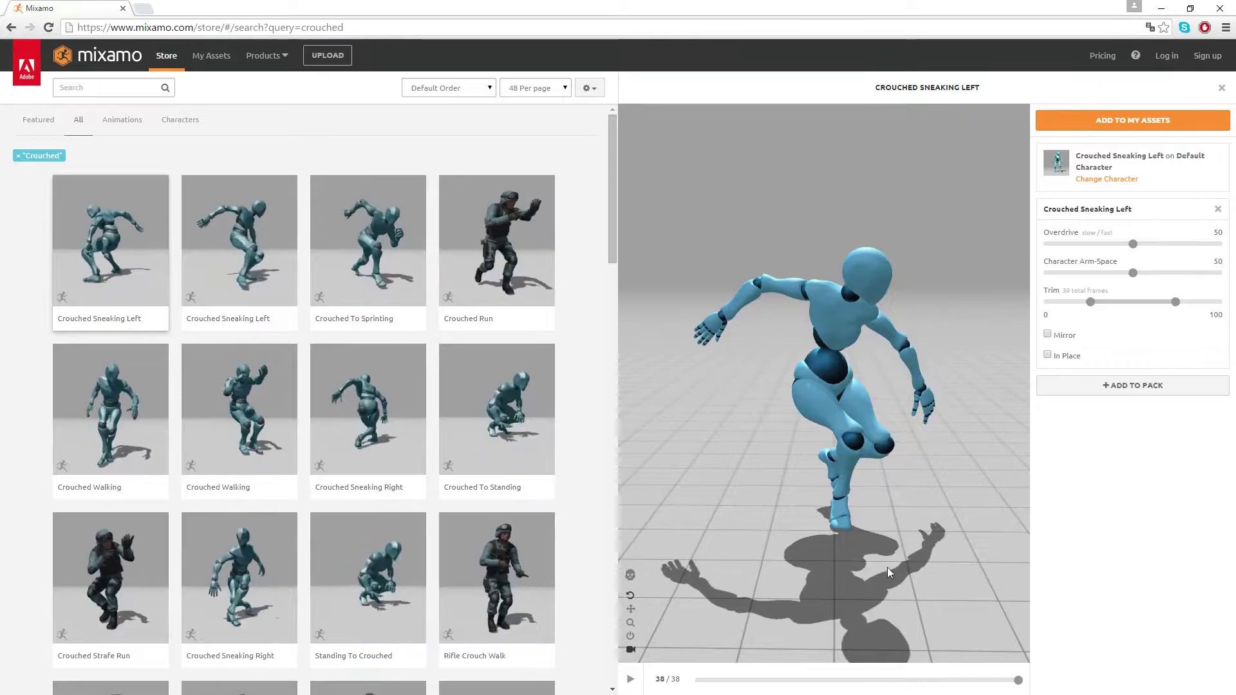
Step: Scrub the Crouched Sneaking Left preview to around frame 20, orbit the figure, then minimize the browser
{"action": "left_click", "coordinate": [706, 681]}
{"action": "mouse_move", "coordinate": [706, 684]}
{"action": "left_mouse_down"}
{"action": "mouse_move", "coordinate": [1030, 685]}
{"action": "mouse_move", "coordinate": [701, 682]}
{"action": "left_mouse_up"}
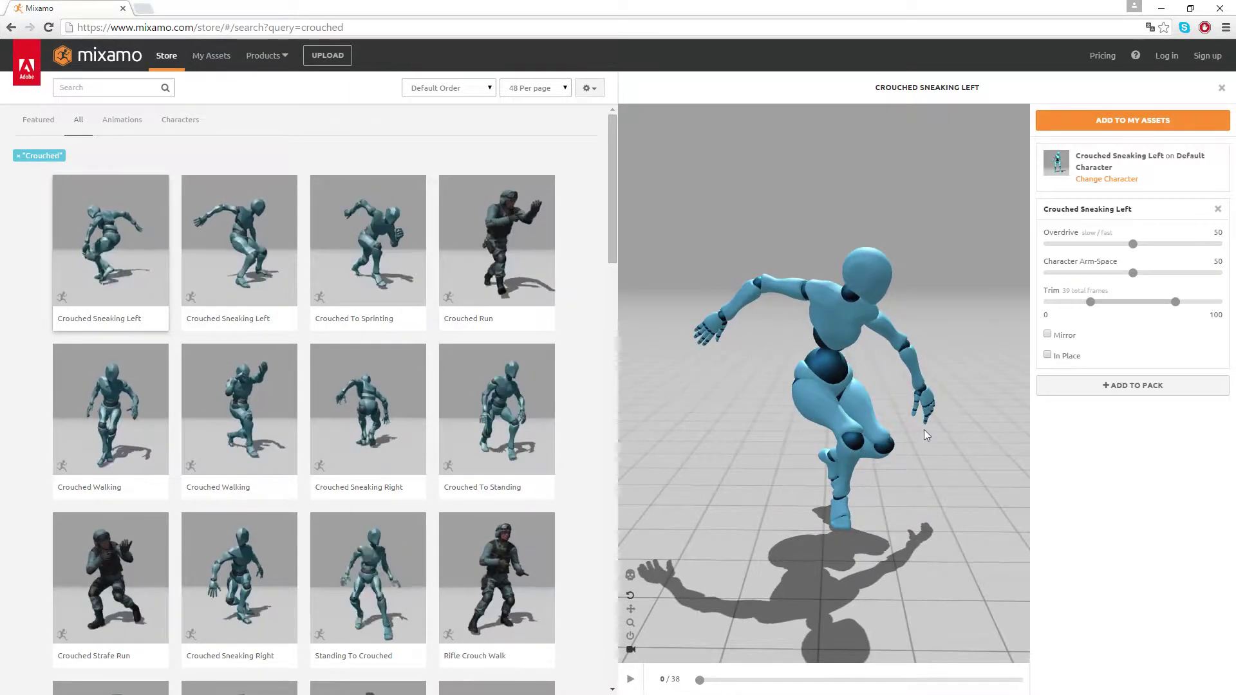
{"action": "left_click_drag", "start_coordinate": [924, 430], "coordinate": [809, 431]}
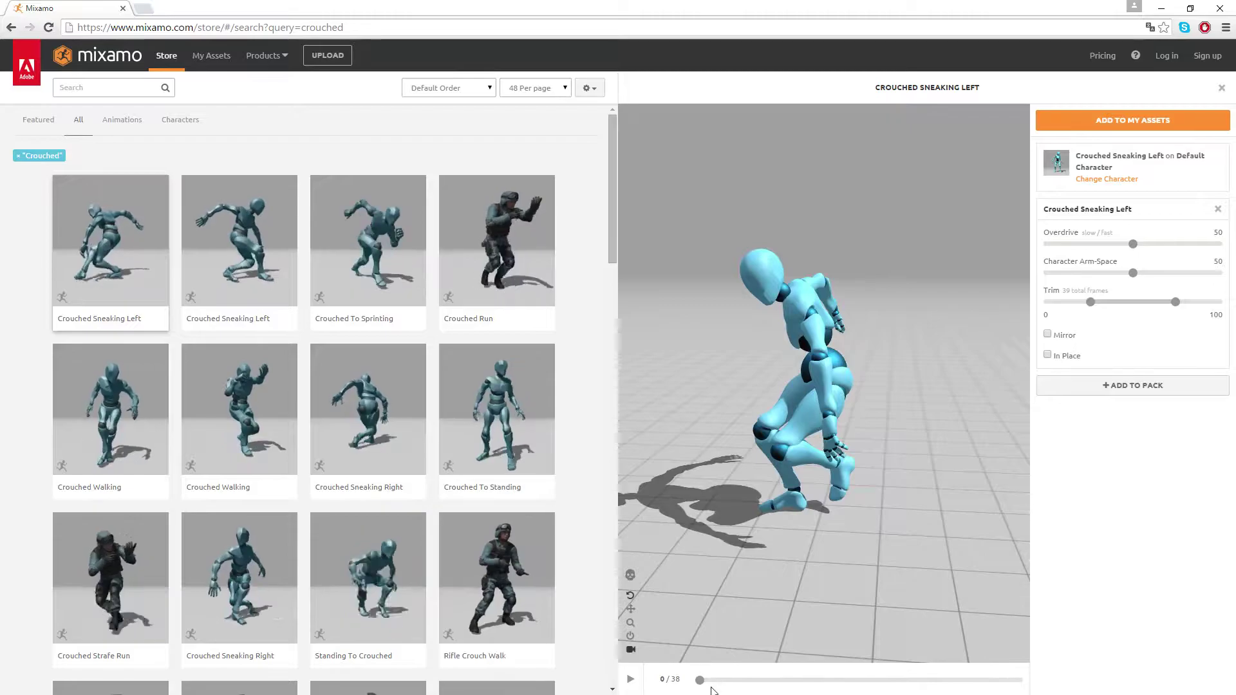
{"action": "left_click_drag", "start_coordinate": [702, 681], "coordinate": [660, 690]}
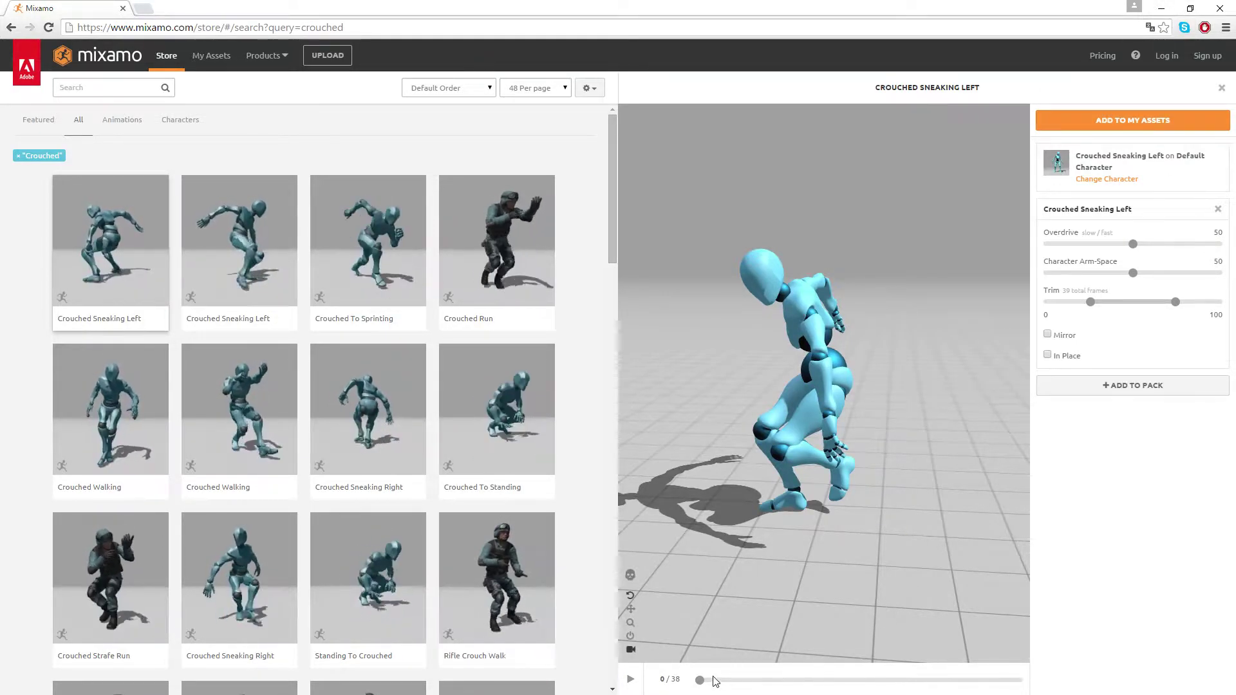
{"action": "left_click_drag", "start_coordinate": [747, 442], "coordinate": [863, 414]}
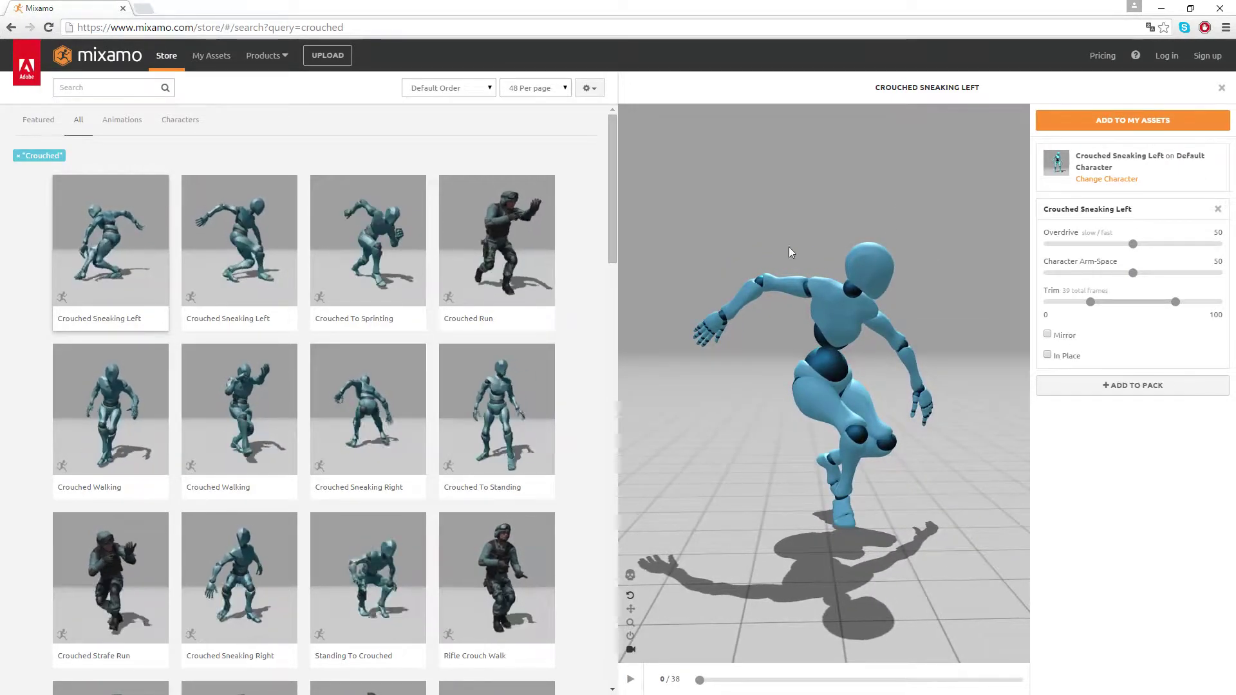
{"action": "left_click", "coordinate": [1163, 10]}
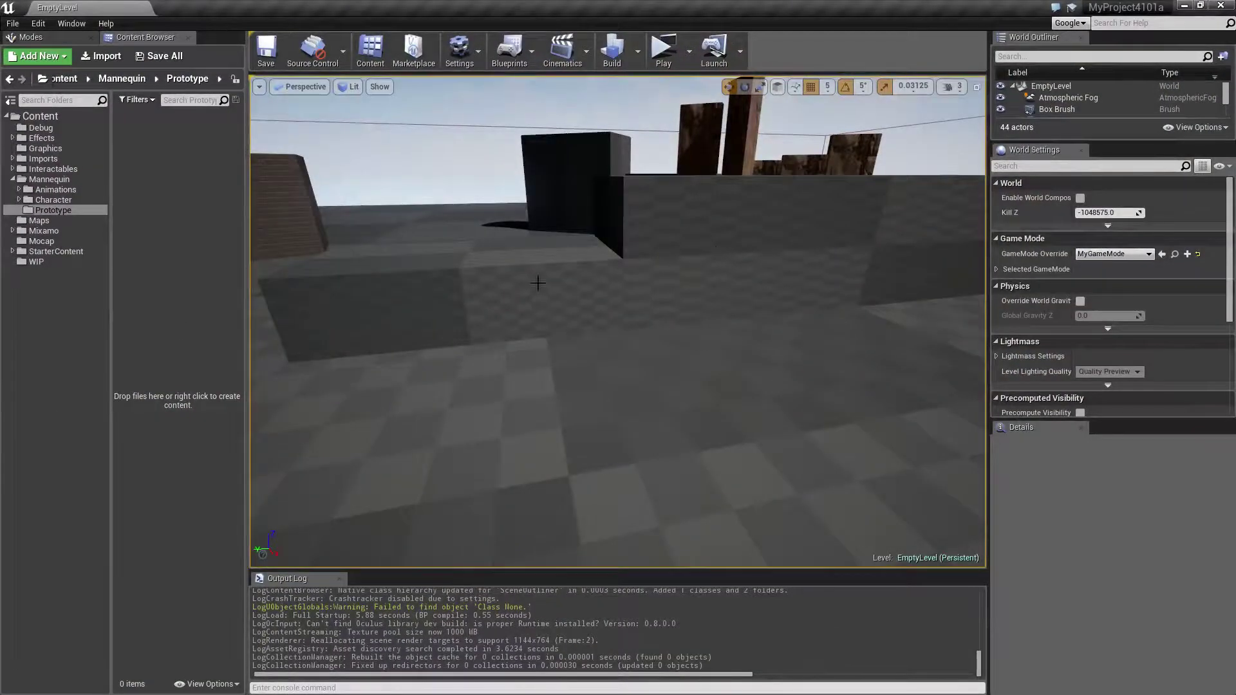
Step: Create a Character-based Blueprint Class named PrototypeBP in the Mannequin/Prototype folder
{"action": "left_click", "coordinate": [478, 265]}
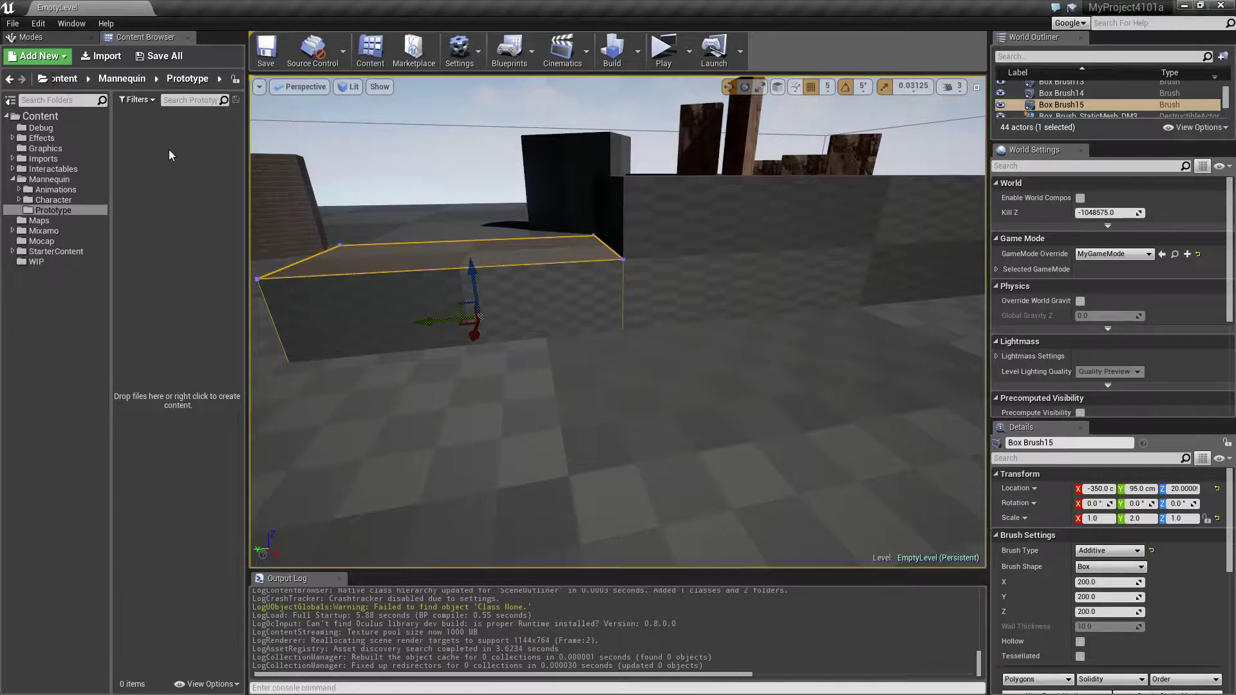
{"action": "right_click", "coordinate": [146, 143]}
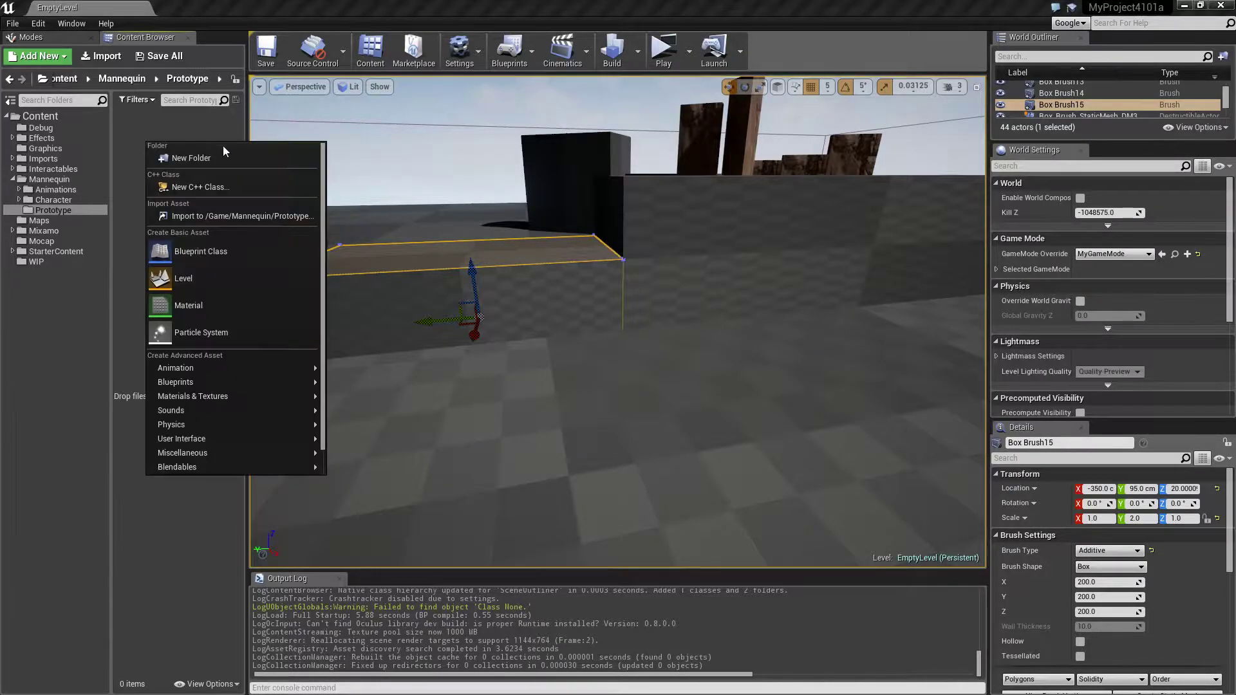
{"action": "left_click", "coordinate": [241, 250]}
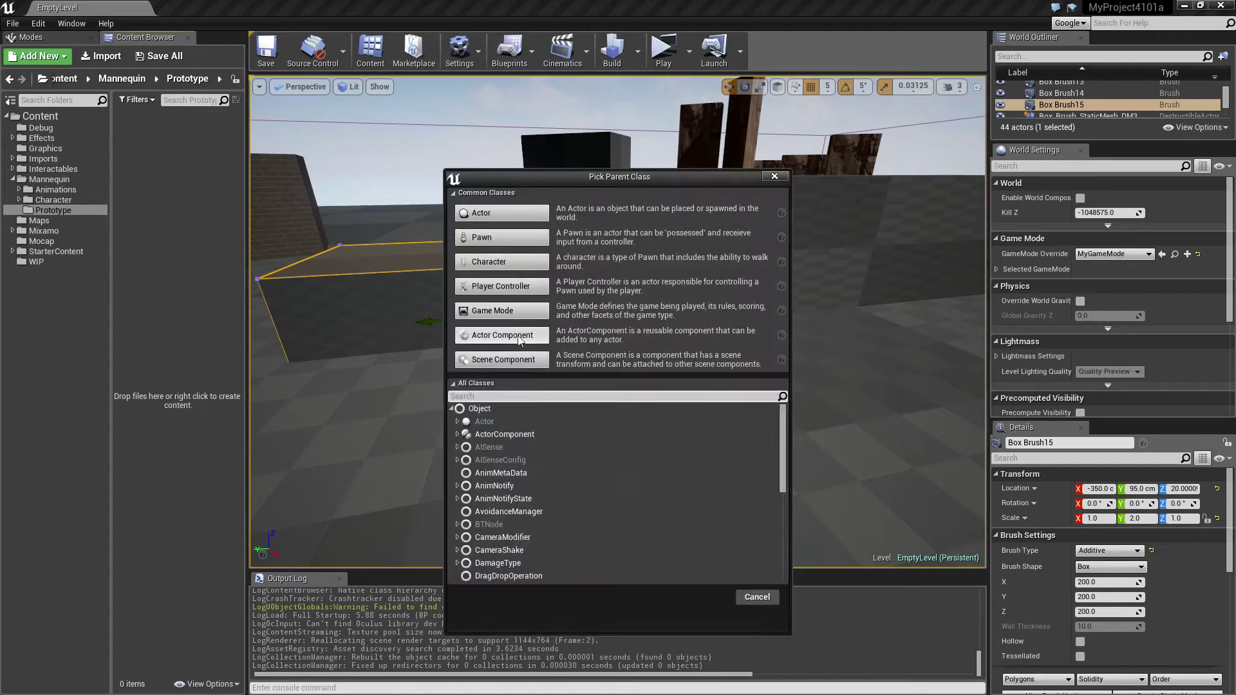
{"action": "left_click", "coordinate": [501, 262]}
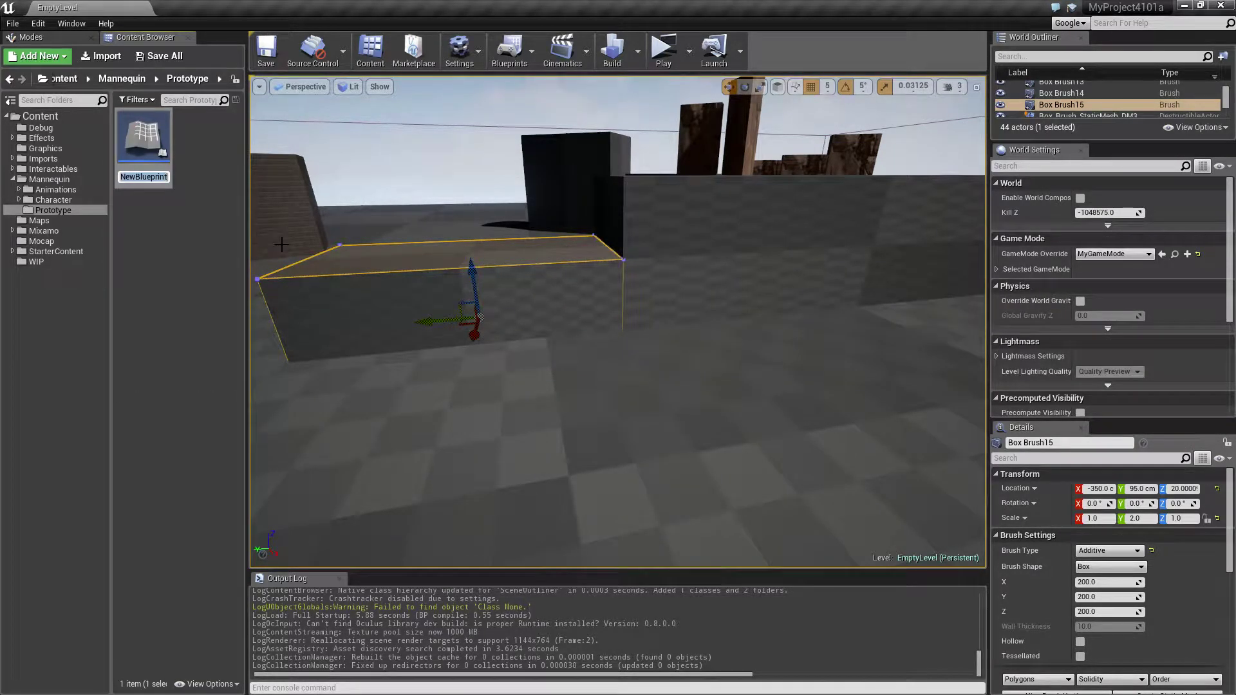
{"action": "type", "text": "PrototypeBP"}
{"action": "key", "text": "Return"}
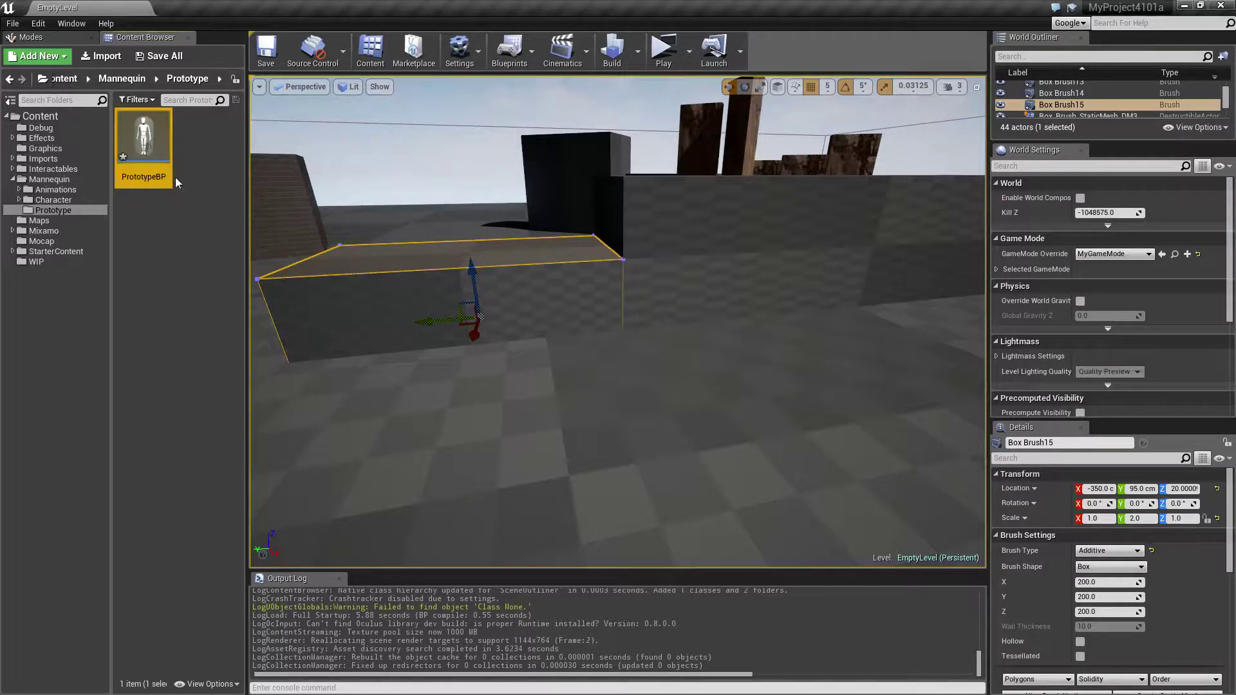
Step: Create an AnimInstance Animation Blueprint targeting SK_Adam_Skeleton and name it PrototypeAnimBP
{"action": "right_click", "coordinate": [202, 153]}
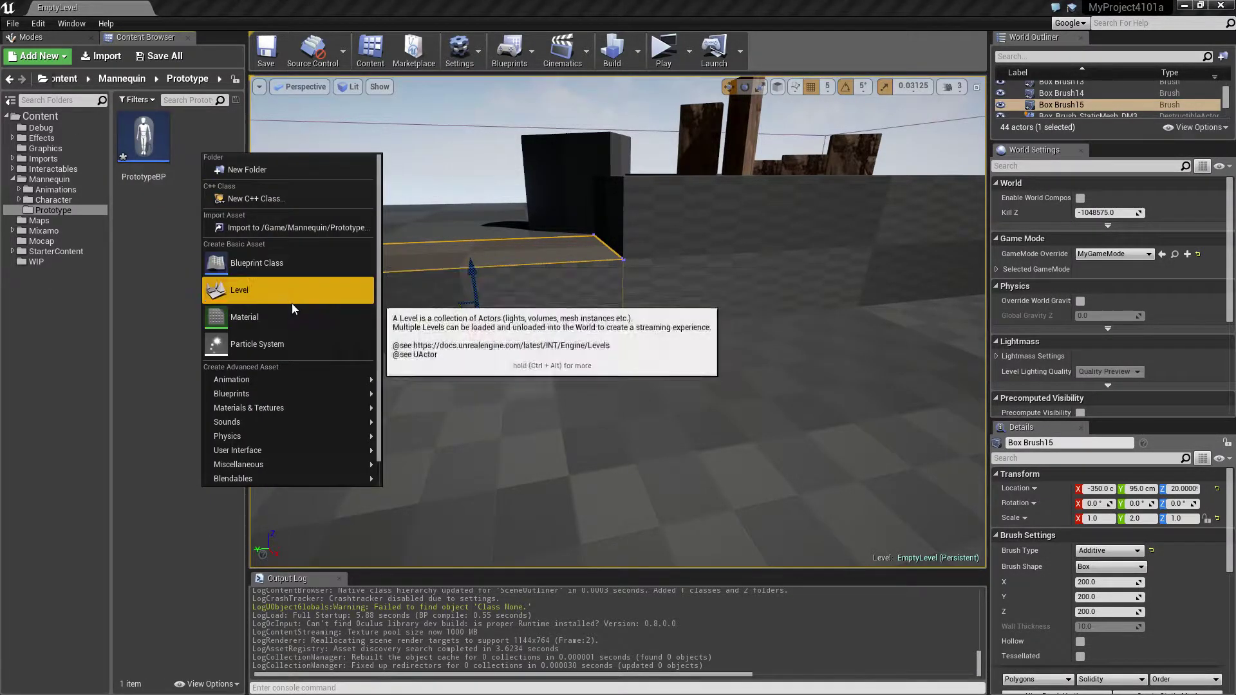
{"action": "mouse_move", "coordinate": [318, 375]}
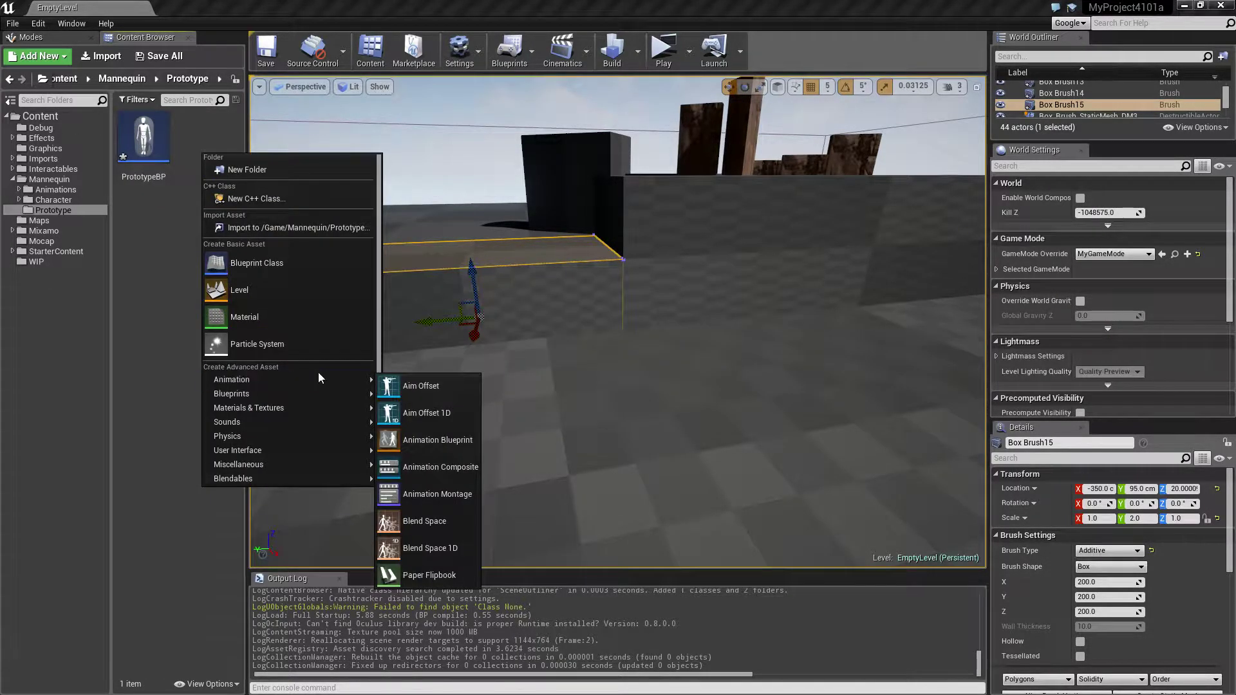
{"action": "left_click", "coordinate": [437, 444]}
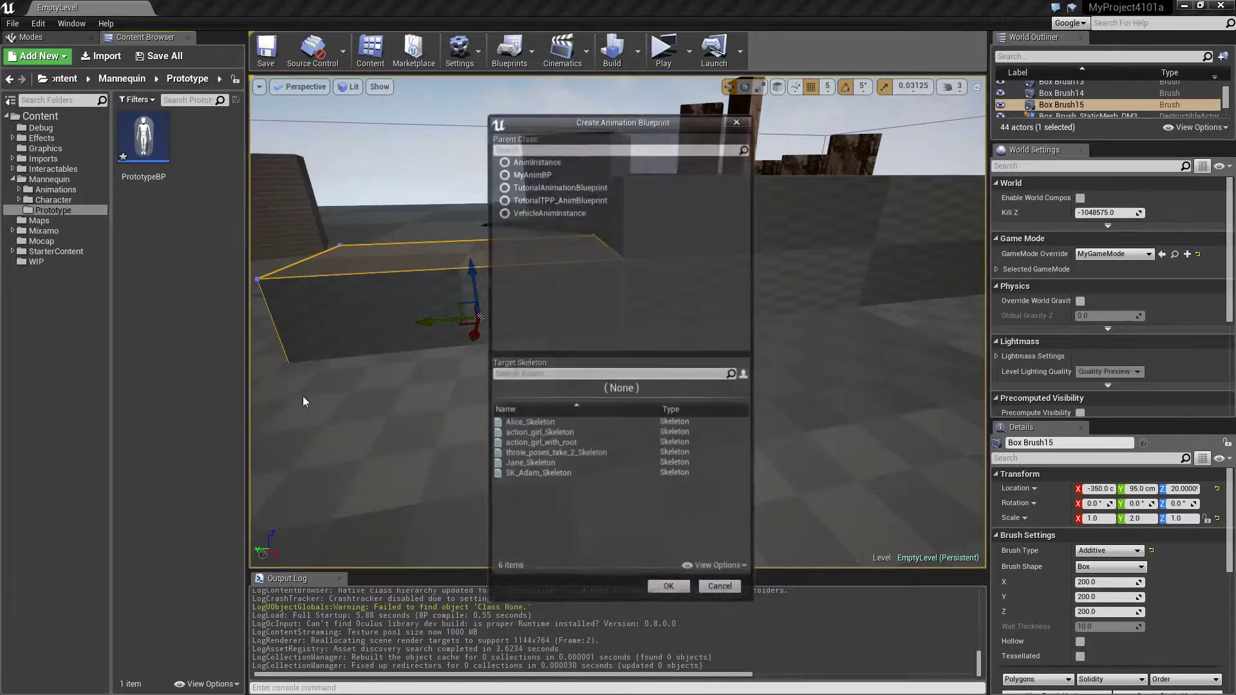
{"action": "left_click", "coordinate": [537, 162]}
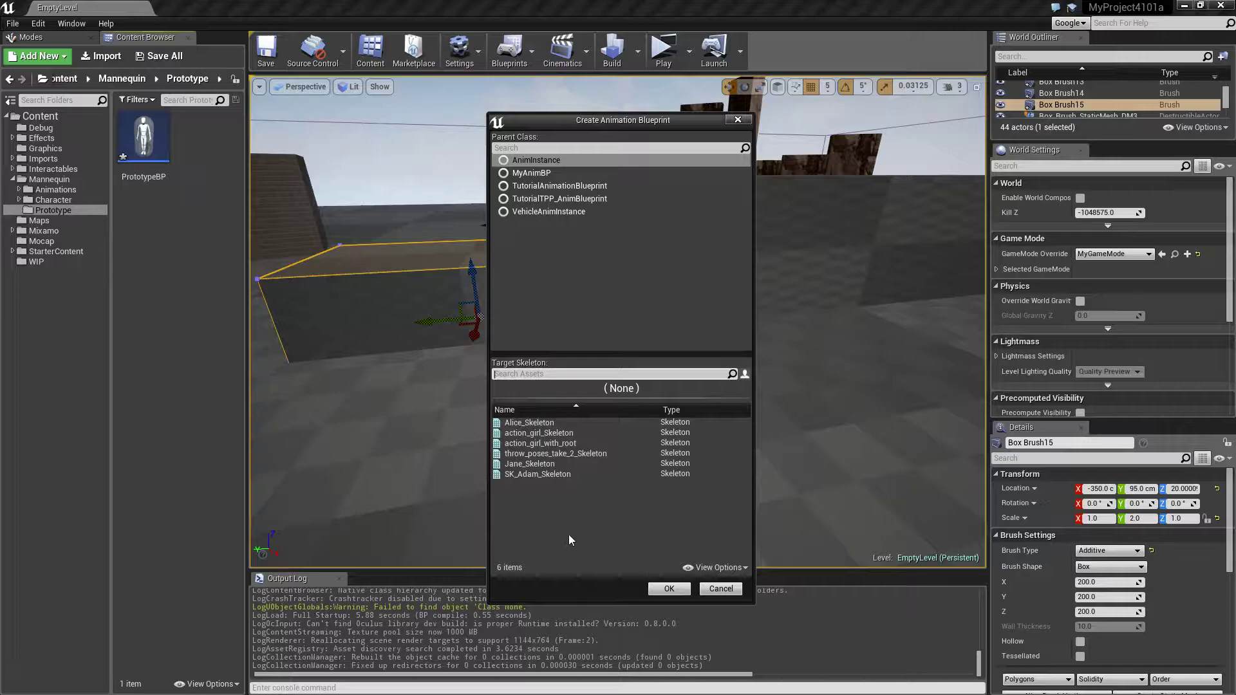
{"action": "left_click", "coordinate": [528, 477]}
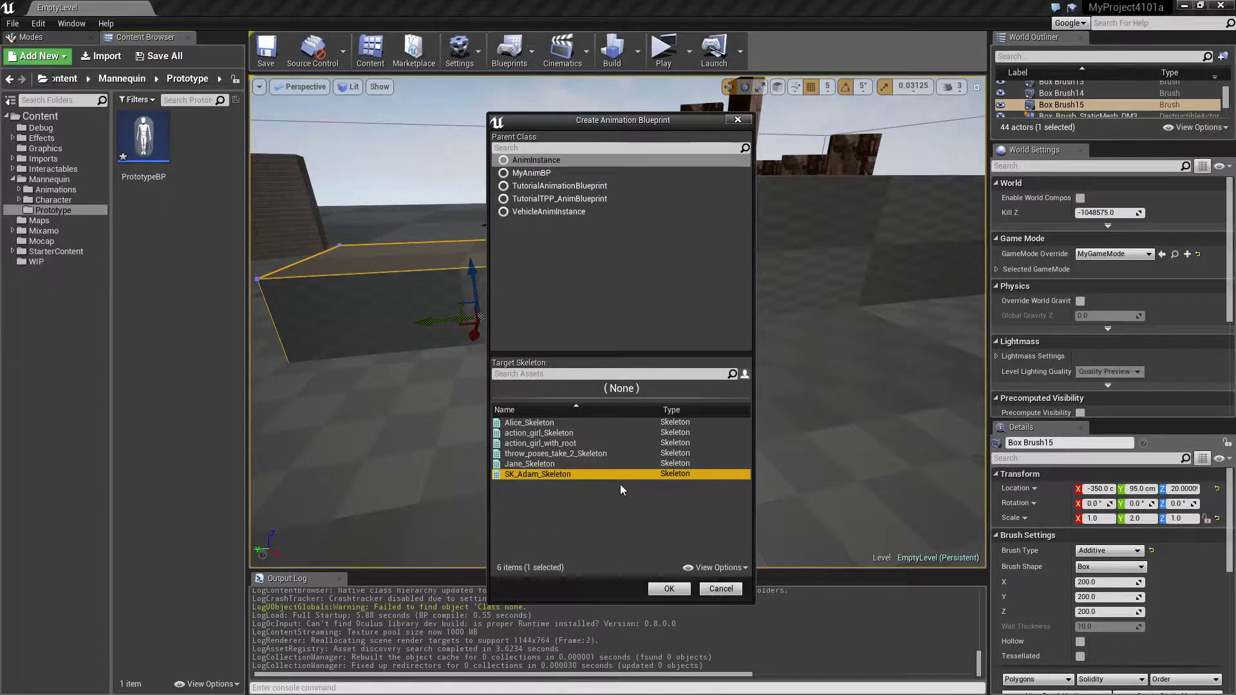
{"action": "left_click", "coordinate": [669, 589]}
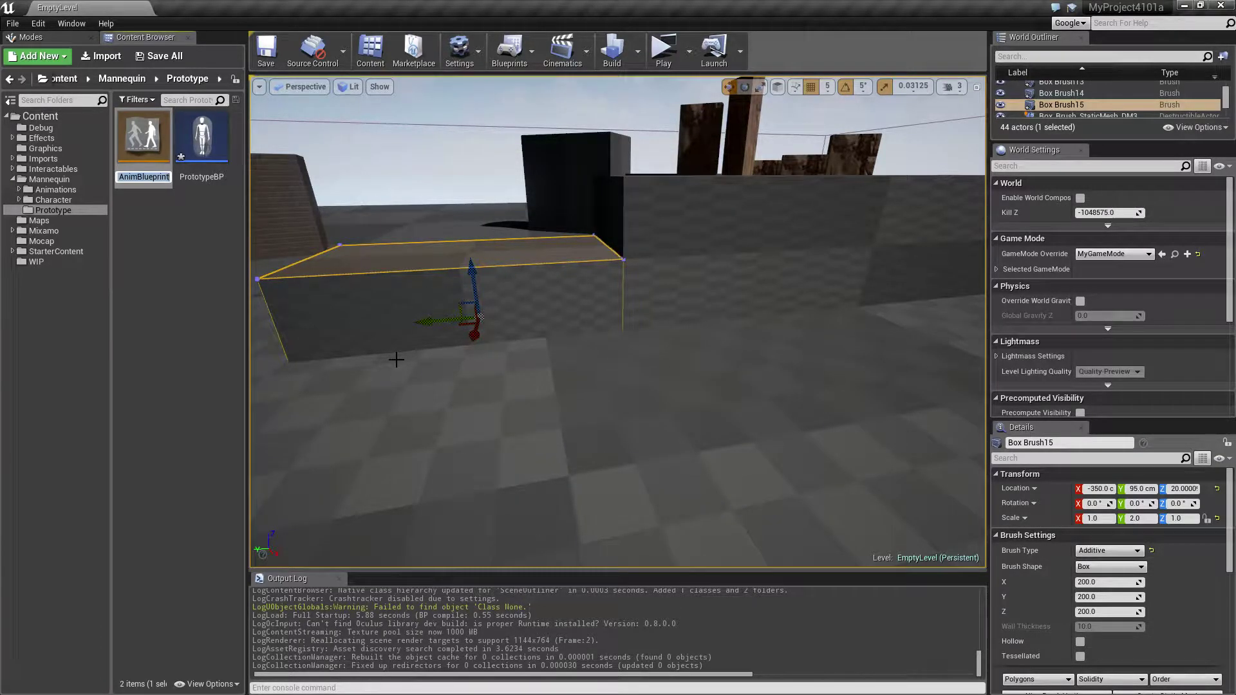
{"action": "key", "text": "Home"}
{"action": "key", "text": "Delete"}
{"action": "key", "text": "Delete"}
{"action": "key", "text": "Delete"}
{"action": "key", "text": "Delete"}
{"action": "type", "text": "A"}
{"action": "type", "text": "Prot"}
{"action": "key", "text": "BackSpace"}
{"action": "key", "text": "BackSpace"}
{"action": "key", "text": "BackSpace"}
{"action": "key", "text": "Return"}
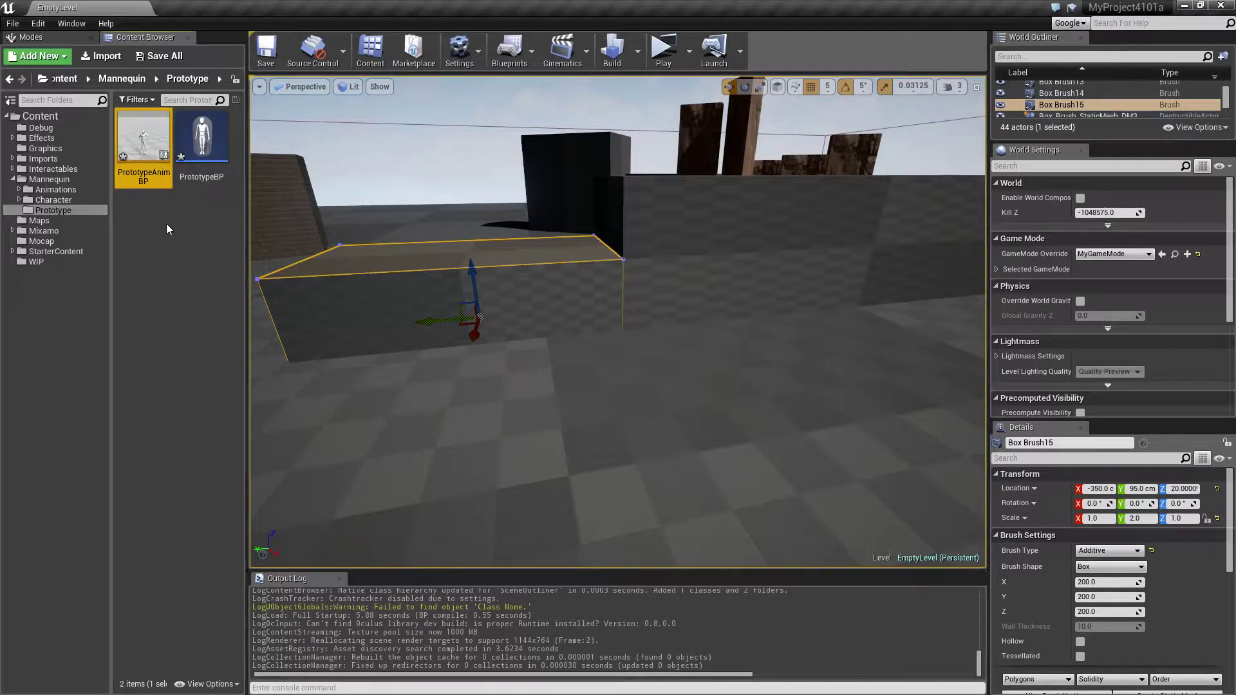
Step: Create a Blend Space 1D for SK_Adam_Skeleton and name it PrototypeBlendSpace1D
{"action": "right_click", "coordinate": [136, 217]}
{"action": "mouse_move", "coordinate": [236, 451]}
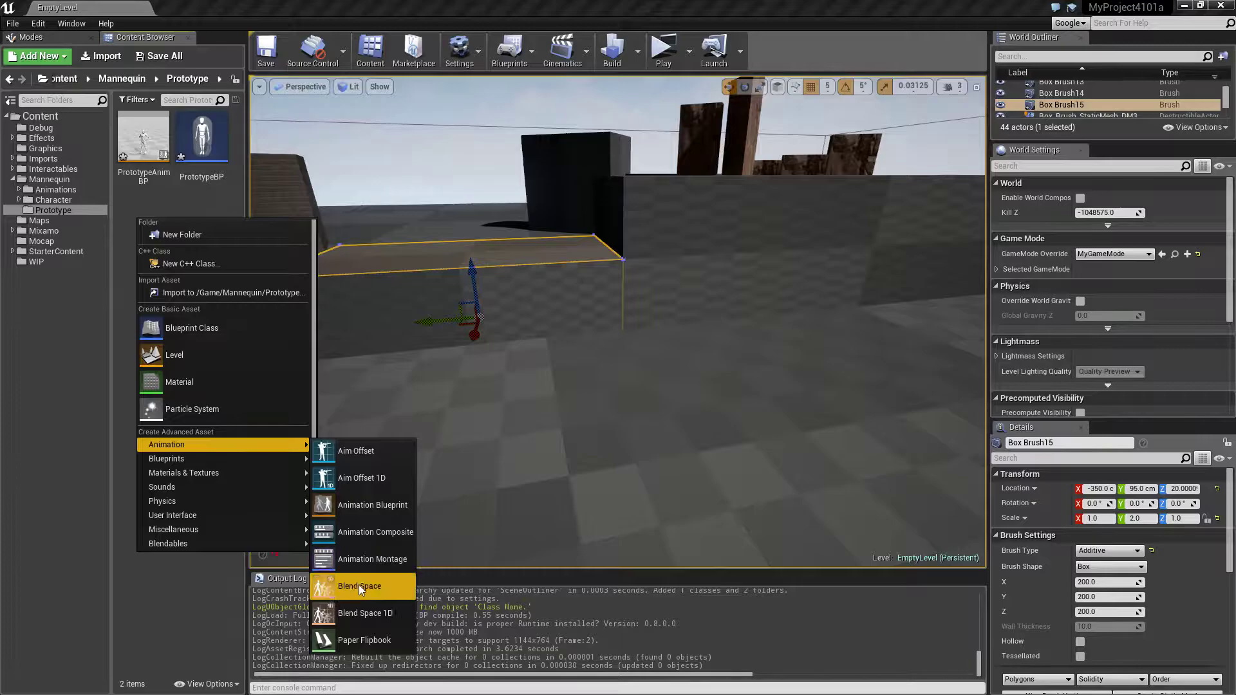
{"action": "left_click", "coordinate": [370, 611]}
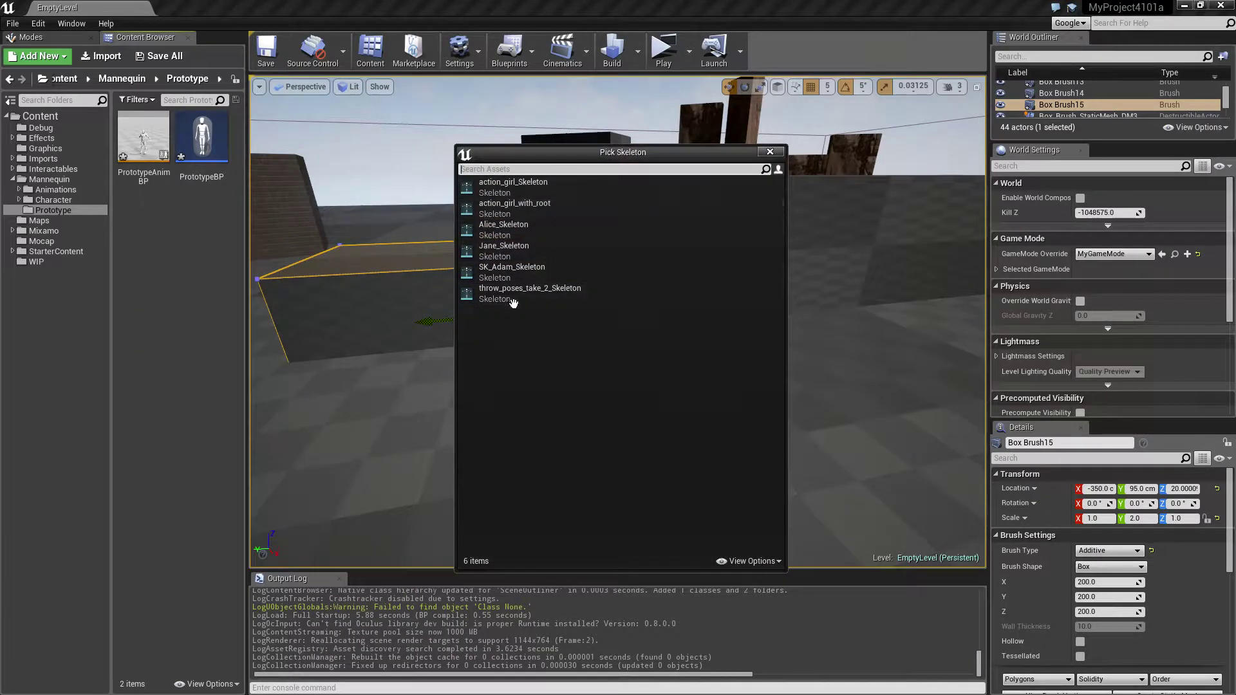
{"action": "left_click", "coordinate": [508, 271]}
{"action": "key", "text": "Home"}
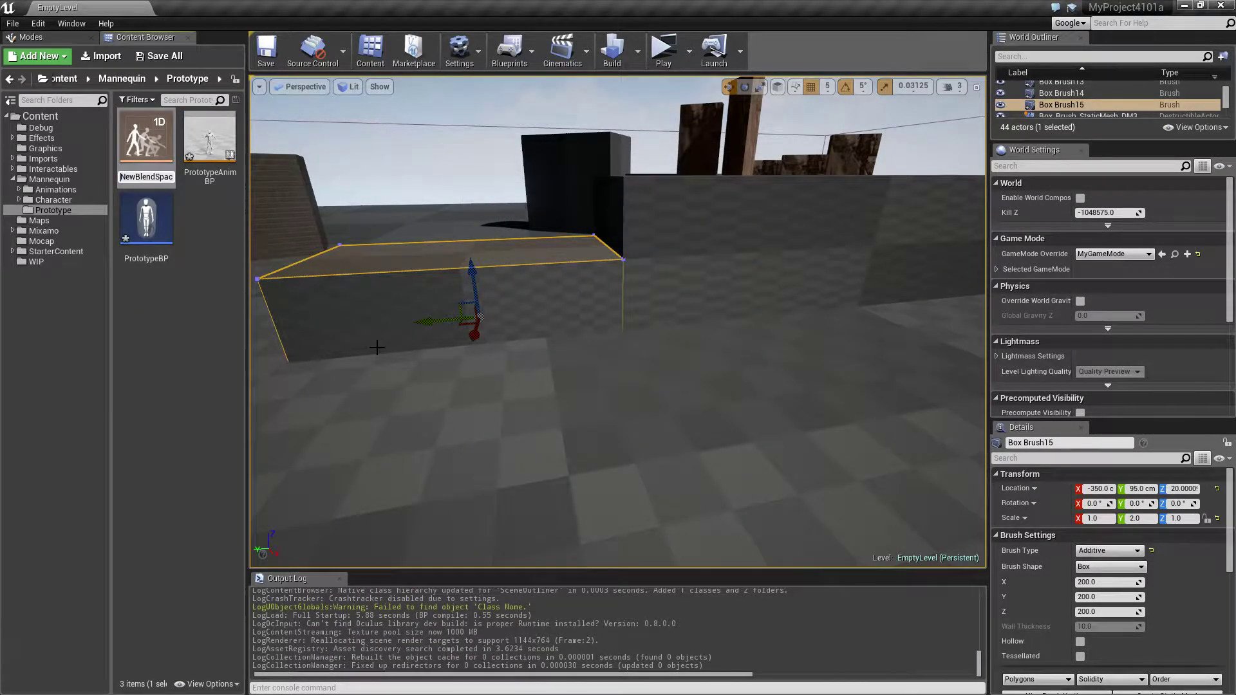
{"action": "key", "text": "Delete"}
{"action": "type", "text": "PrototypeBlen"}
{"action": "key", "text": "Return"}
{"action": "left_click", "coordinate": [205, 225]}
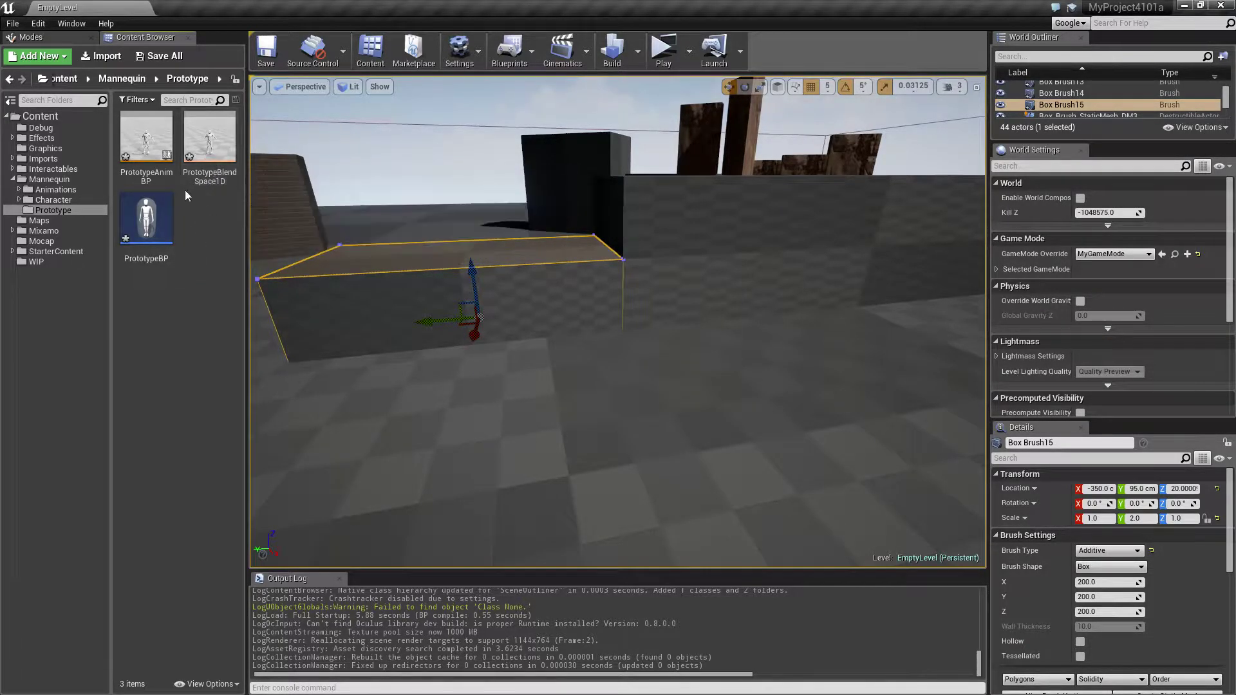
Step: In PrototypeBlendSpace1D, label the X axis Animation, range 0–10 with 10 divisions, and apply
{"action": "double_click", "coordinate": [210, 175]}
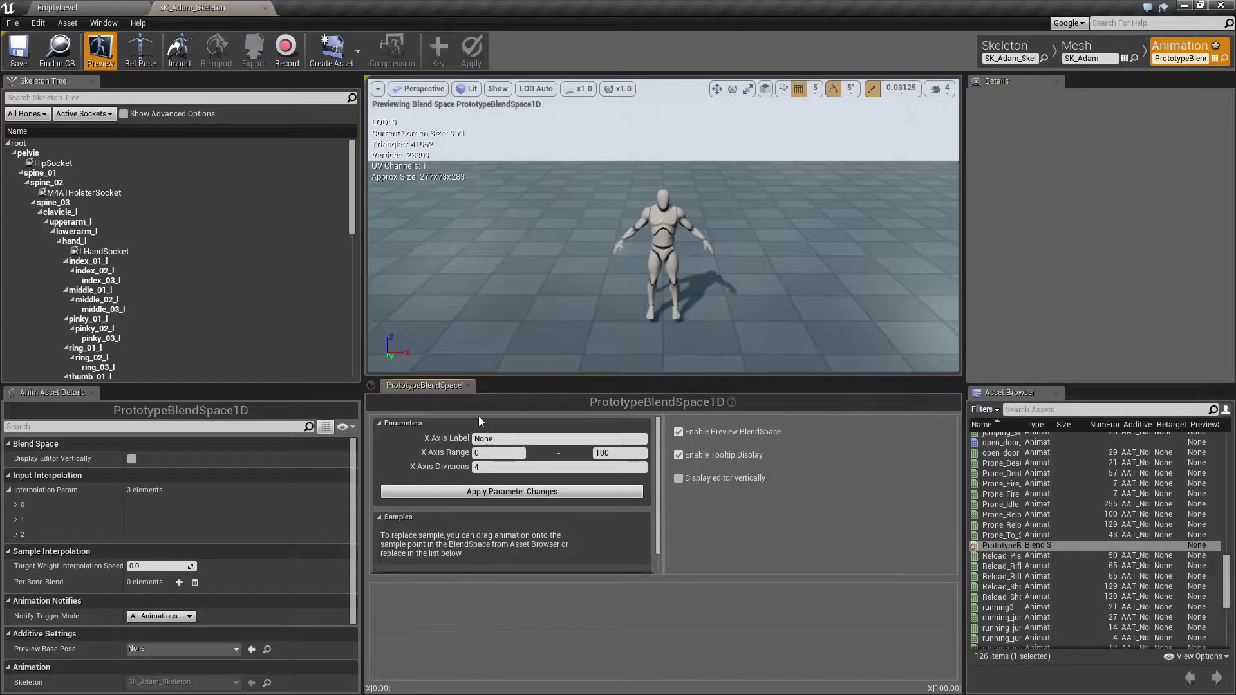
{"action": "left_click", "coordinate": [495, 439]}
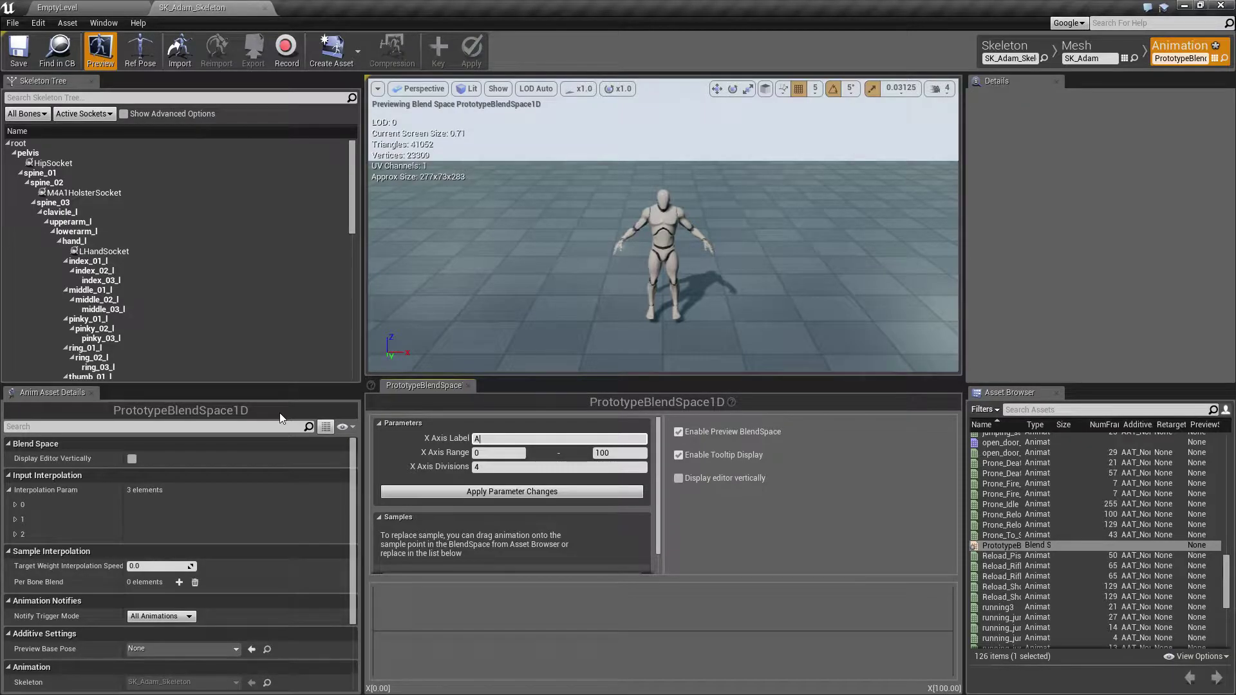
{"action": "type", "text": "Animation"}
{"action": "key", "text": "Return"}
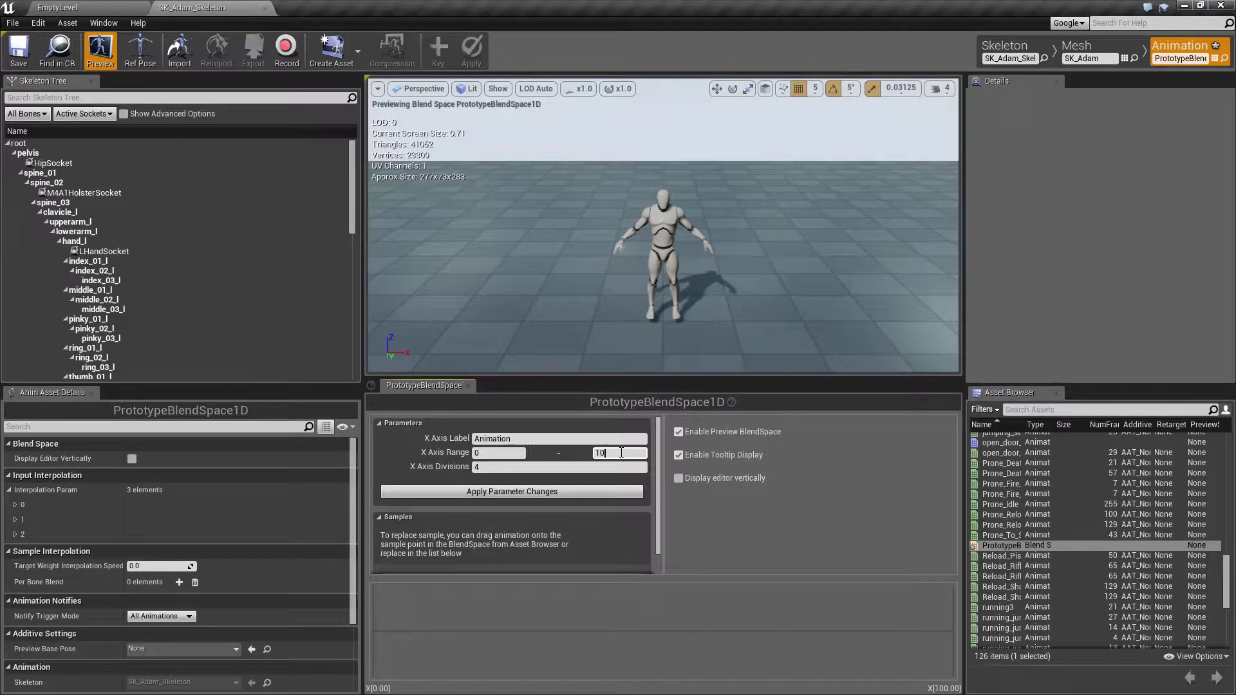
{"action": "key", "text": "Return"}
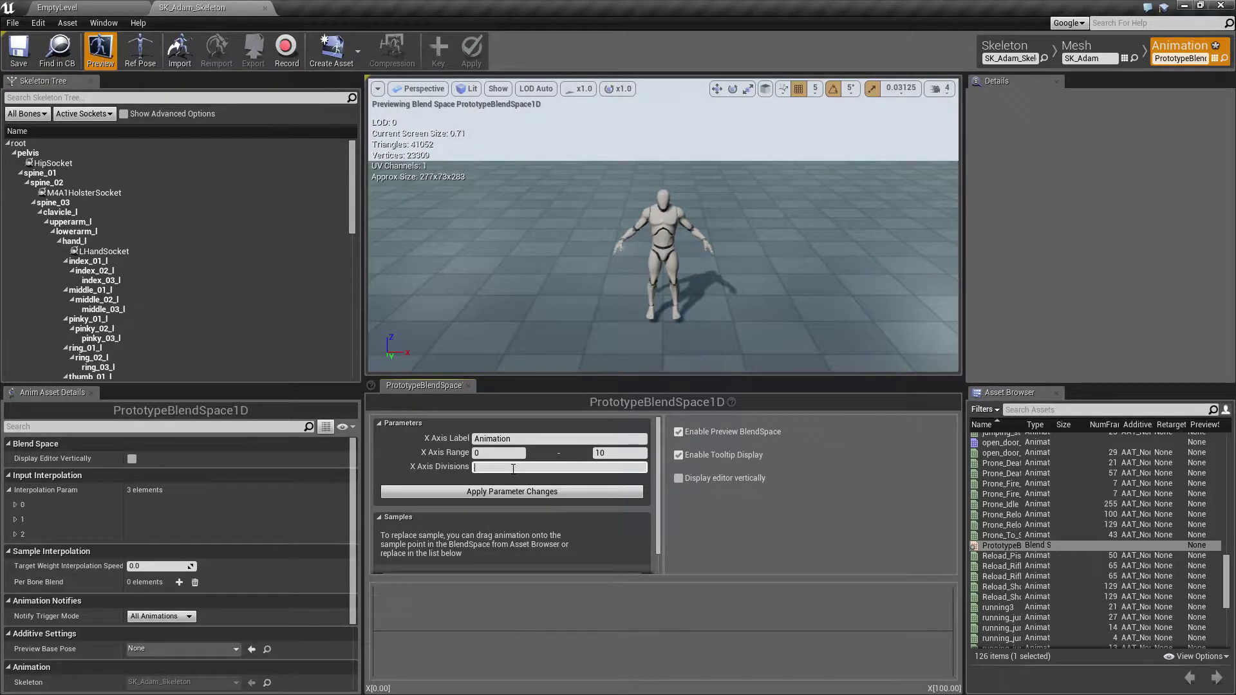
{"action": "type", "text": "10"}
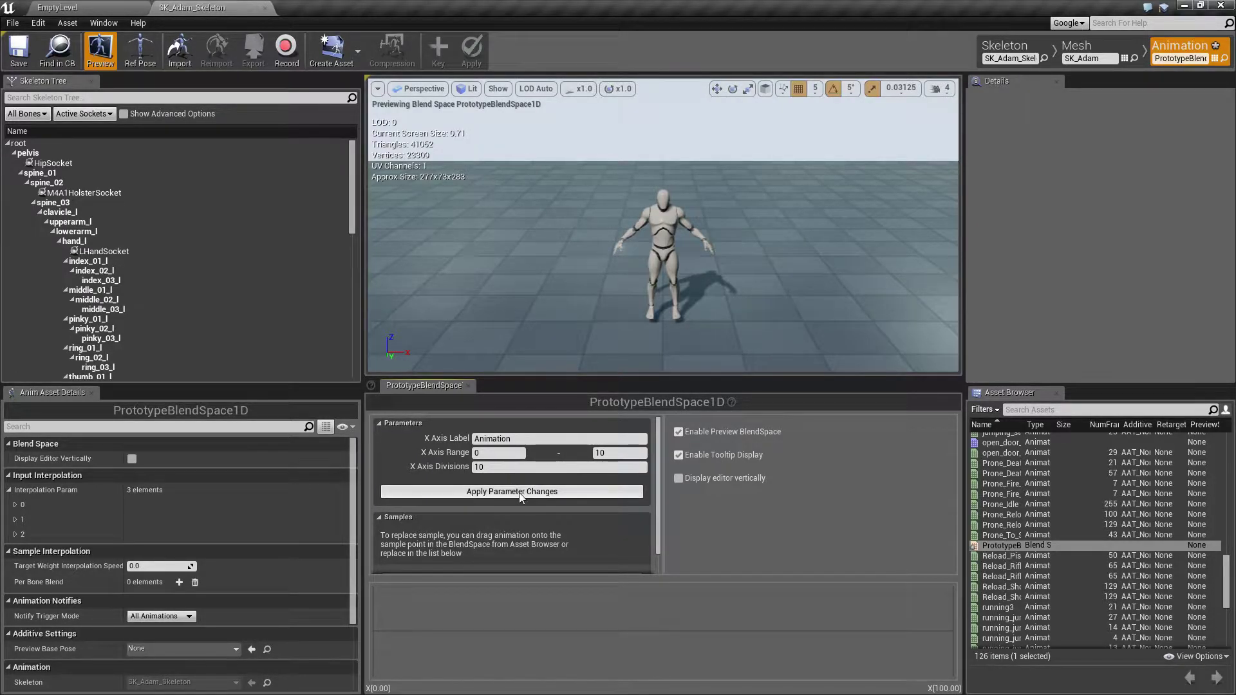
{"action": "left_click", "coordinate": [519, 492]}
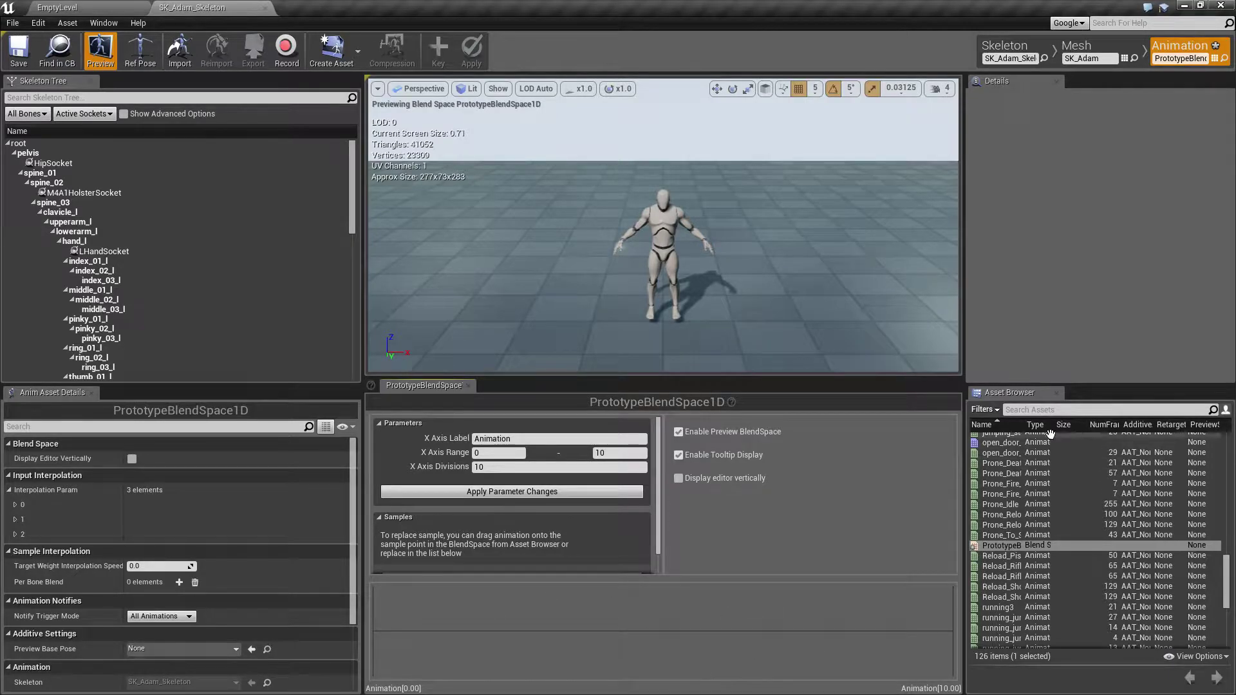
Step: Add unarmed_idle_01 from the asset browser as a sample on the blend space graph
{"action": "left_click", "coordinate": [1029, 410]}
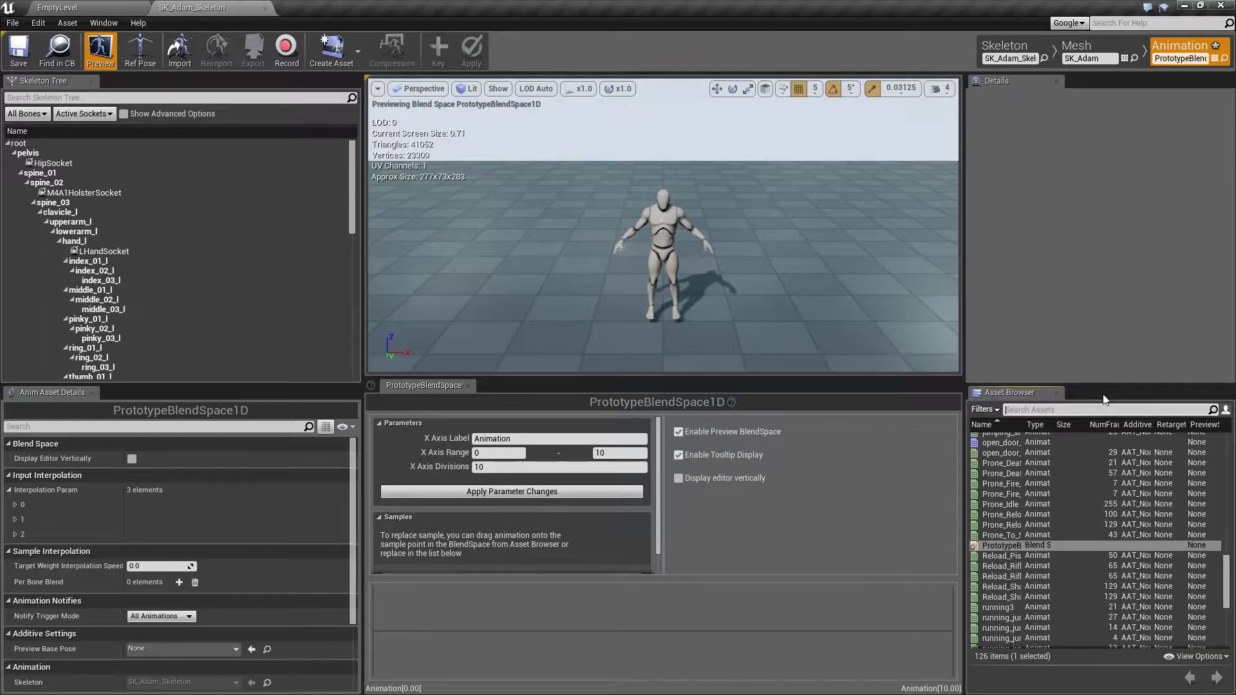
{"action": "type", "text": "idle"}
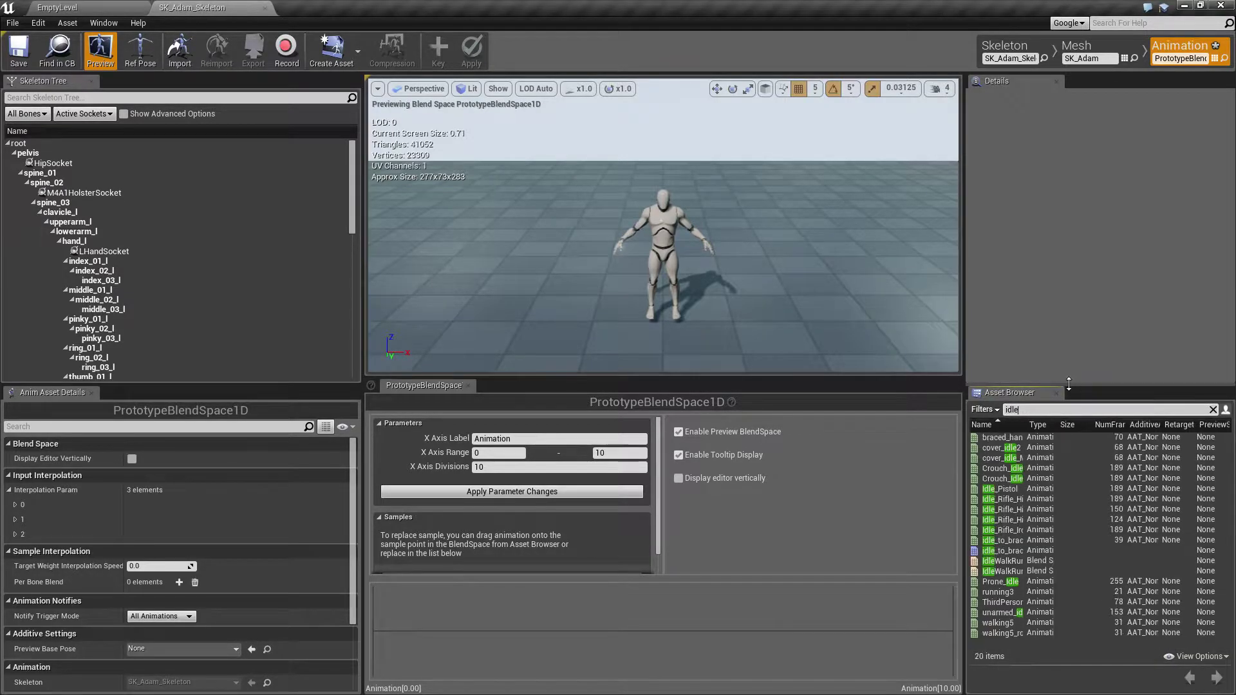
{"action": "left_click_drag", "start_coordinate": [1023, 424], "coordinate": [1134, 430]}
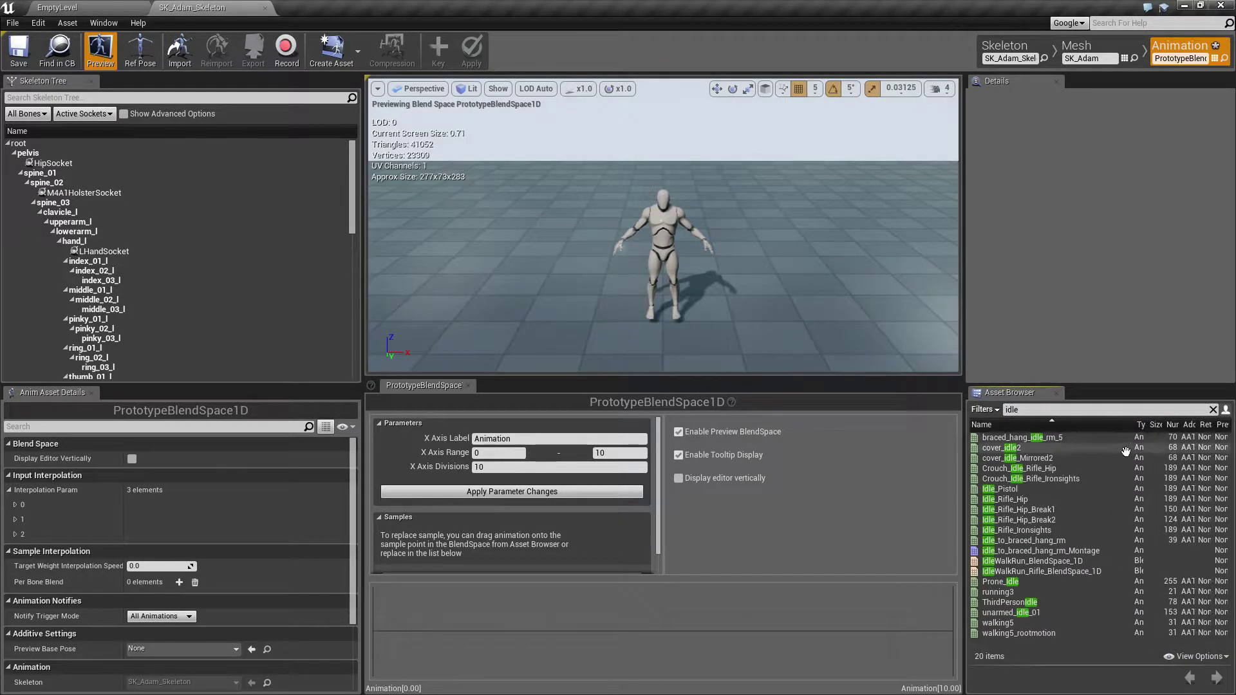
{"action": "left_click_drag", "start_coordinate": [1011, 612], "coordinate": [374, 632]}
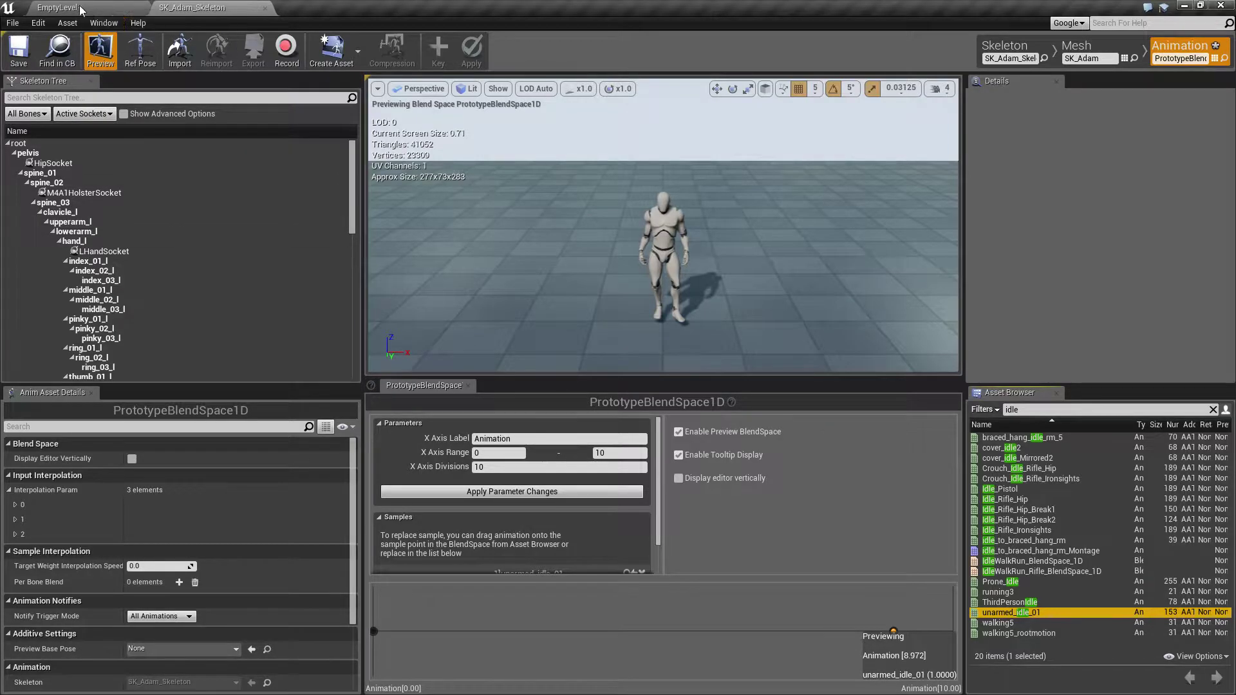
Step: Save all three new Prototype assets, then open PrototypeAnimBP
{"action": "left_click", "coordinate": [57, 8]}
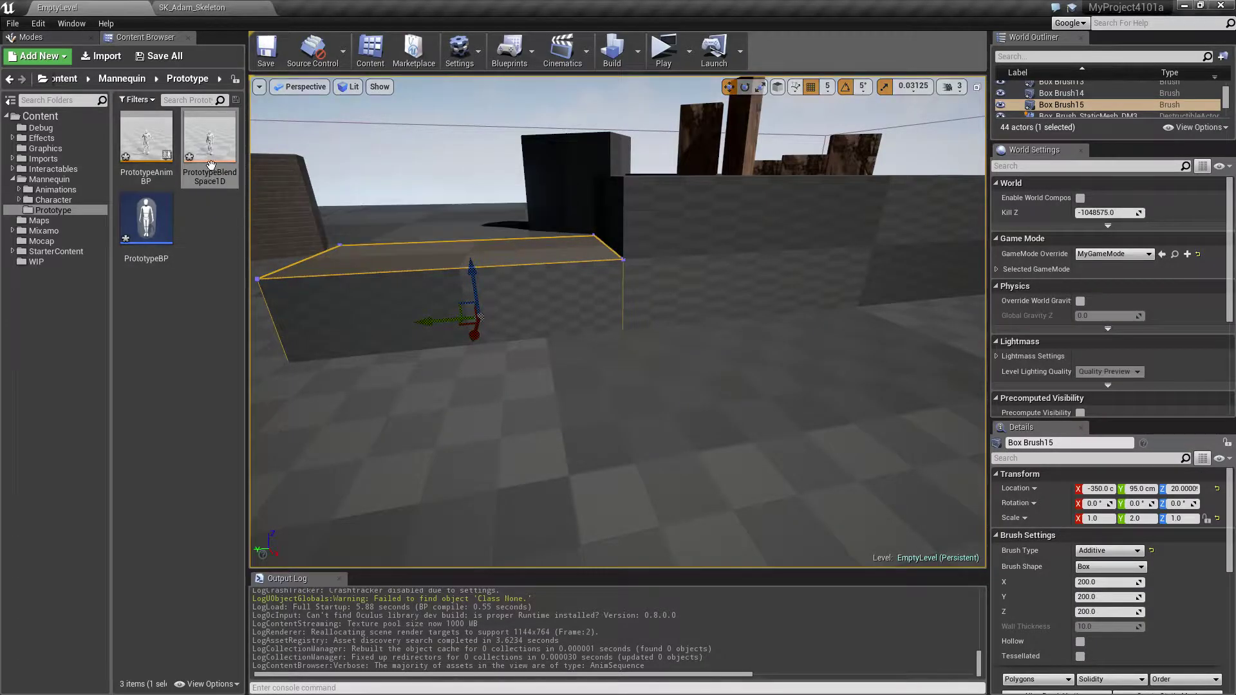
{"action": "left_click", "coordinate": [159, 56]}
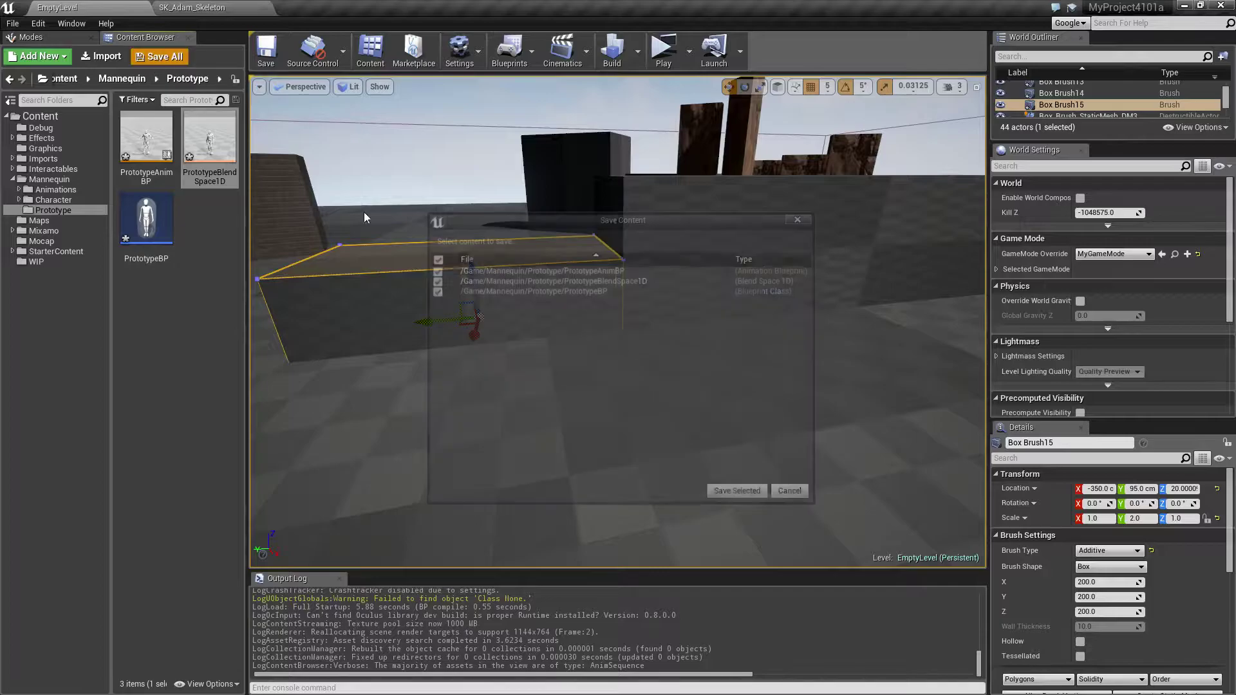
{"action": "left_click", "coordinate": [739, 493]}
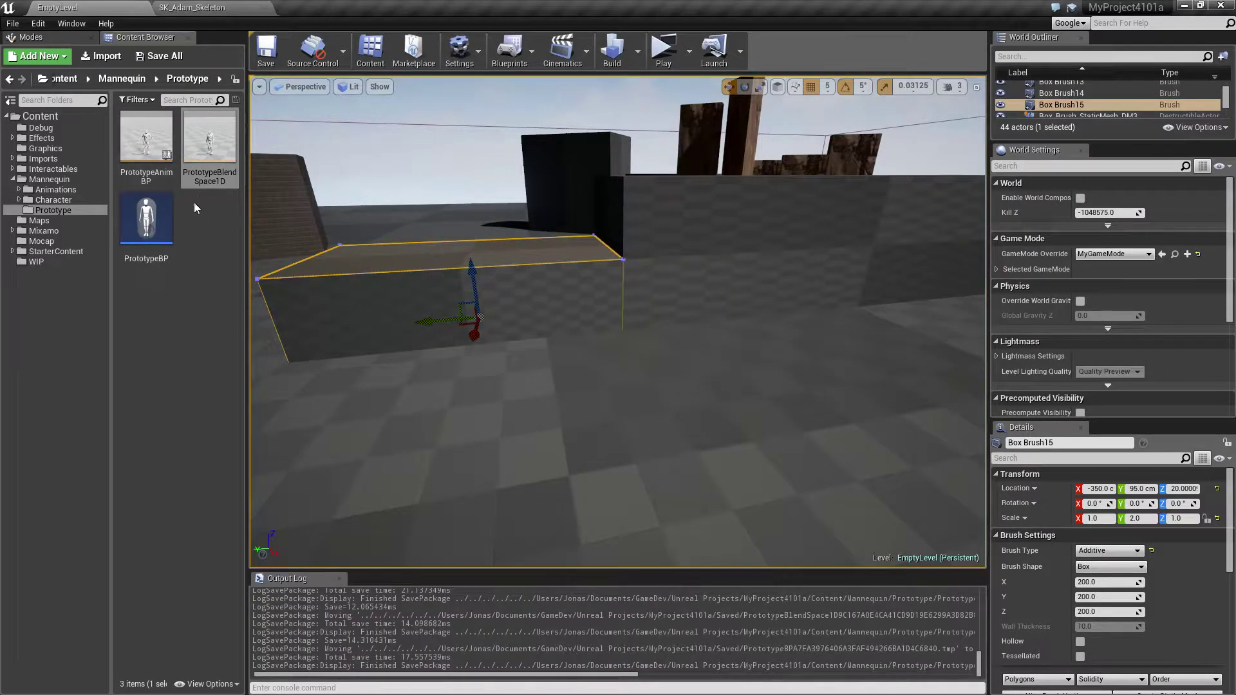
{"action": "double_click", "coordinate": [164, 153]}
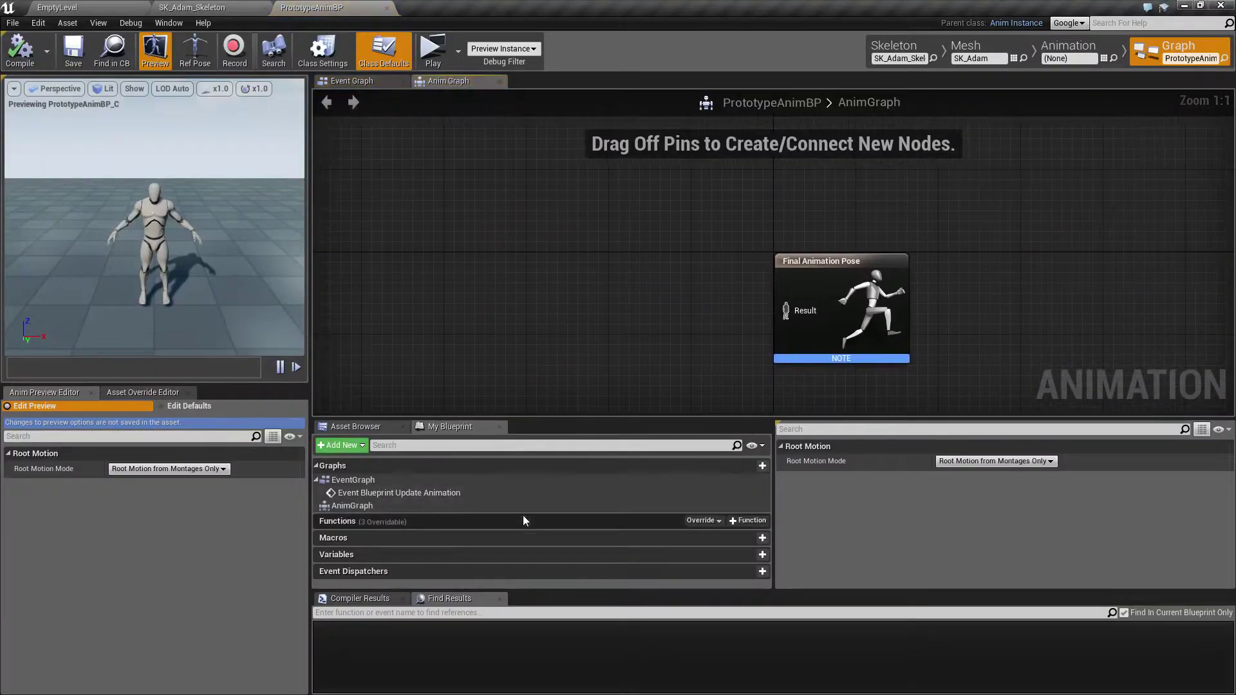
Step: Add a float variable named Animation to PrototypeAnimBP
{"action": "left_click", "coordinate": [750, 554]}
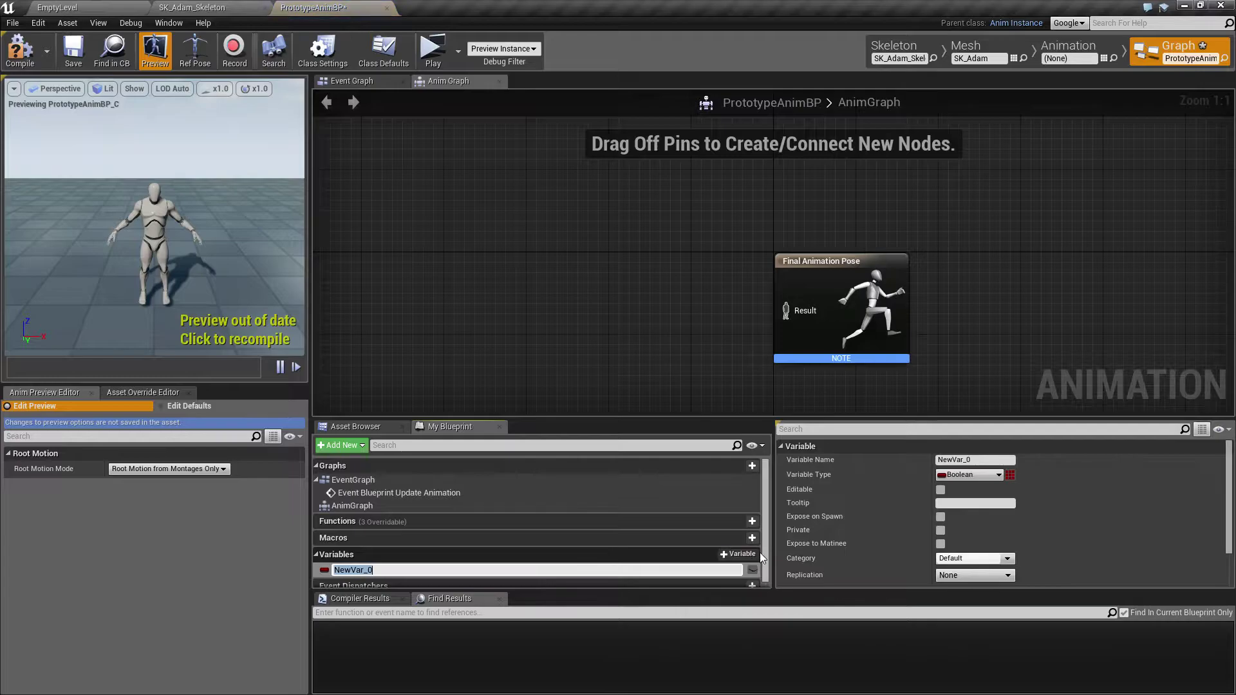
{"action": "type", "text": "Animation"}
{"action": "key", "text": "Return"}
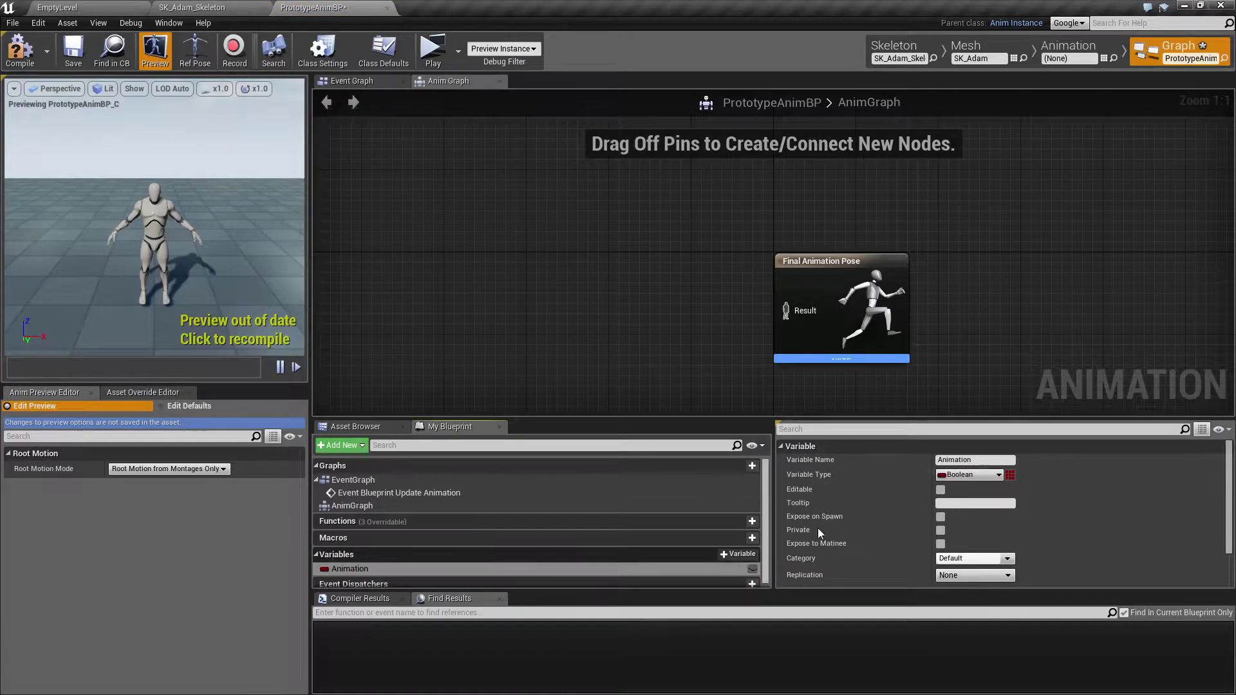
{"action": "left_click", "coordinate": [978, 477]}
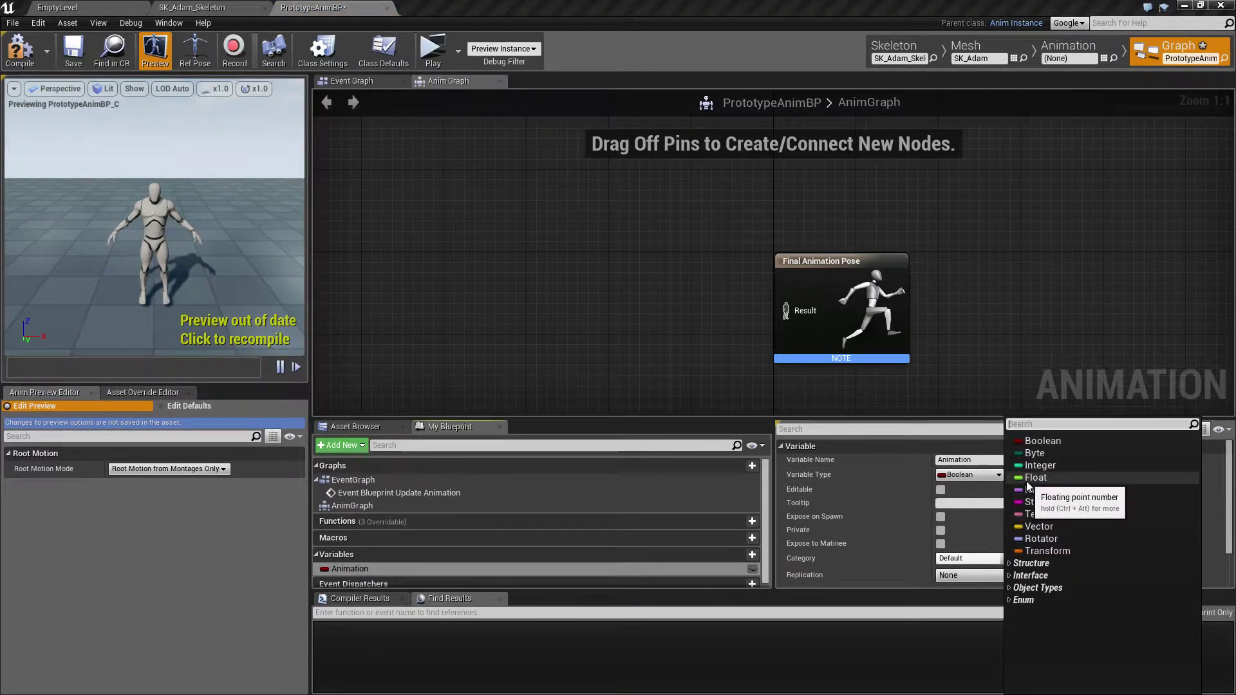
{"action": "left_click", "coordinate": [1043, 485]}
Step: Feed the Animation getter into a PrototypeBlendSpace1D player wired to Final Animation Pose
{"action": "right_click", "coordinate": [566, 295]}
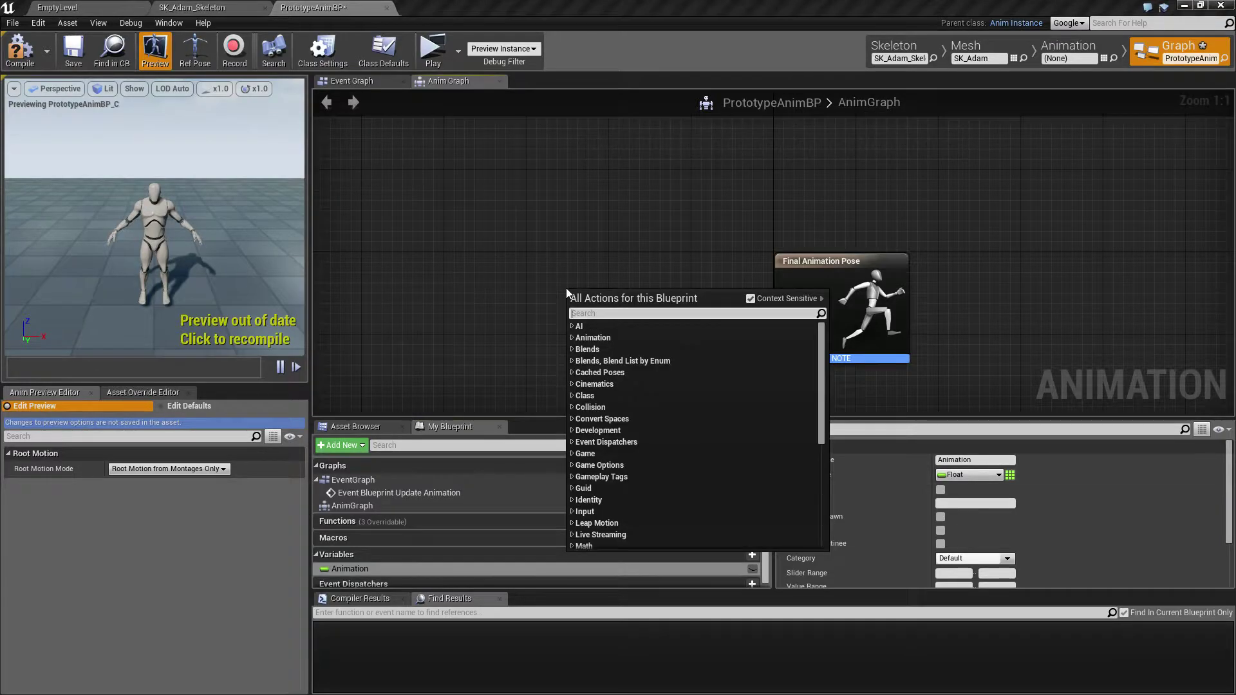
{"action": "type", "text": "proto"}
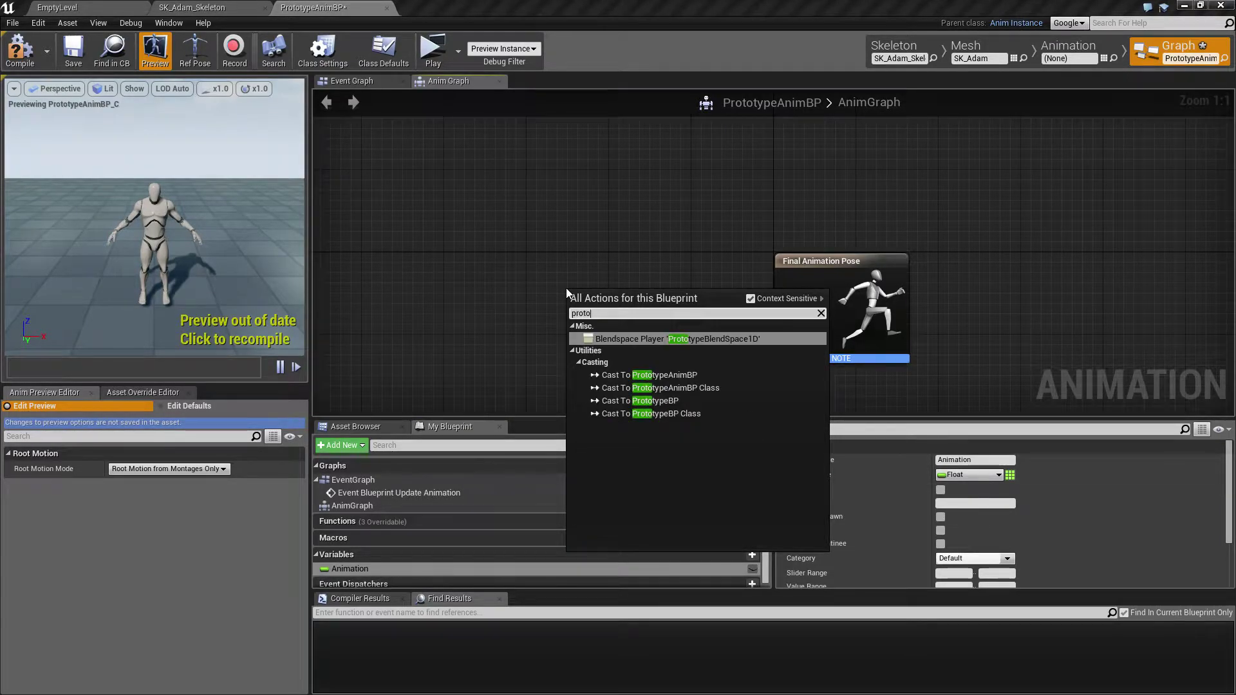
{"action": "key", "text": "Return"}
{"action": "left_click_drag", "start_coordinate": [690, 323], "coordinate": [786, 311]}
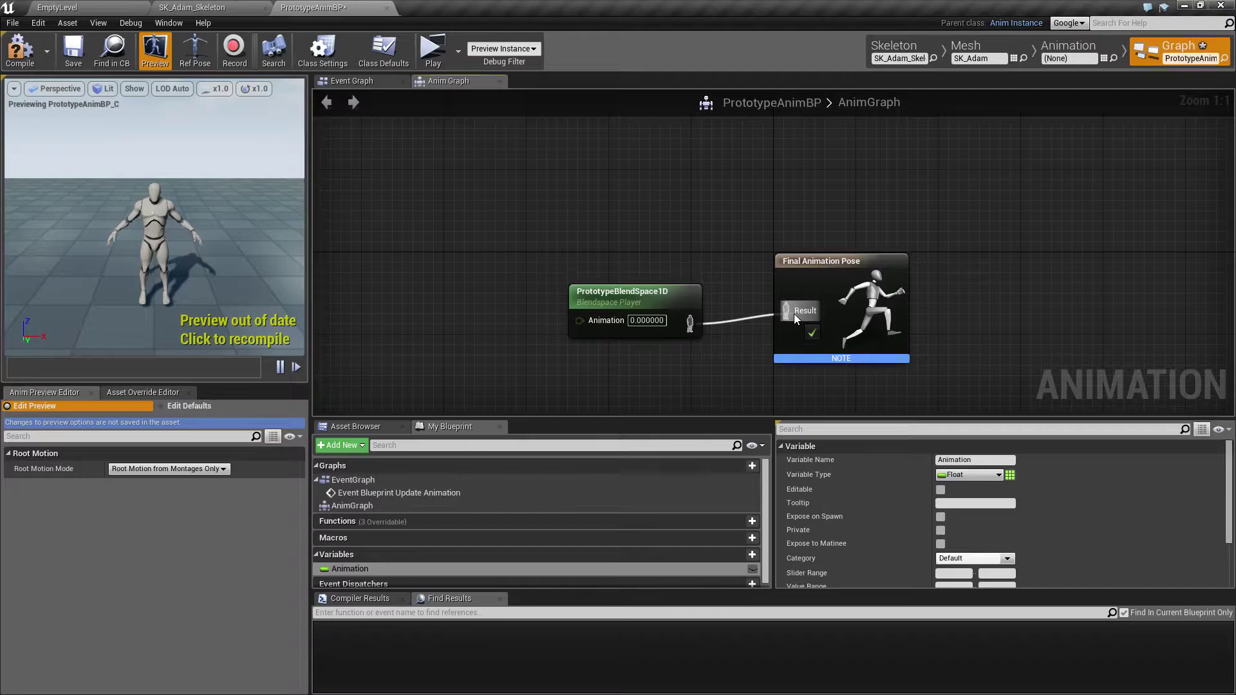
{"action": "left_click_drag", "start_coordinate": [350, 568], "coordinate": [652, 283]}
{"action": "left_click", "coordinate": [483, 334]}
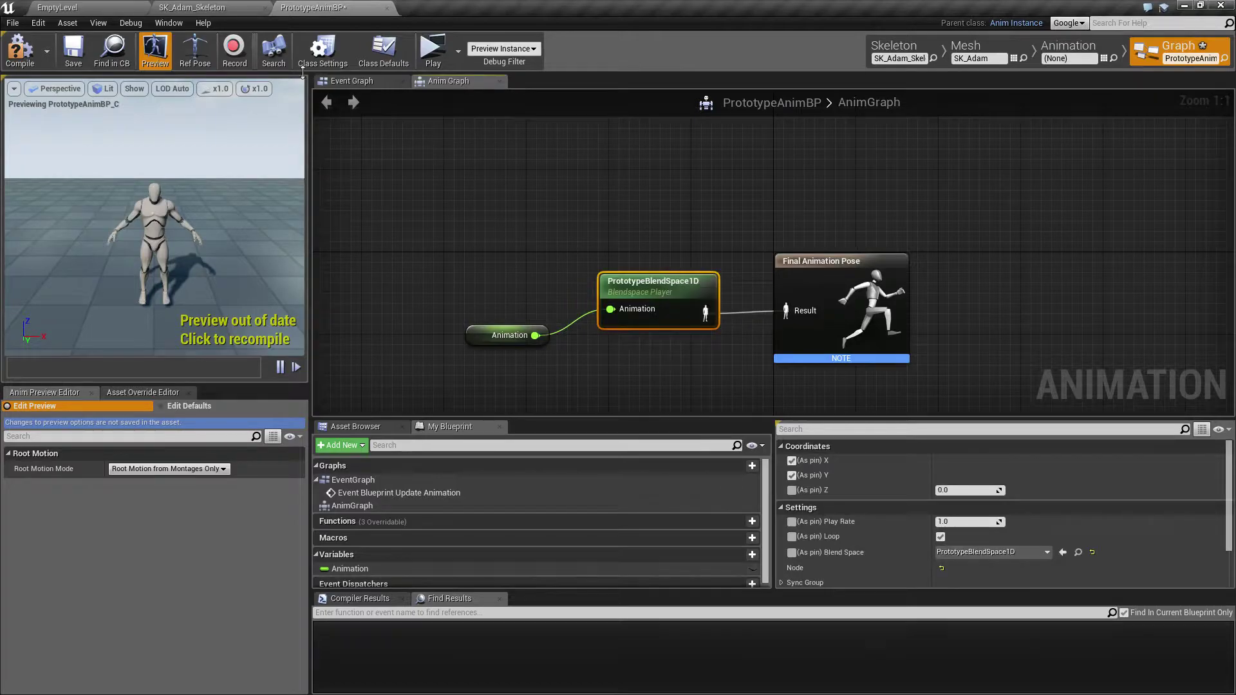
Step: In the Event Graph, cast Try Get Pawn Owner to PrototypeBP on each animation update
{"action": "left_click", "coordinate": [349, 81]}
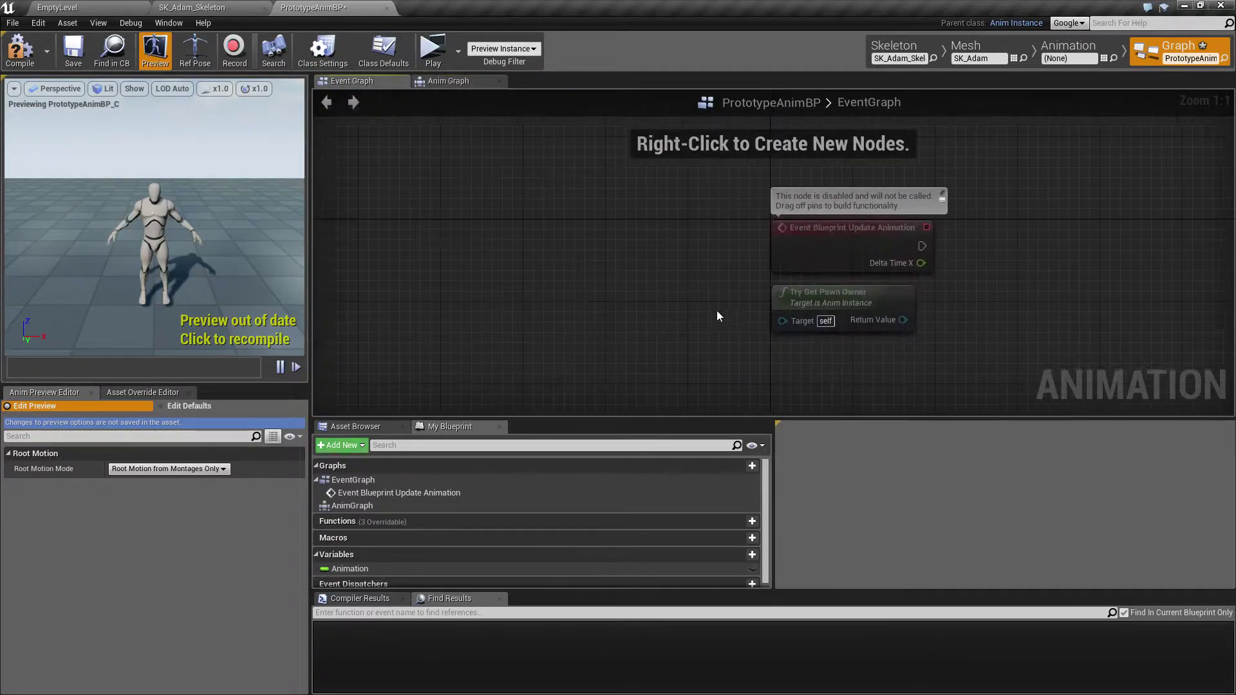
{"action": "right_click_drag", "start_coordinate": [868, 240], "coordinate": [524, 213]}
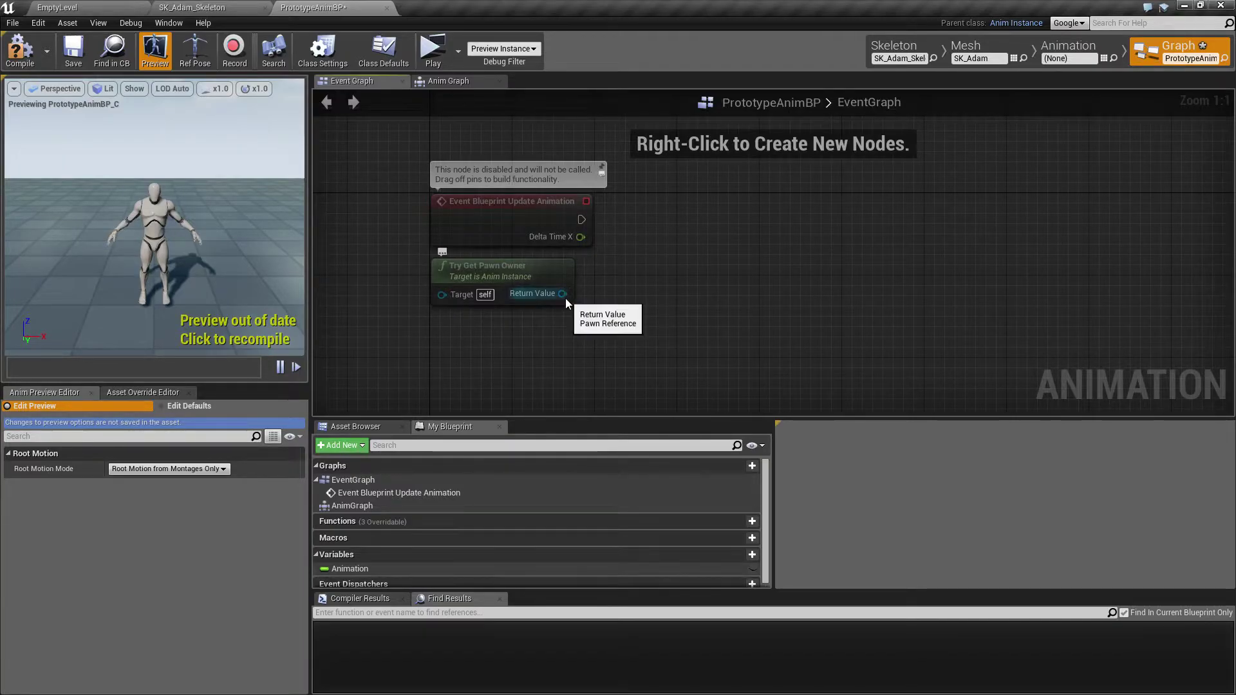
{"action": "left_click_drag", "start_coordinate": [563, 293], "coordinate": [676, 257]}
{"action": "type", "text": "ca"}
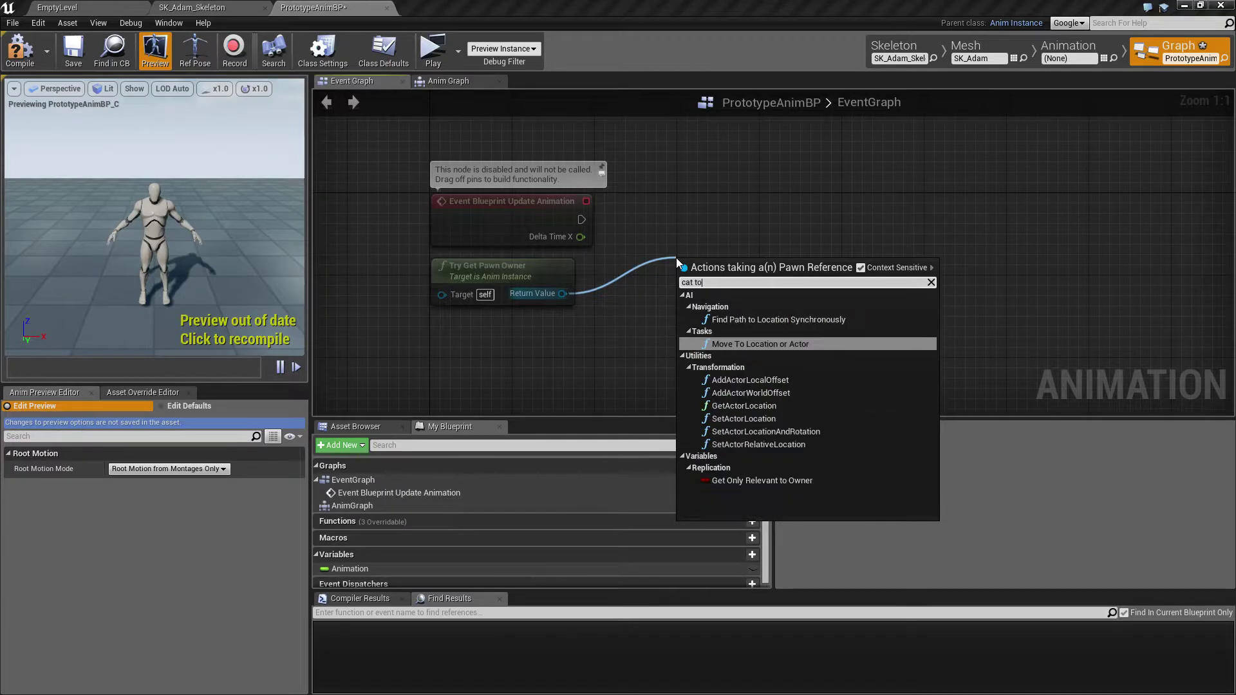
{"action": "type", "text": "st"}
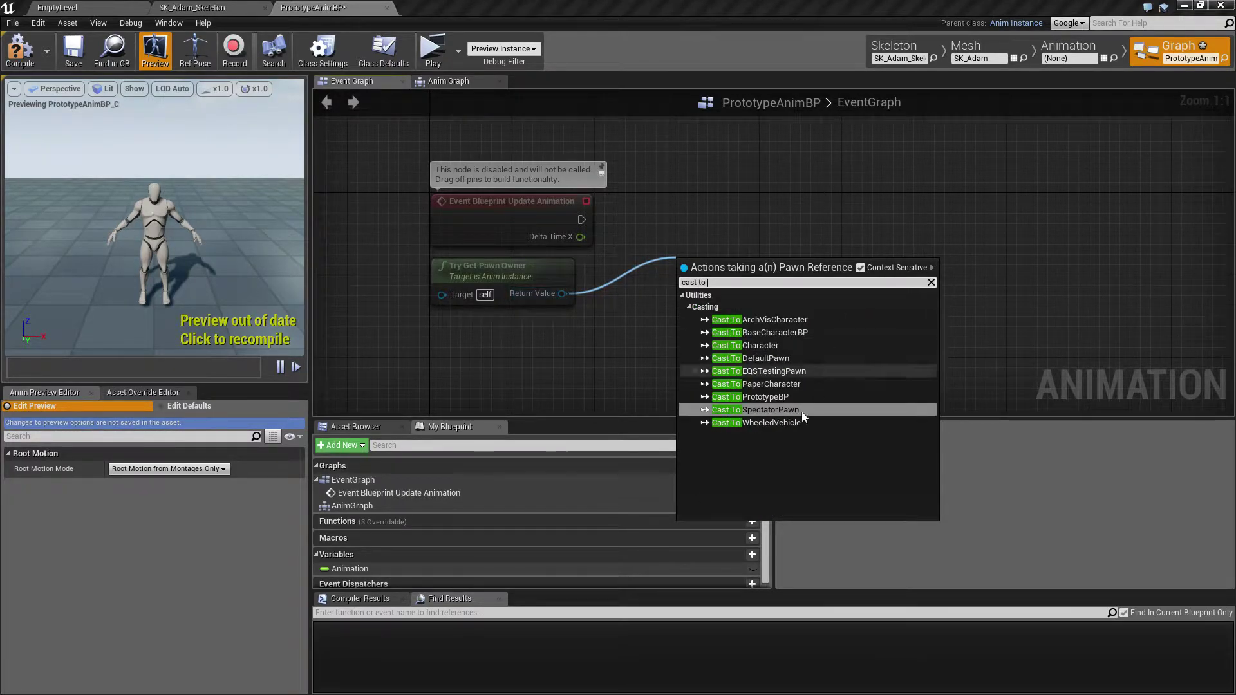
{"action": "left_click", "coordinate": [759, 396]}
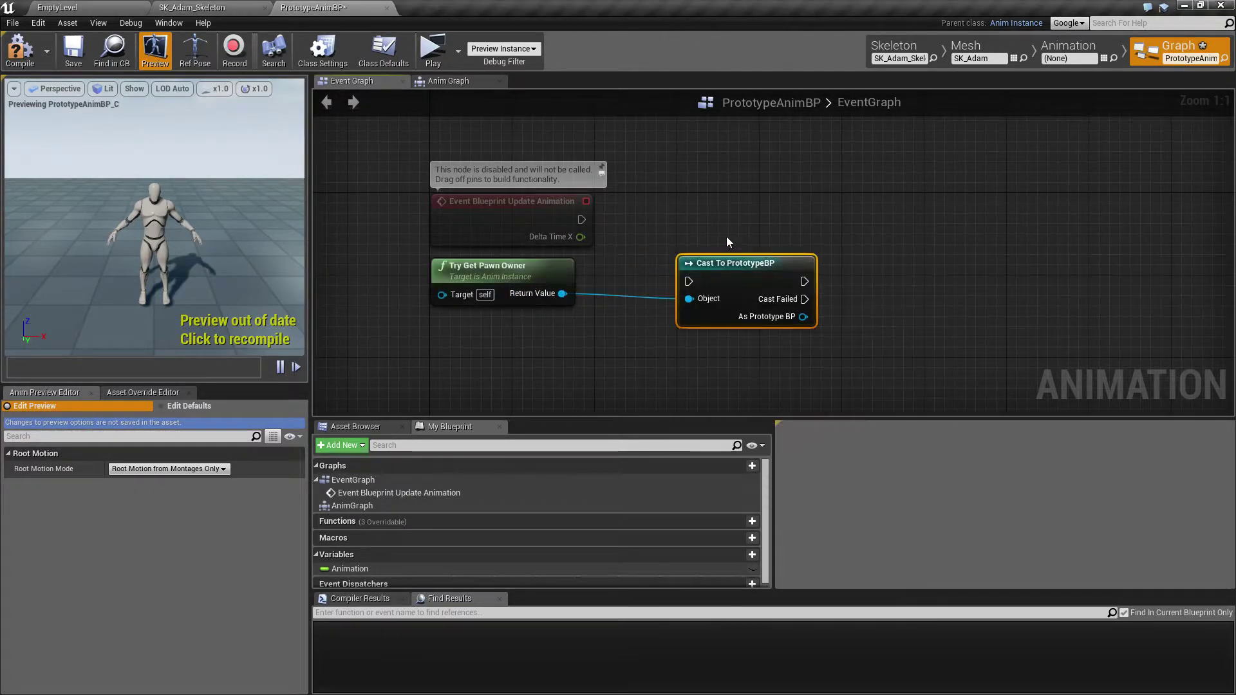
{"action": "left_click_drag", "start_coordinate": [728, 265], "coordinate": [697, 201]}
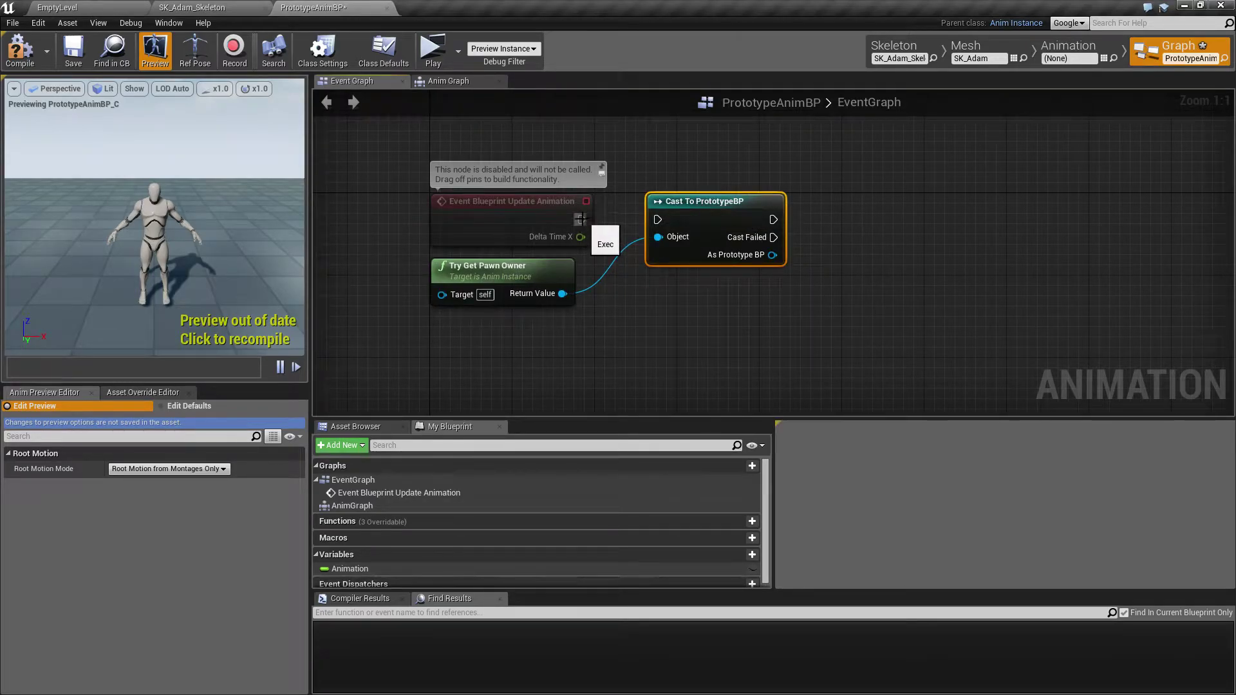
{"action": "left_click_drag", "start_coordinate": [581, 219], "coordinate": [658, 220]}
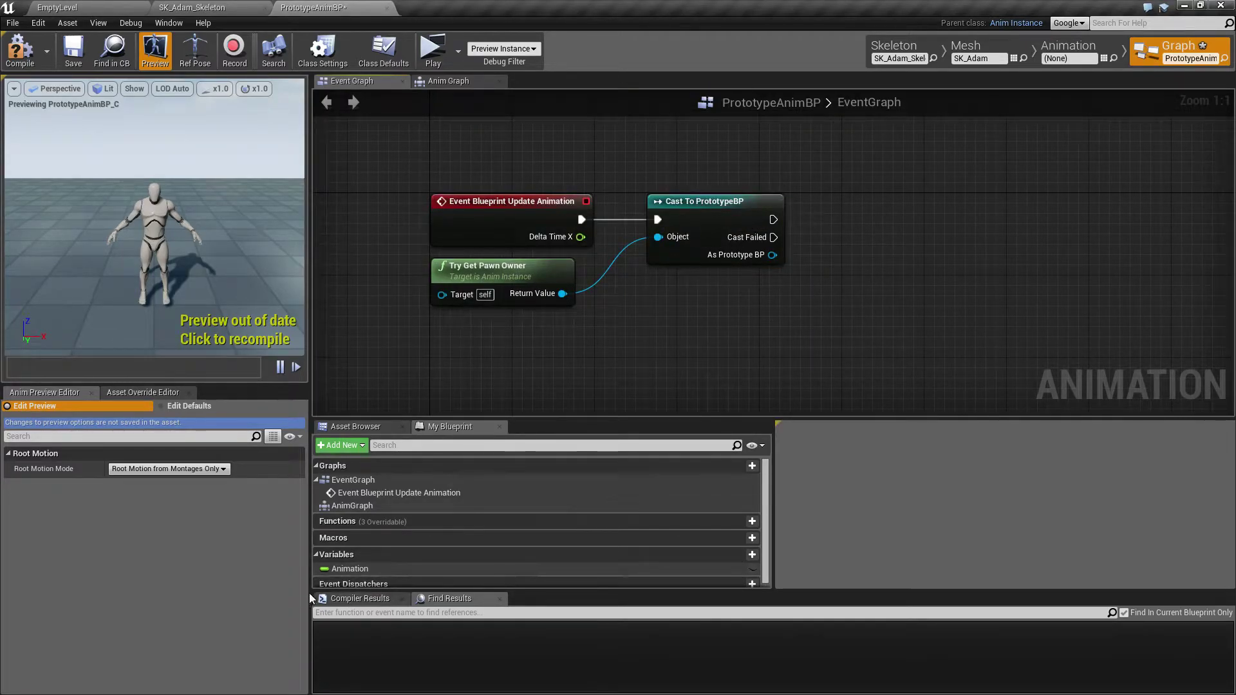
Step: Add a SET Animation node after the successful cast and compile PrototypeAnimBP
{"action": "left_click_drag", "start_coordinate": [350, 569], "coordinate": [933, 210]}
{"action": "left_click", "coordinate": [849, 303]}
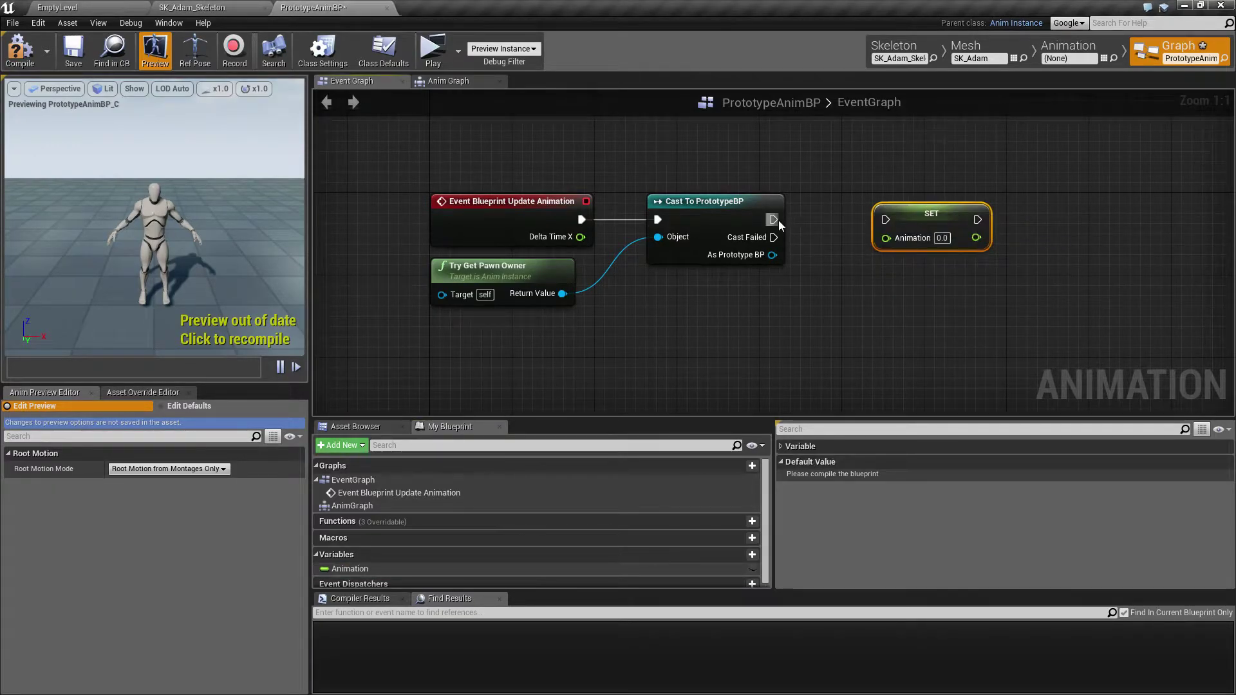
{"action": "left_click_drag", "start_coordinate": [777, 222], "coordinate": [885, 221]}
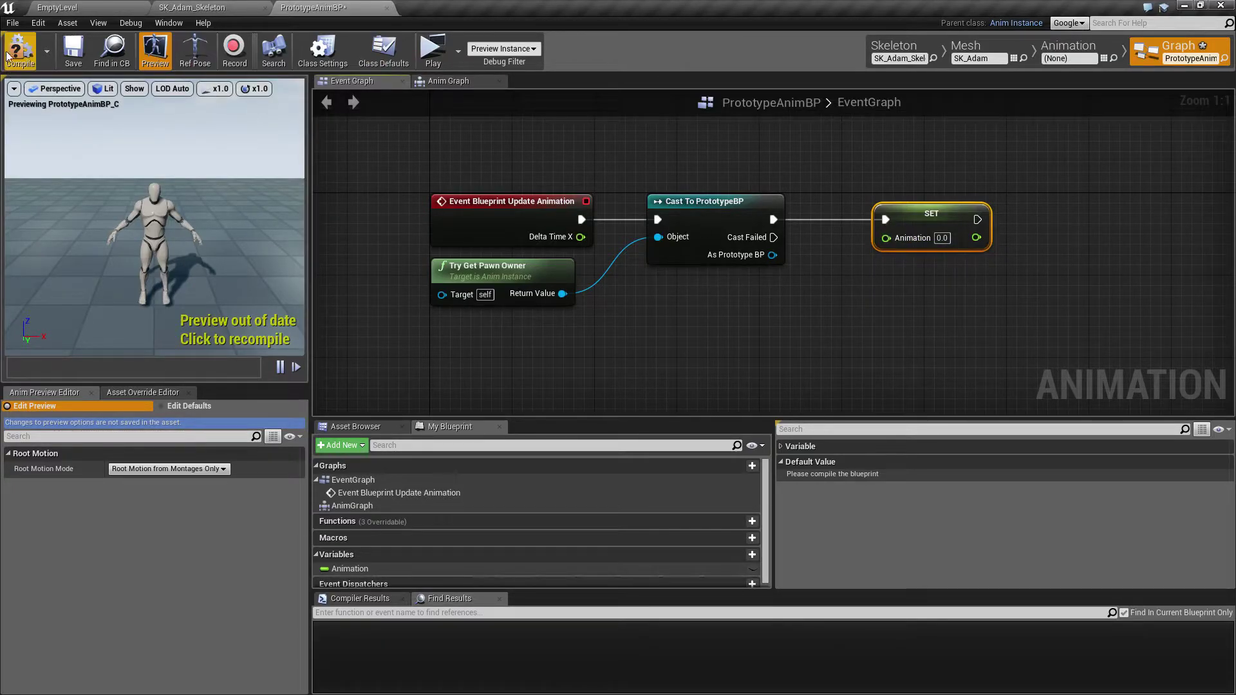
{"action": "left_click", "coordinate": [67, 70]}
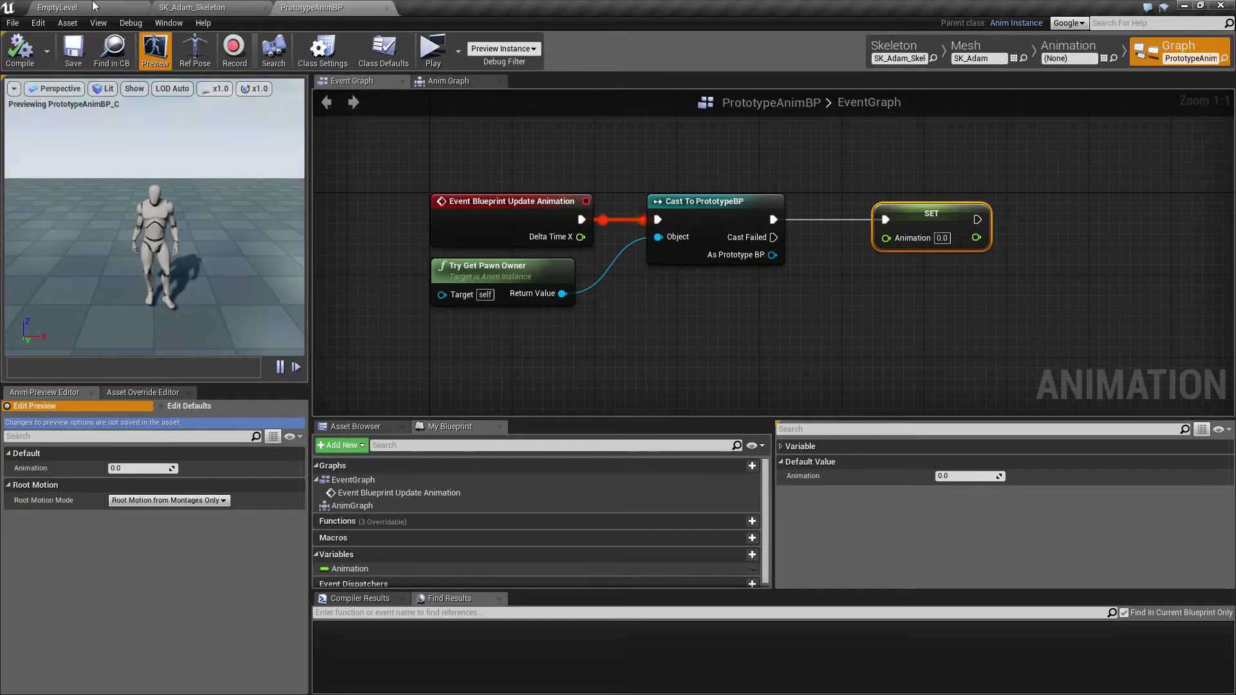
{"action": "left_click", "coordinate": [58, 7]}
Step: Give PrototypeBP a public, editable float variable named Animation
{"action": "double_click", "coordinate": [138, 244]}
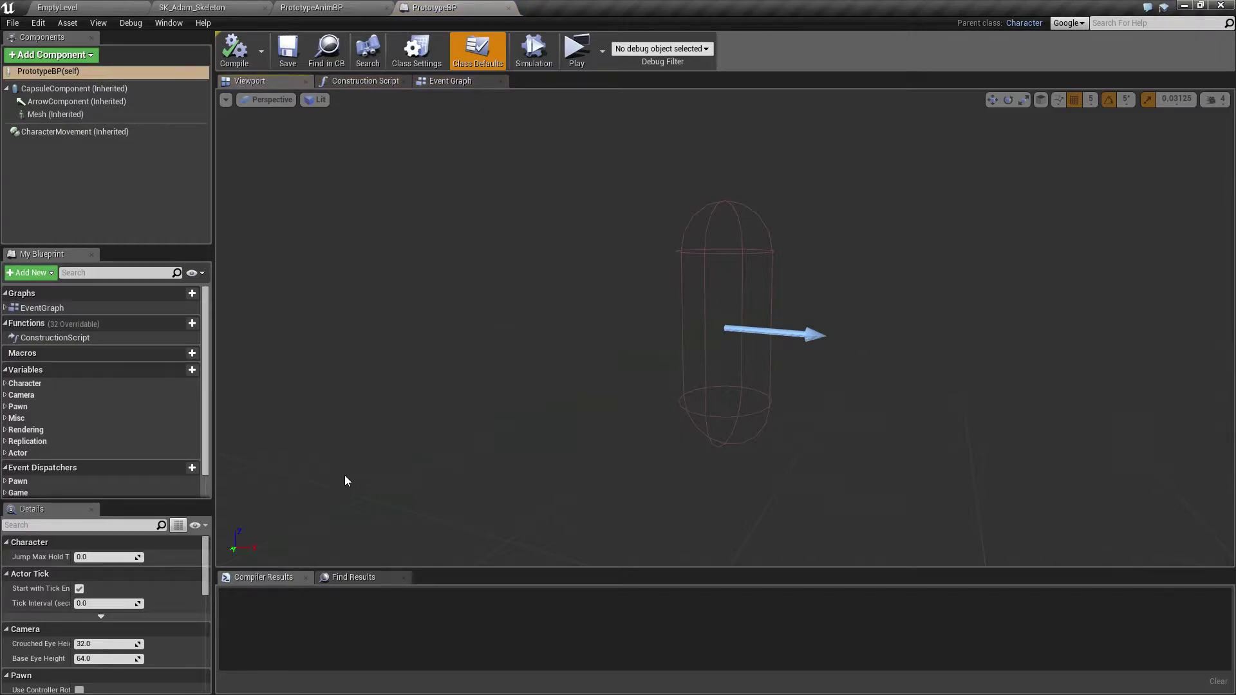
{"action": "left_click", "coordinate": [175, 370]}
{"action": "type", "text": "A"}
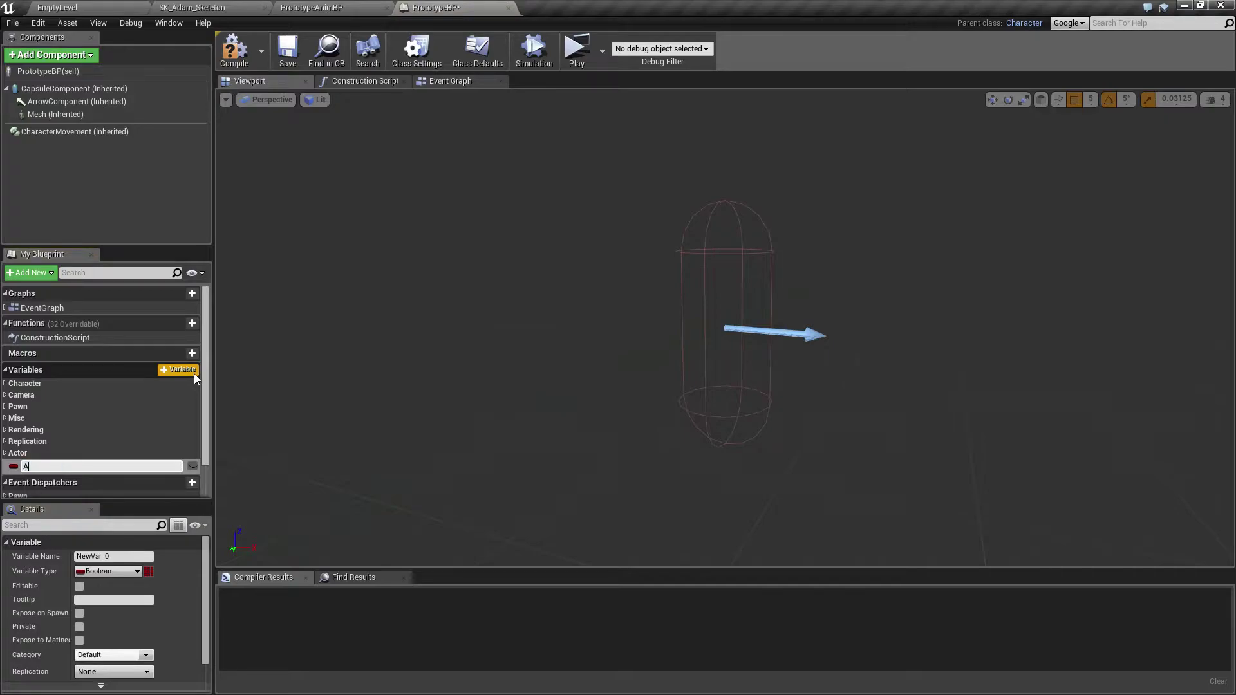
{"action": "type", "text": "nimation"}
{"action": "key", "text": "Return"}
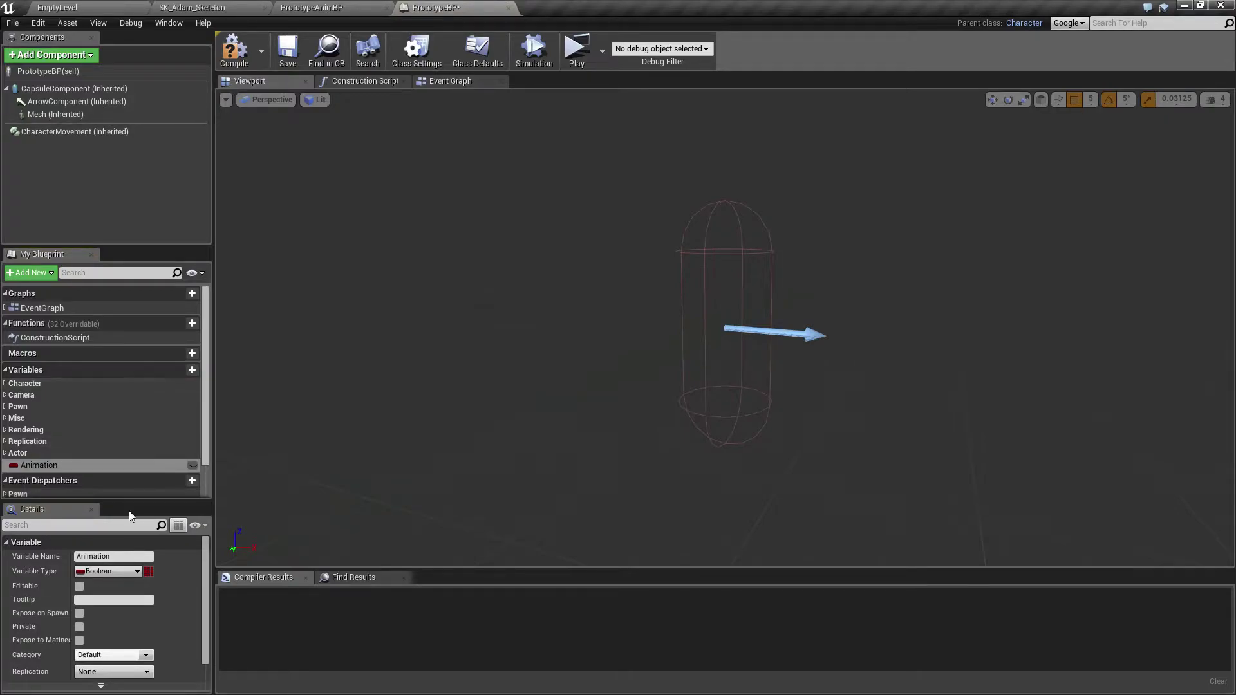
{"action": "left_click", "coordinate": [129, 571]}
{"action": "left_click", "coordinate": [171, 478]}
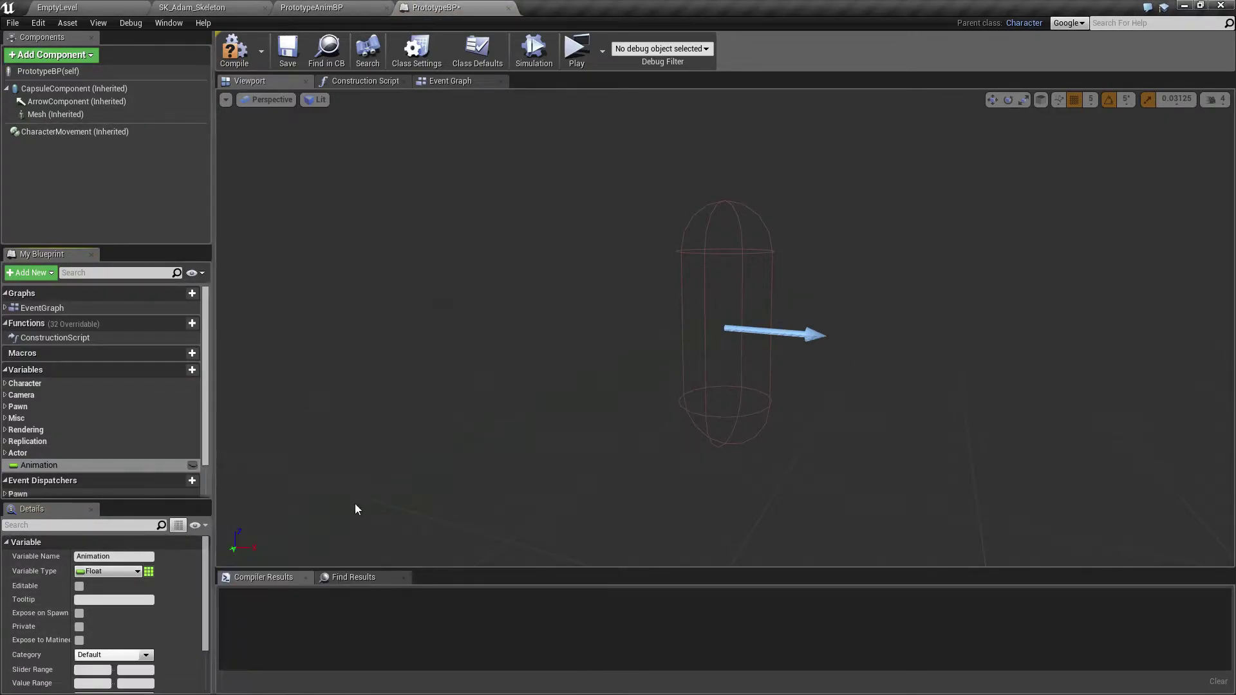
{"action": "left_click", "coordinate": [192, 465]}
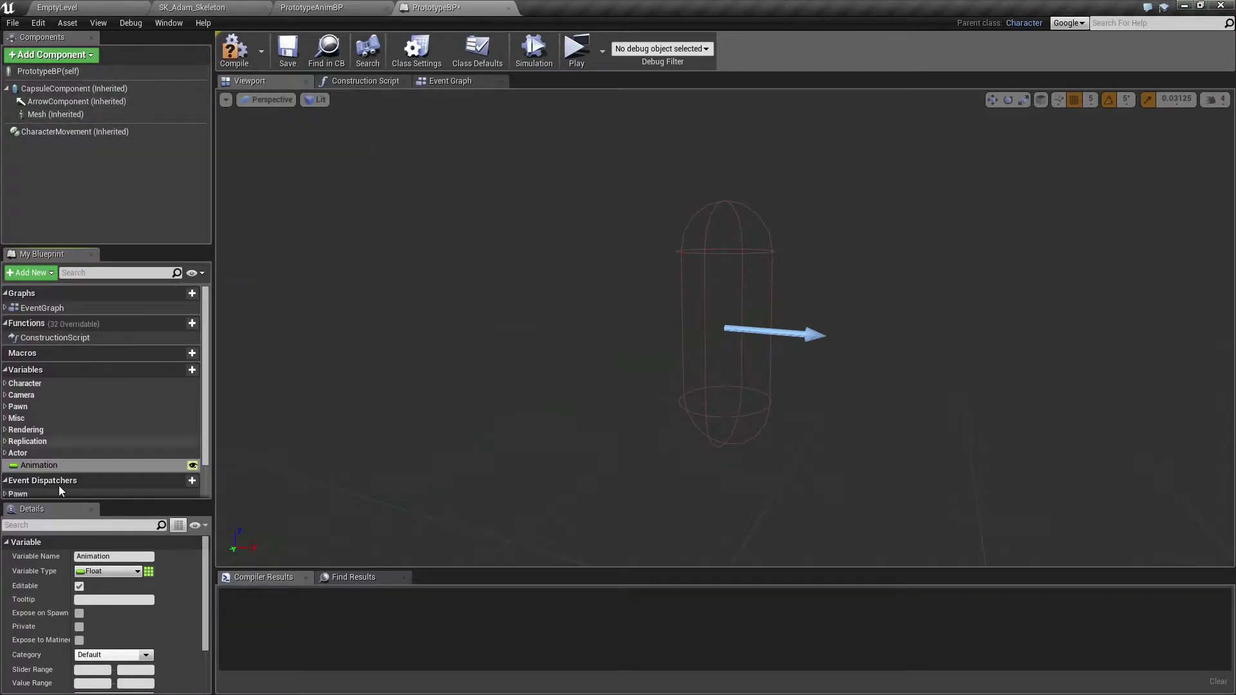
Step: Set the Mesh component to SK_Adam, lower it into the capsule and yaw it about -85°
{"action": "left_click", "coordinate": [52, 114]}
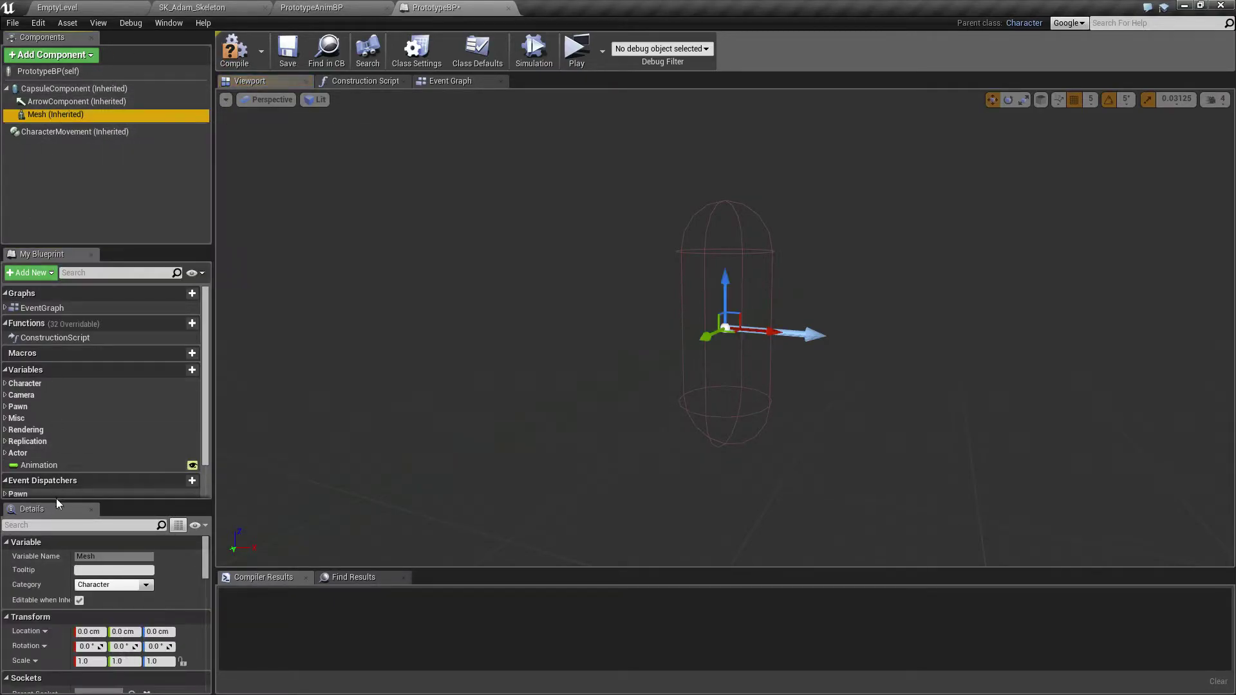
{"action": "scroll", "coordinate": [144, 613], "scroll_direction": "down", "scroll_amount": 3}
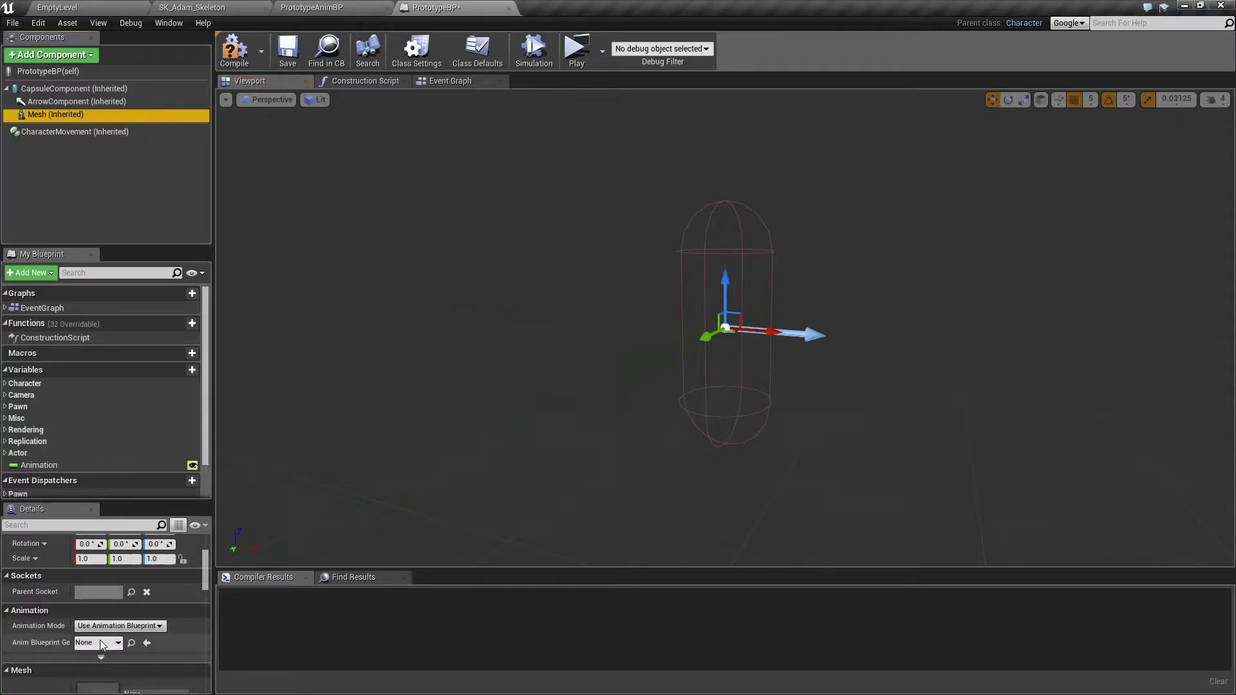
{"action": "scroll", "coordinate": [146, 640], "scroll_direction": "down", "scroll_amount": 1}
{"action": "left_click", "coordinate": [177, 633]}
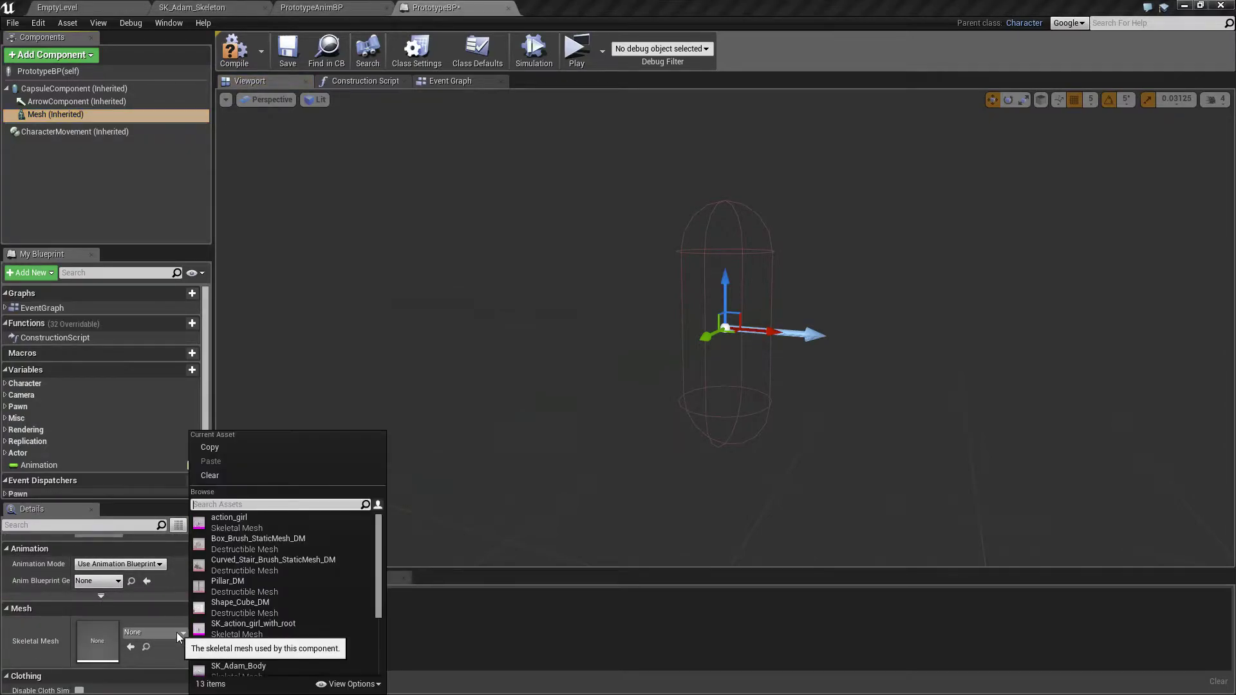
{"action": "left_click", "coordinate": [239, 649]}
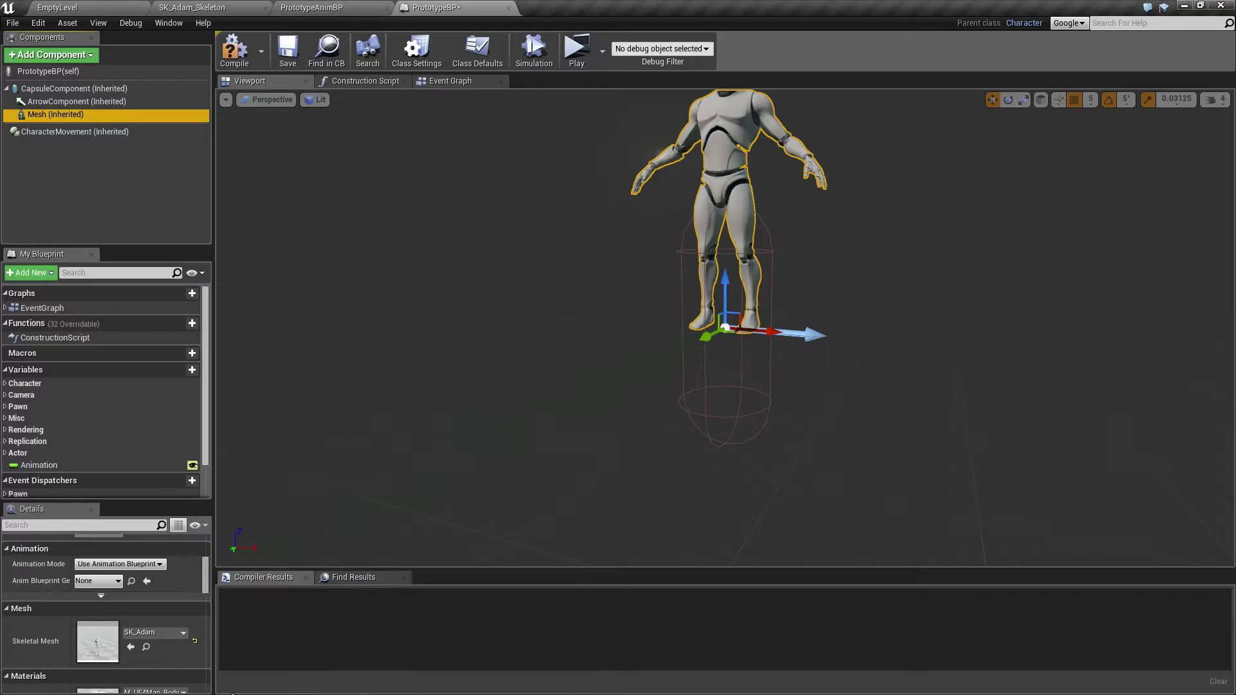
{"action": "left_click_drag", "start_coordinate": [723, 276], "coordinate": [719, 394]}
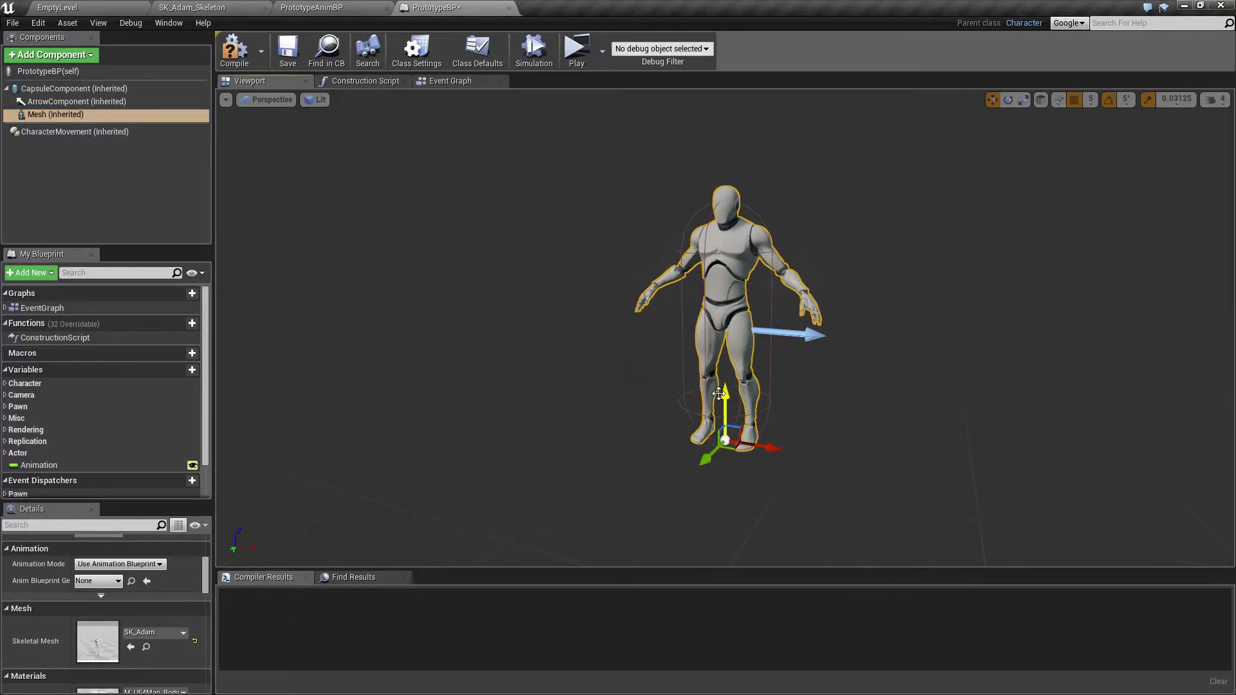
{"action": "key", "text": "e"}
{"action": "left_click_drag", "start_coordinate": [719, 470], "coordinate": [789, 463]}
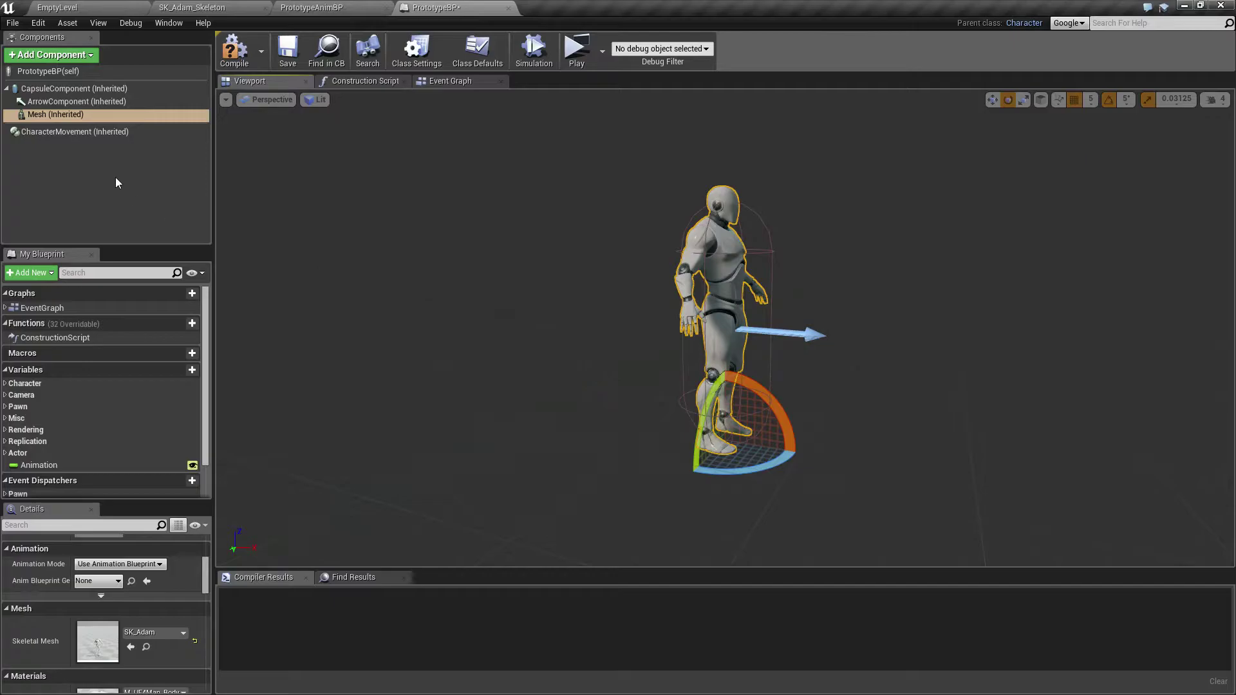
{"action": "left_click", "coordinate": [75, 6]}
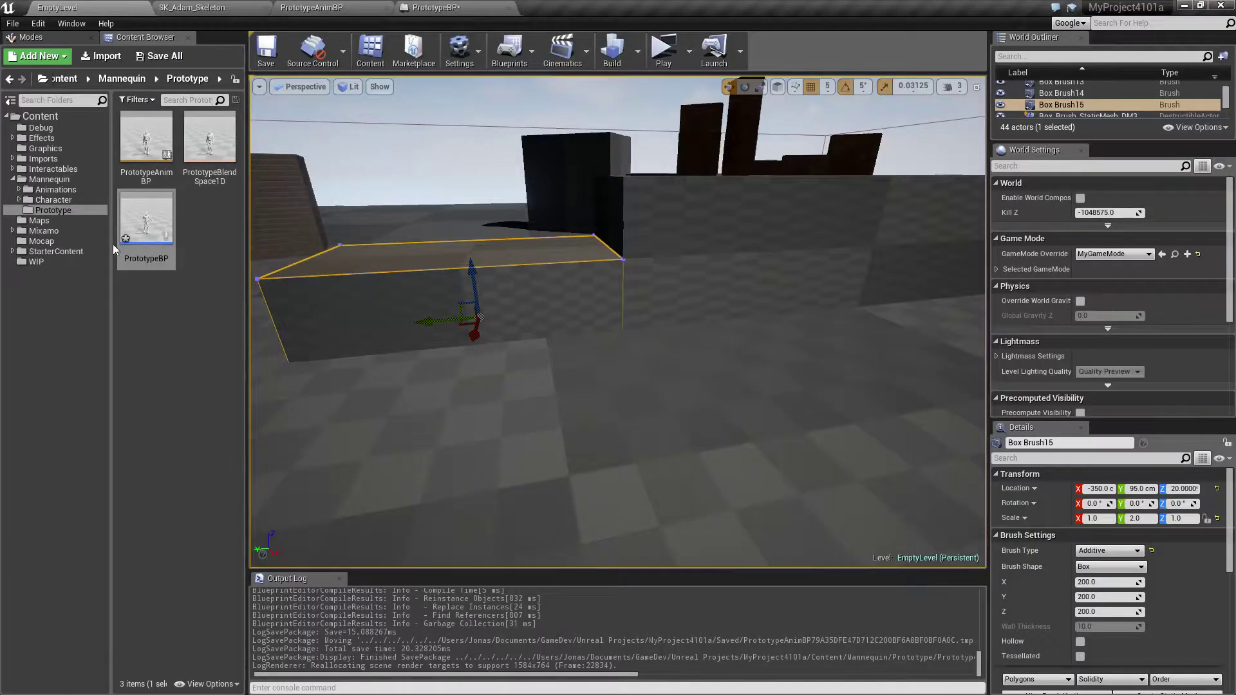
Step: Check BaseCharacterBP's capsule and mesh details, noting the -95 Z offset and -90 yaw
{"action": "left_click", "coordinate": [48, 179]}
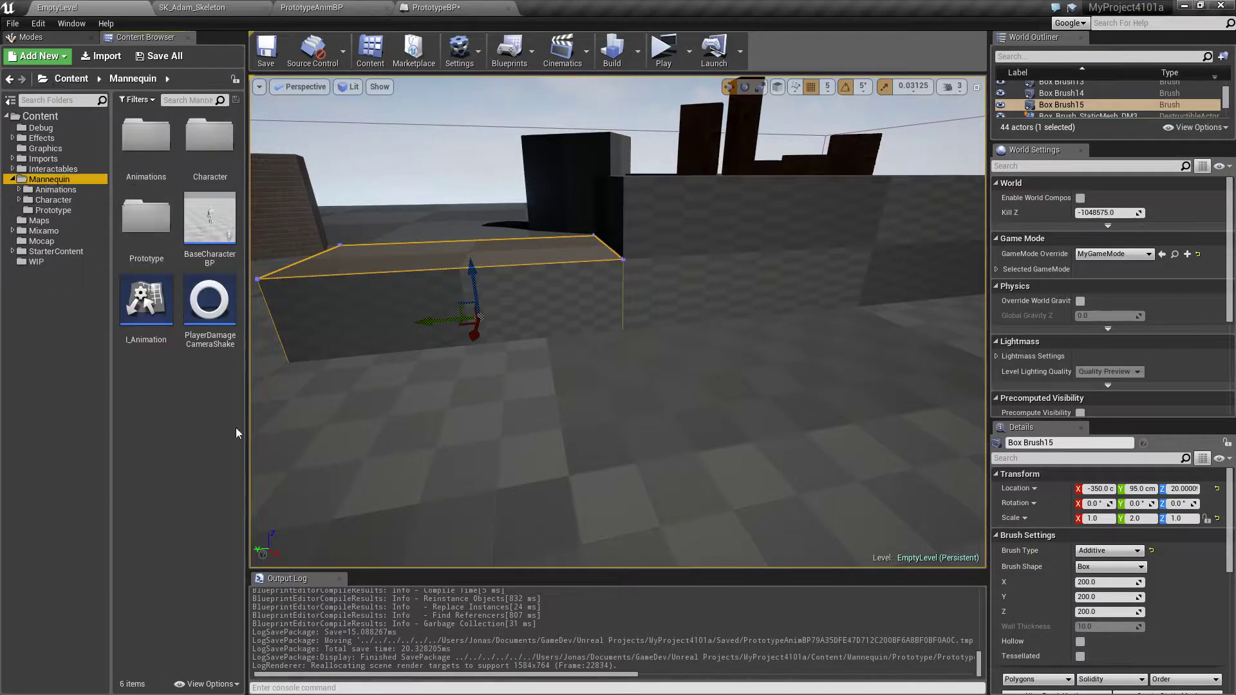
{"action": "double_click", "coordinate": [219, 217]}
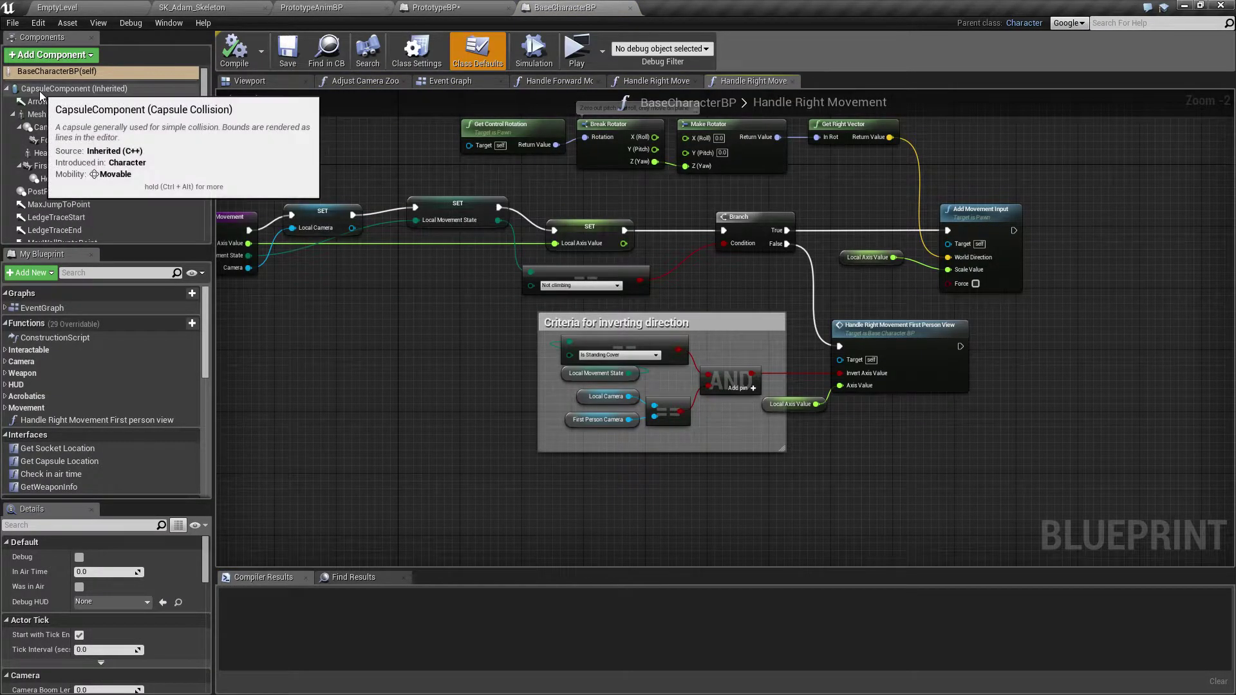
{"action": "left_click", "coordinate": [41, 90]}
{"action": "scroll", "coordinate": [85, 618], "scroll_direction": "down", "scroll_amount": 3}
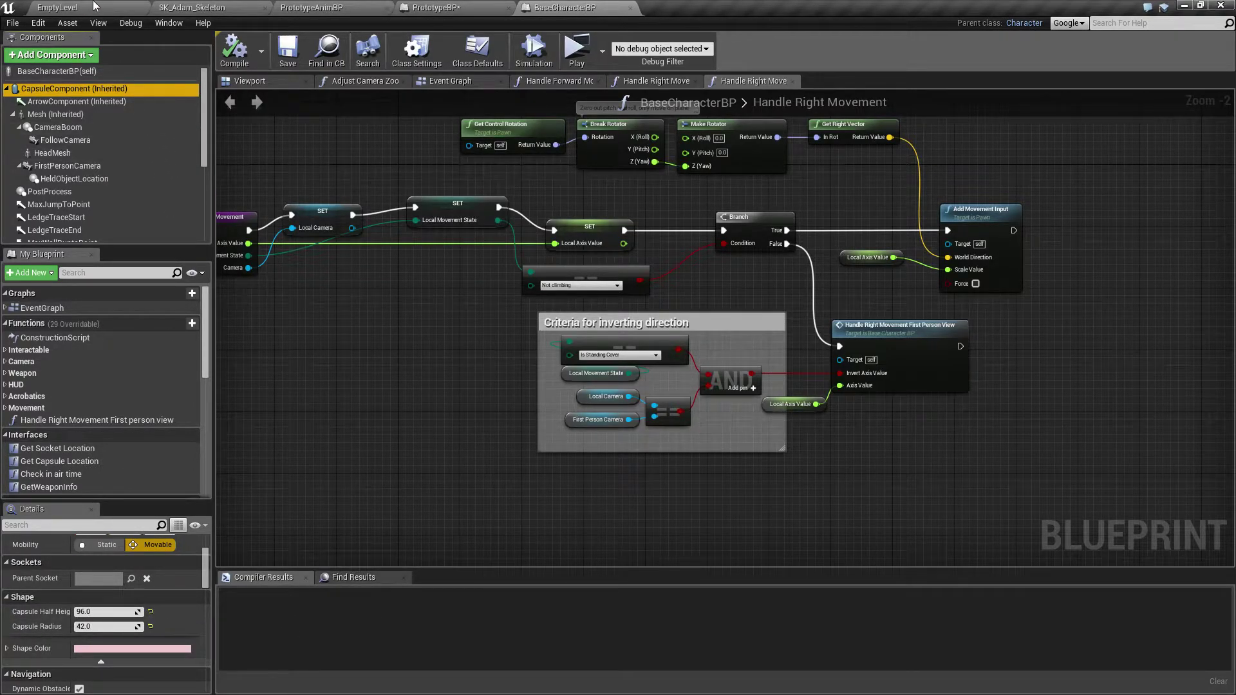
{"action": "left_click", "coordinate": [55, 114]}
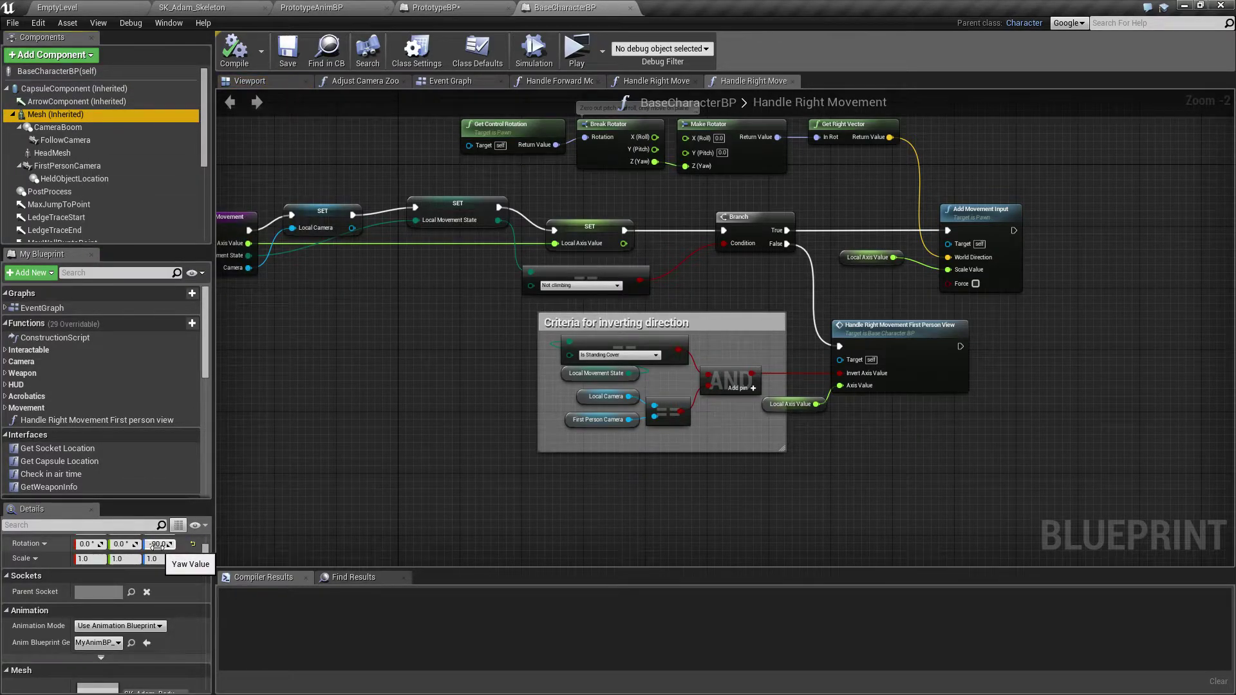
{"action": "scroll", "coordinate": [205, 570], "scroll_direction": "up", "scroll_amount": 4}
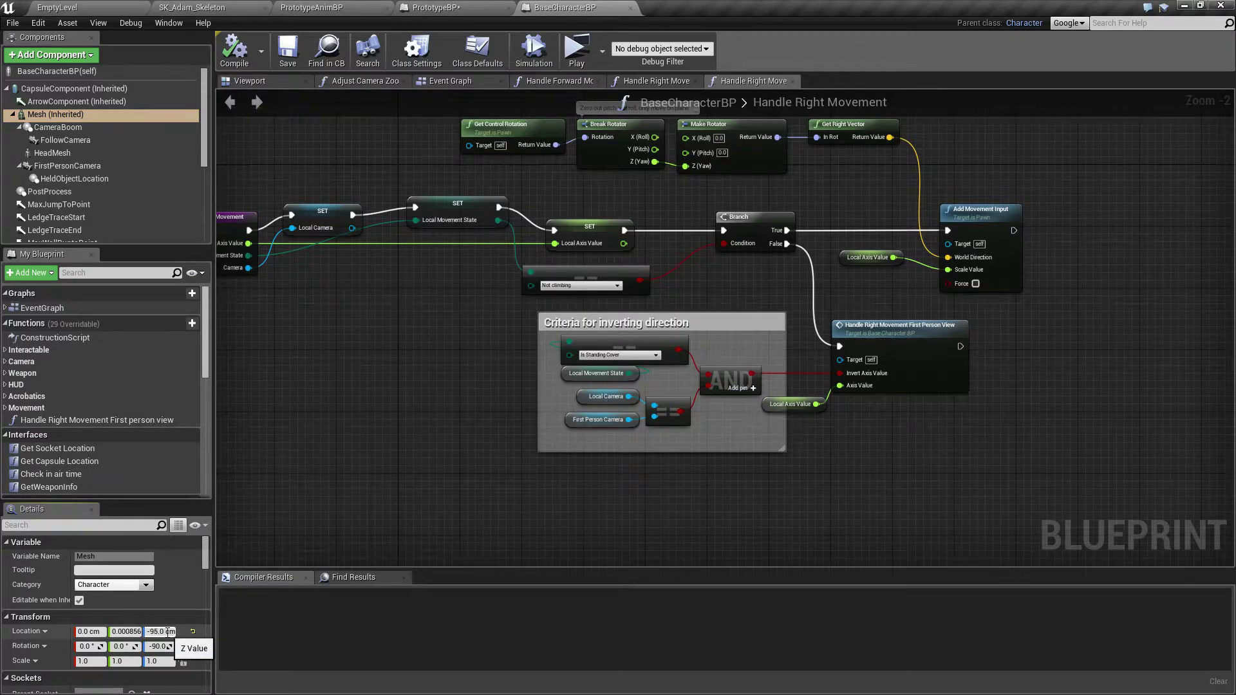
Step: Go back to the level and reopen PrototypeBP from the Prototype folder
{"action": "left_click", "coordinate": [64, 7]}
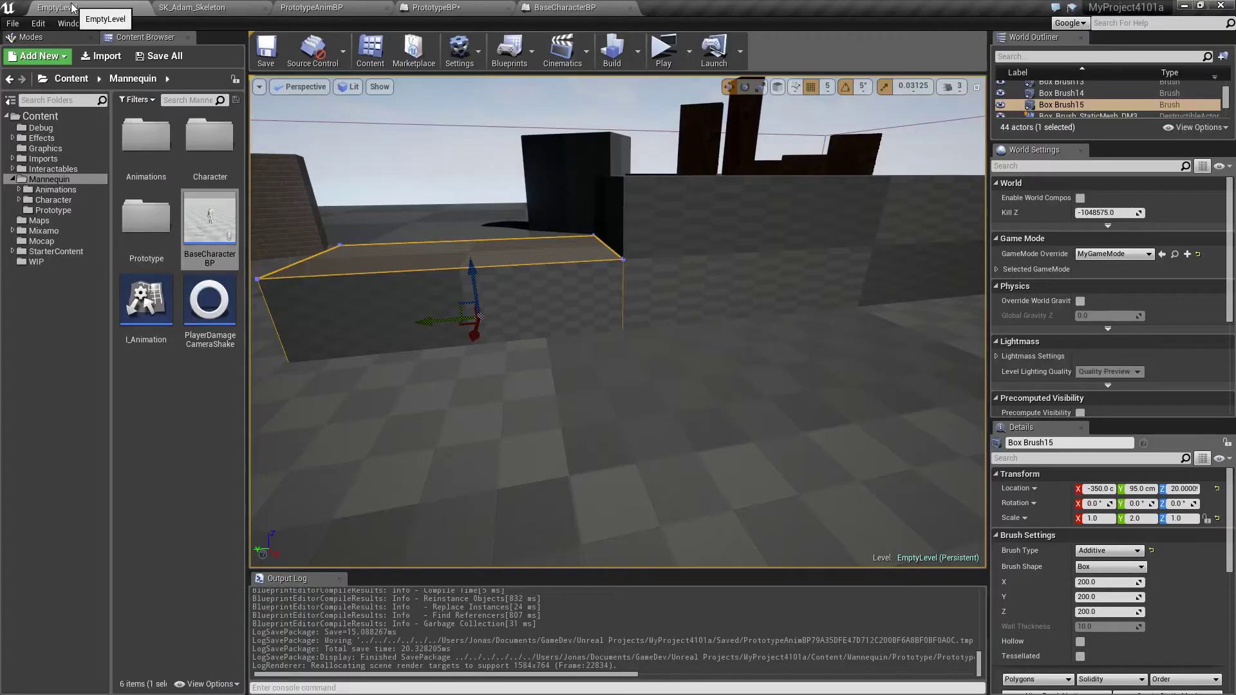
{"action": "left_click", "coordinate": [54, 210]}
{"action": "double_click", "coordinate": [141, 217]}
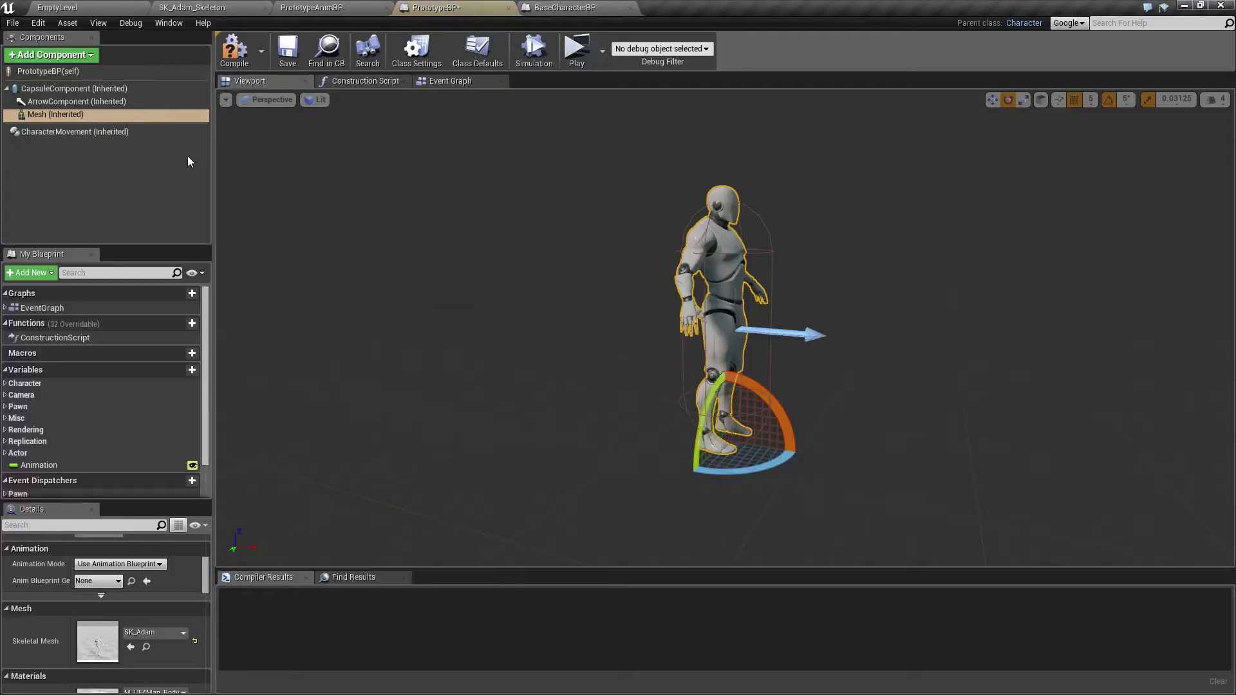
Step: Give PrototypeBP's CapsuleComponent a half height of 96 and a radius of 42
{"action": "left_click", "coordinate": [52, 91]}
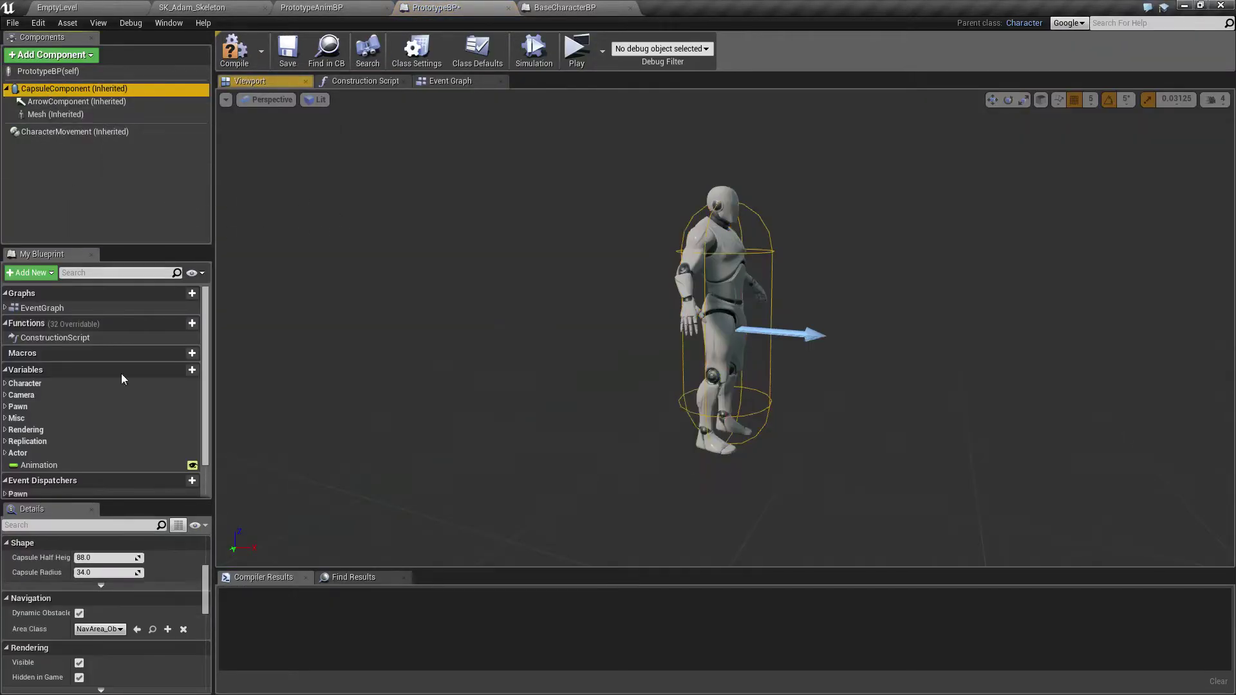
{"action": "left_click", "coordinate": [105, 557]}
{"action": "key", "text": "Tab"}
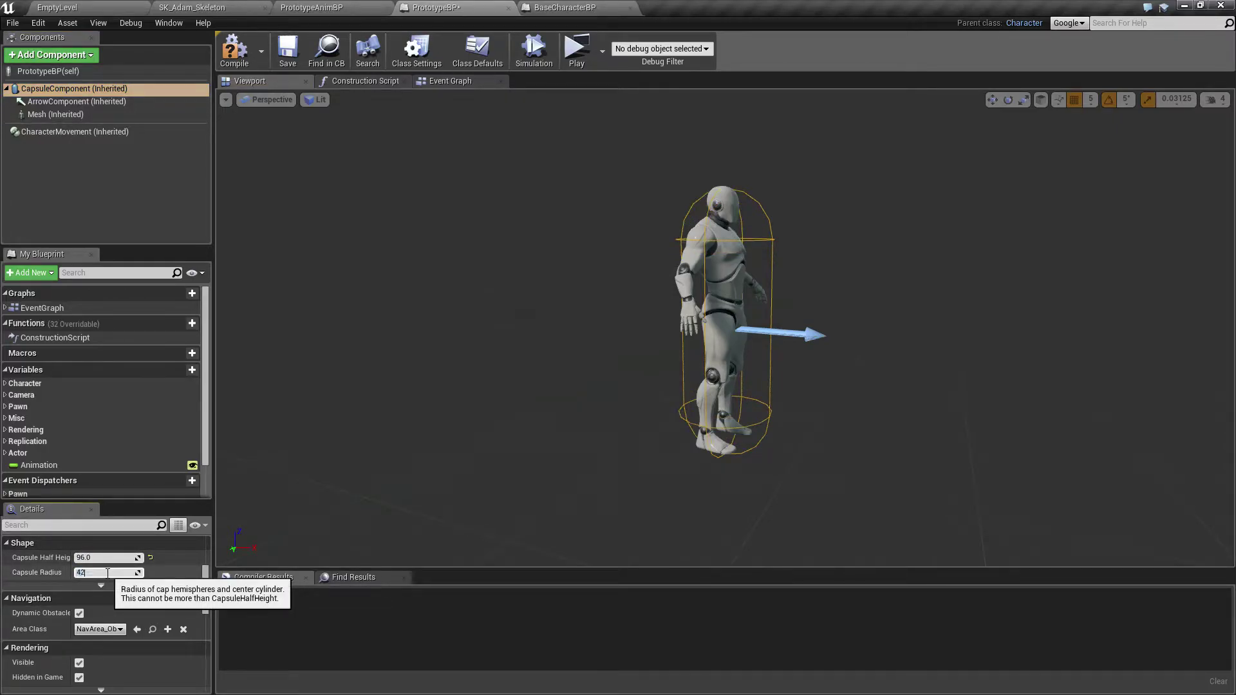
{"action": "type", "text": "42"}
{"action": "key", "text": "Return"}
Step: Lower the Mesh to Z location -95 cm, compile, and return to EmptyLevel
{"action": "left_click", "coordinate": [51, 114]}
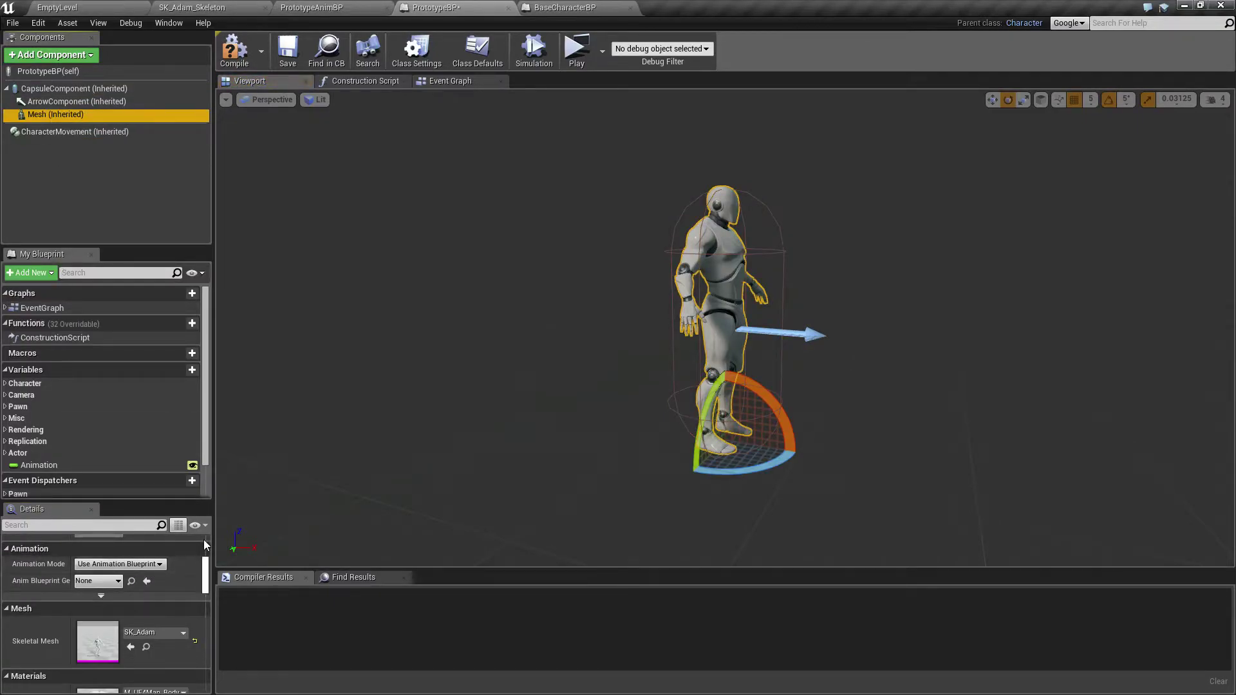
{"action": "scroll", "coordinate": [203, 540], "scroll_direction": "up", "scroll_amount": 3}
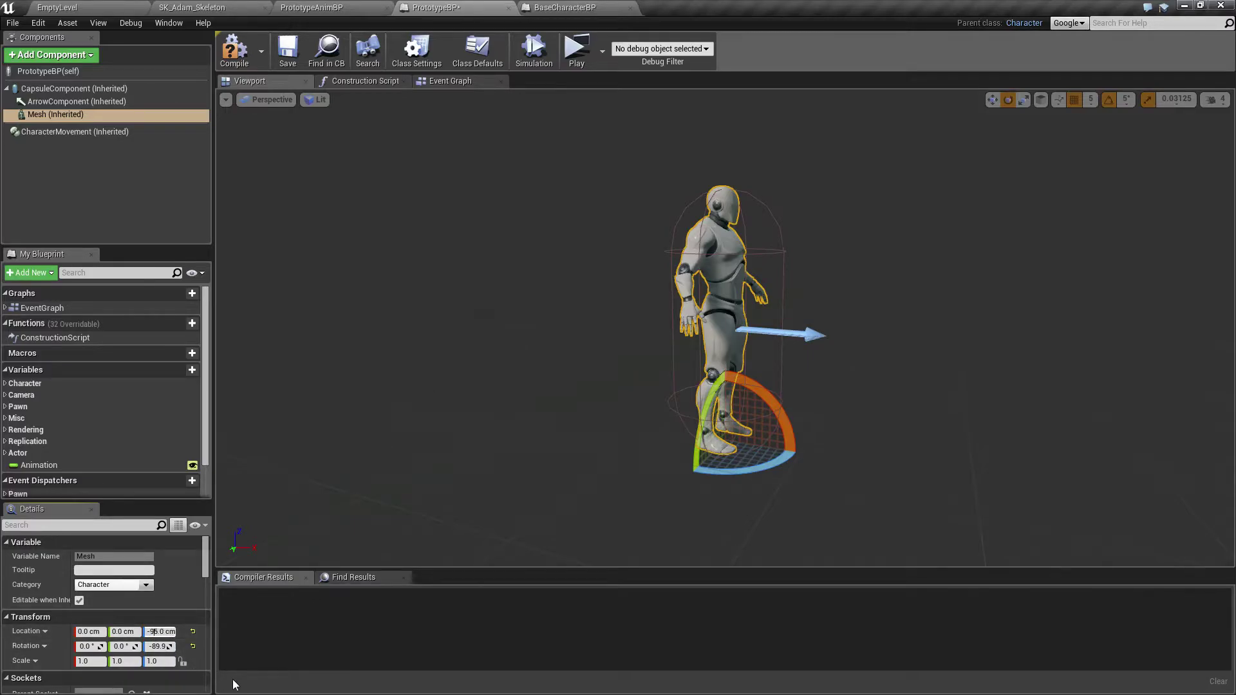
{"action": "key", "text": "Return"}
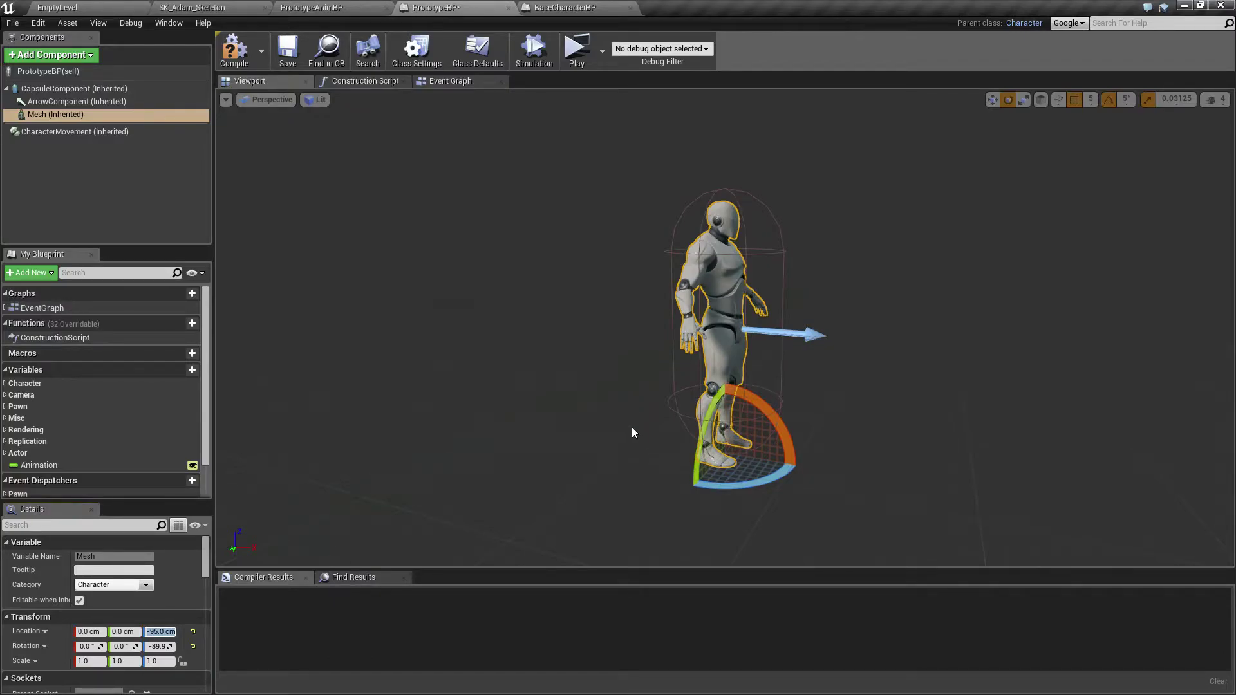
{"action": "mouse_move", "coordinate": [632, 427]}
{"action": "left_mouse_down", "text": "alt"}
{"action": "mouse_move", "coordinate": [467, 427]}
{"action": "mouse_move", "coordinate": [634, 426]}
{"action": "left_mouse_up", "text": "alt"}
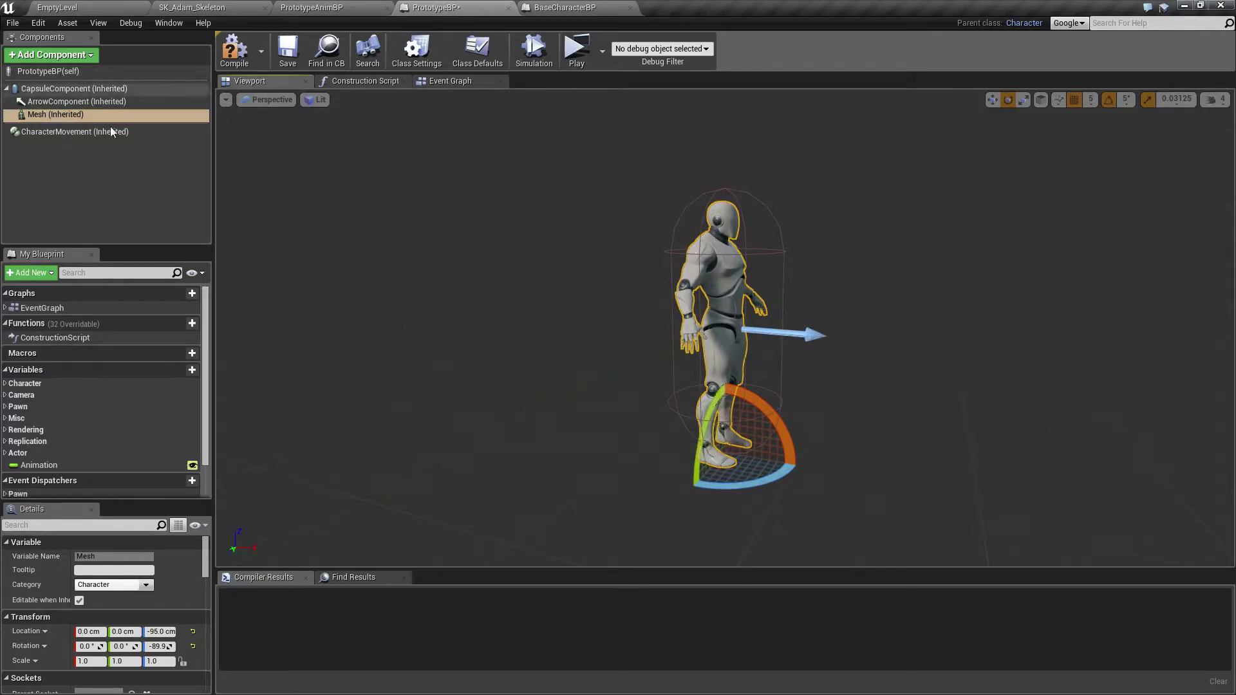
{"action": "left_click", "coordinate": [237, 49]}
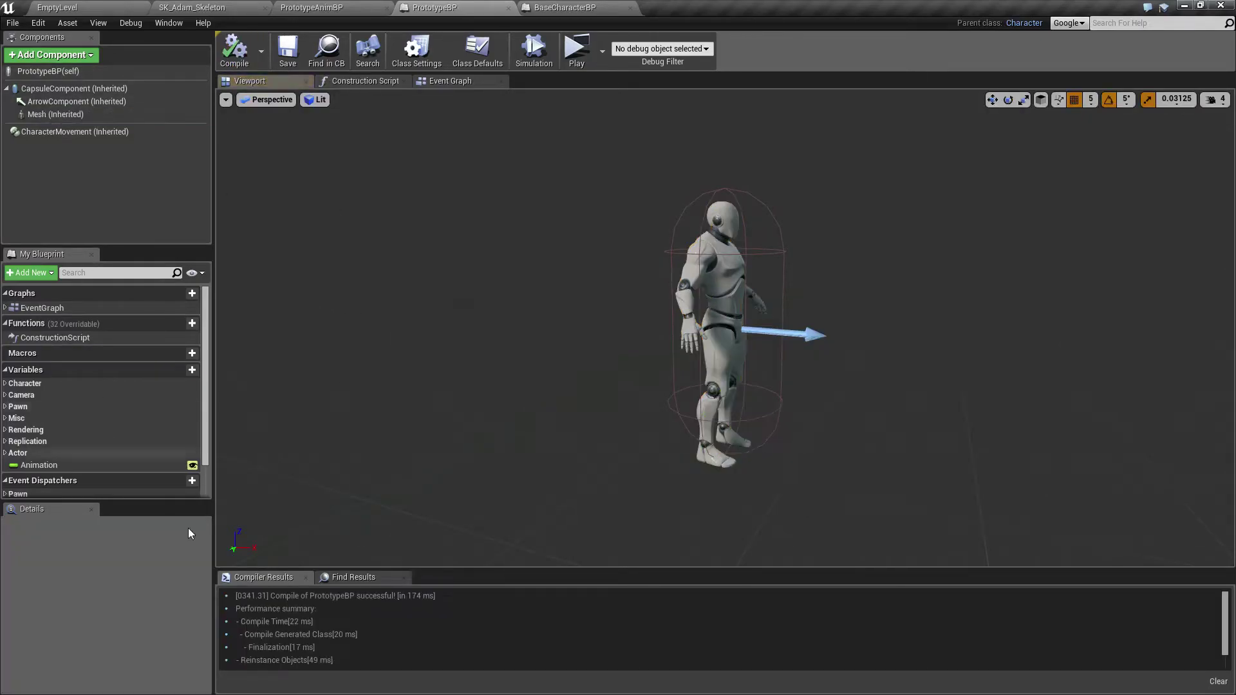
{"action": "left_click", "coordinate": [74, 7]}
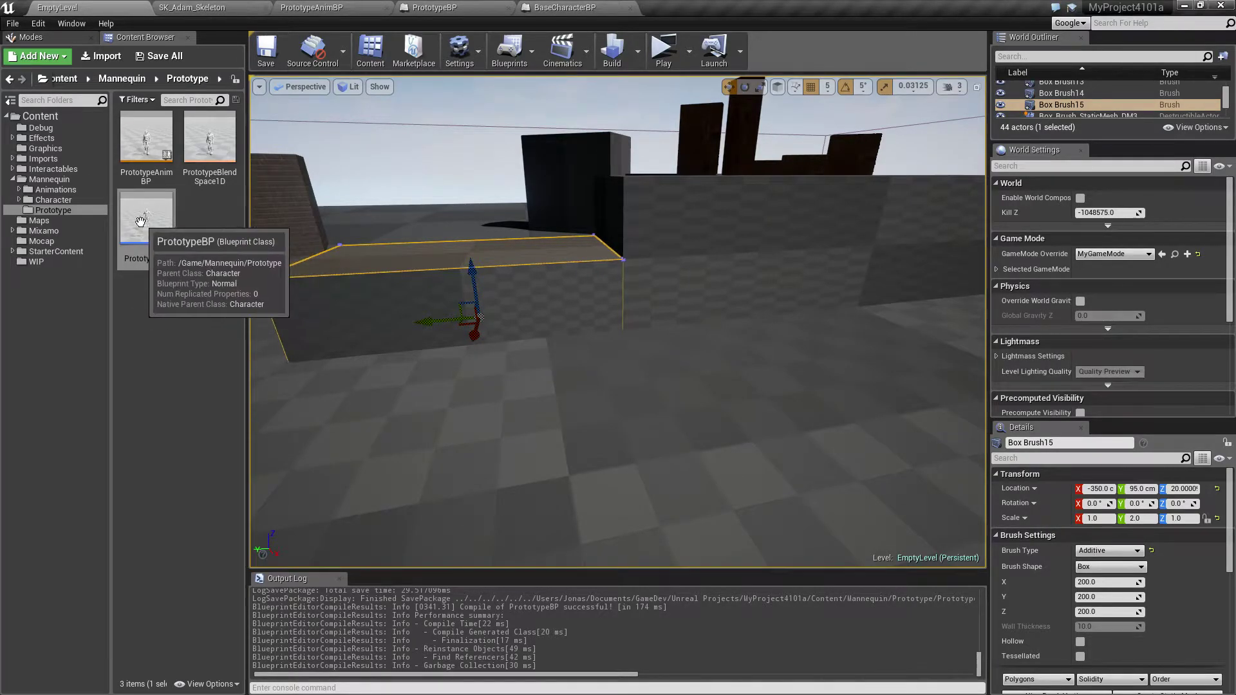
Step: Place a PrototypeBP character in the level and set its mesh's Anim Blueprint to PrototypeAnimBP
{"action": "left_click_drag", "start_coordinate": [140, 221], "coordinate": [527, 367]}
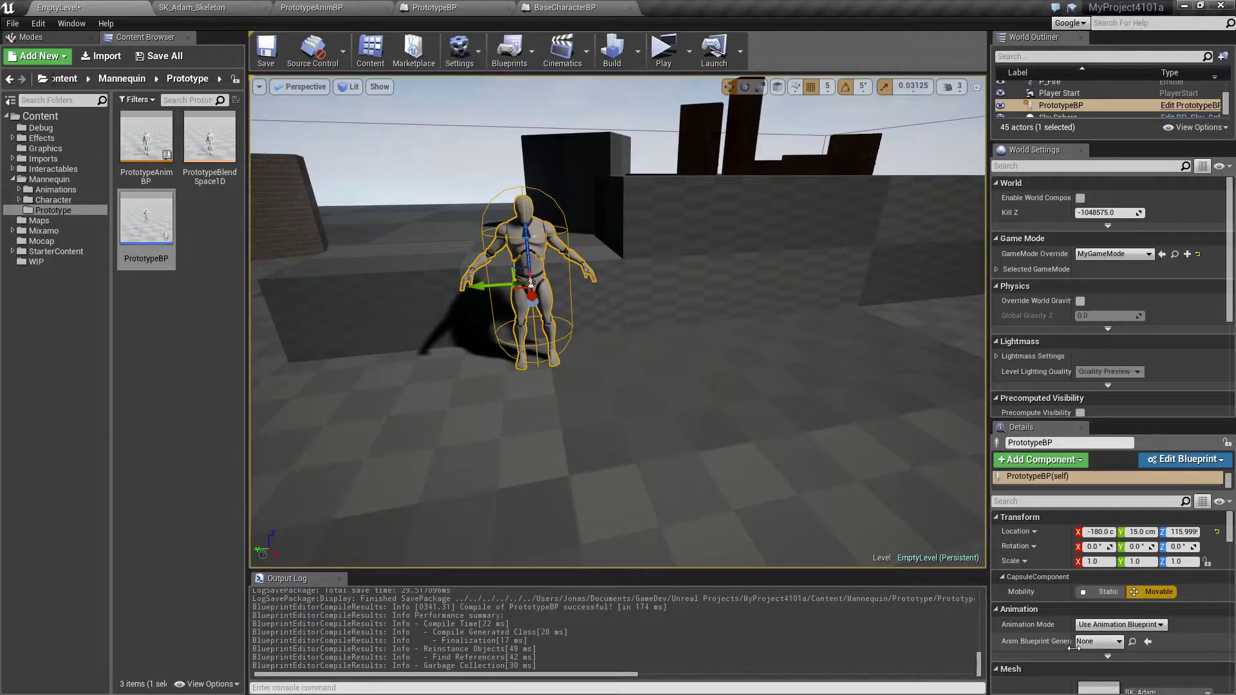
{"action": "scroll", "coordinate": [1076, 653], "scroll_direction": "down", "scroll_amount": 5}
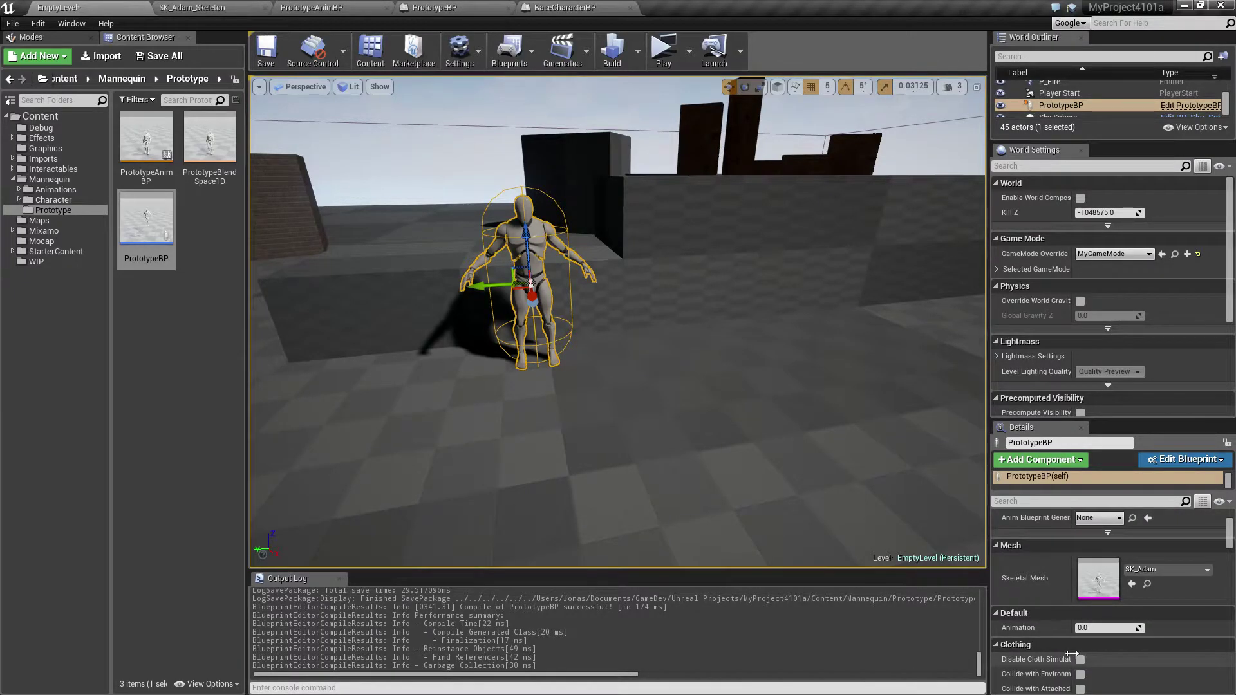
{"action": "double_click", "coordinate": [156, 251]}
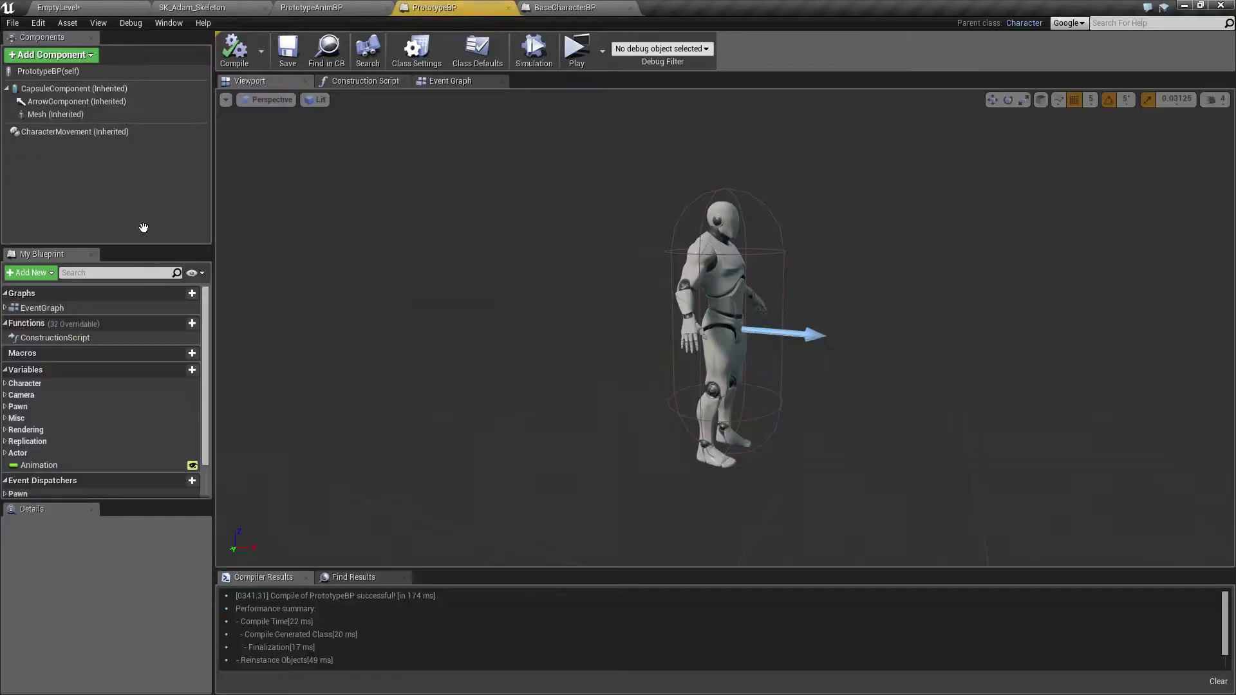
{"action": "left_click", "coordinate": [40, 116]}
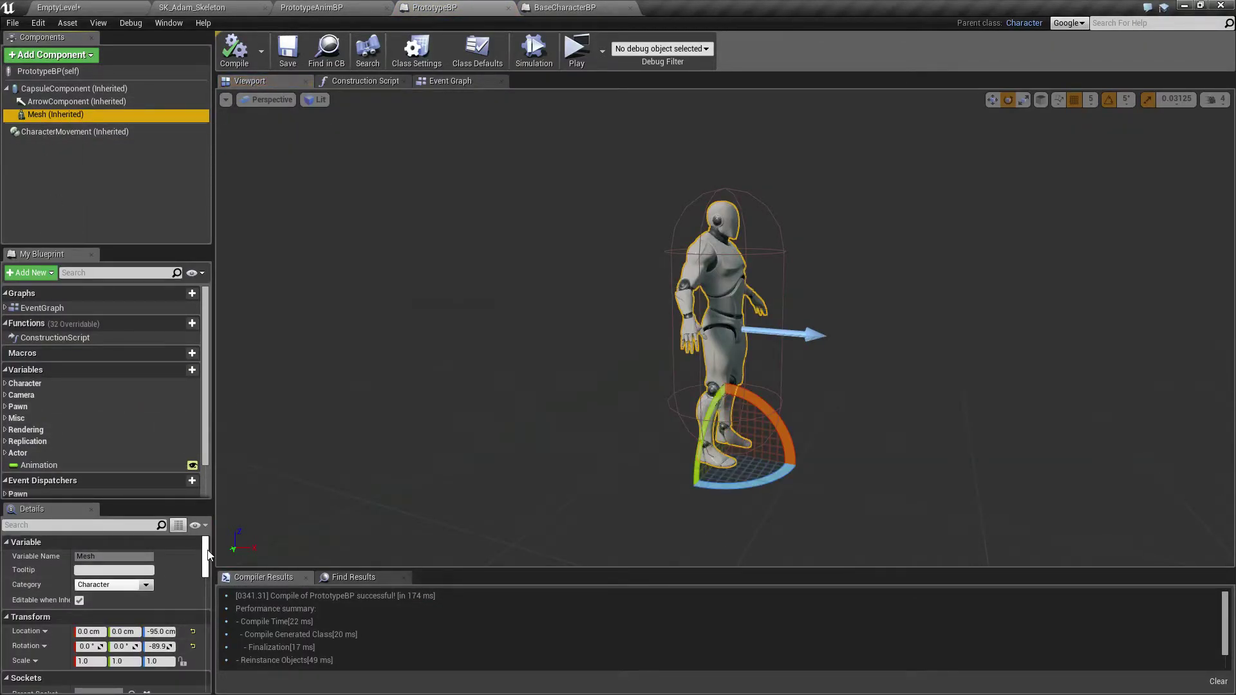
{"action": "left_click_drag", "start_coordinate": [207, 550], "coordinate": [205, 578]}
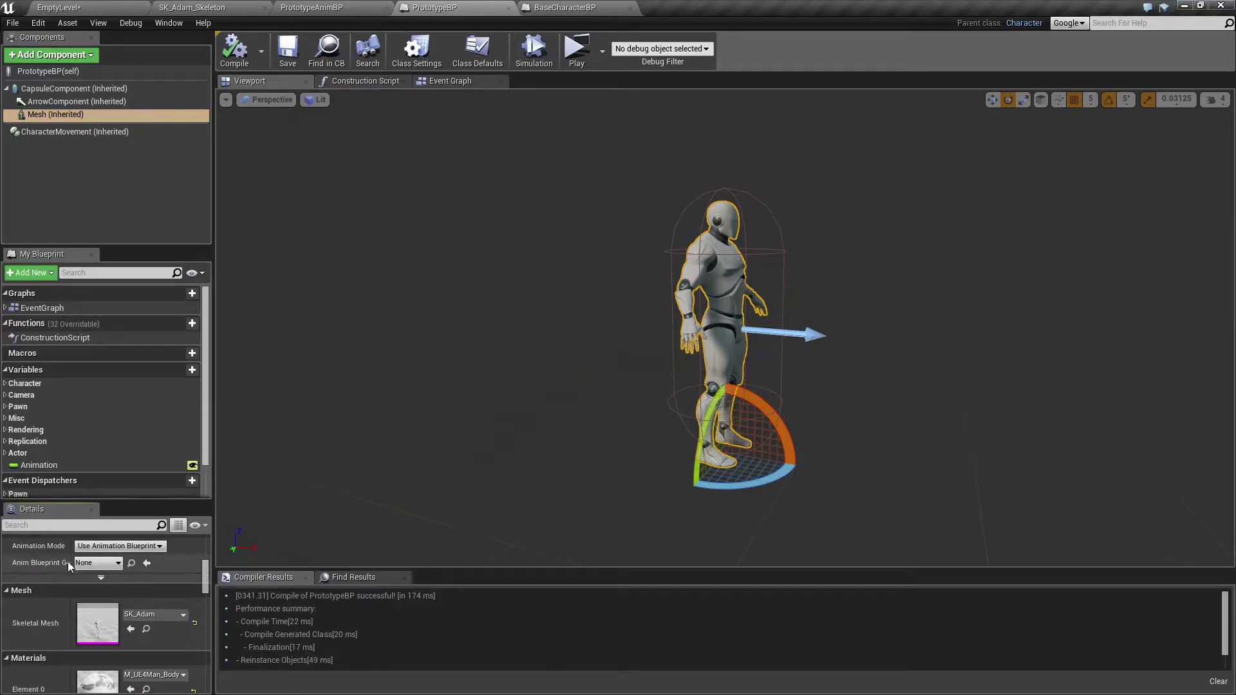
{"action": "left_click", "coordinate": [87, 563]}
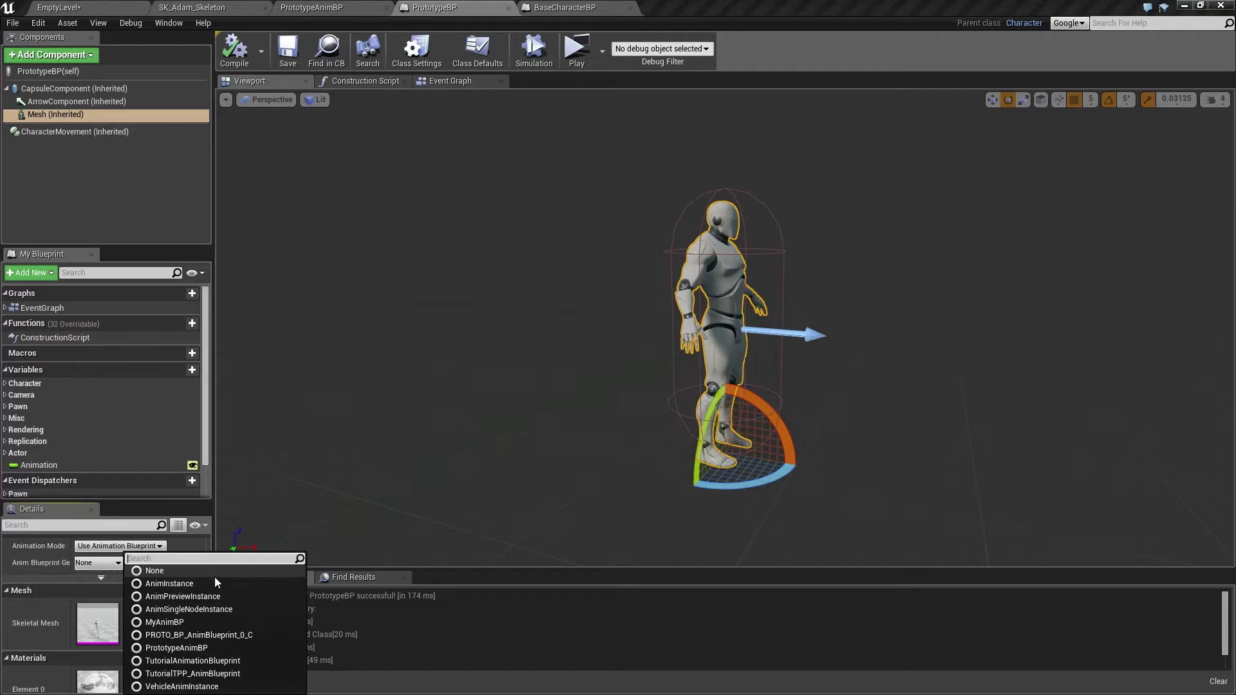
{"action": "left_click", "coordinate": [203, 647]}
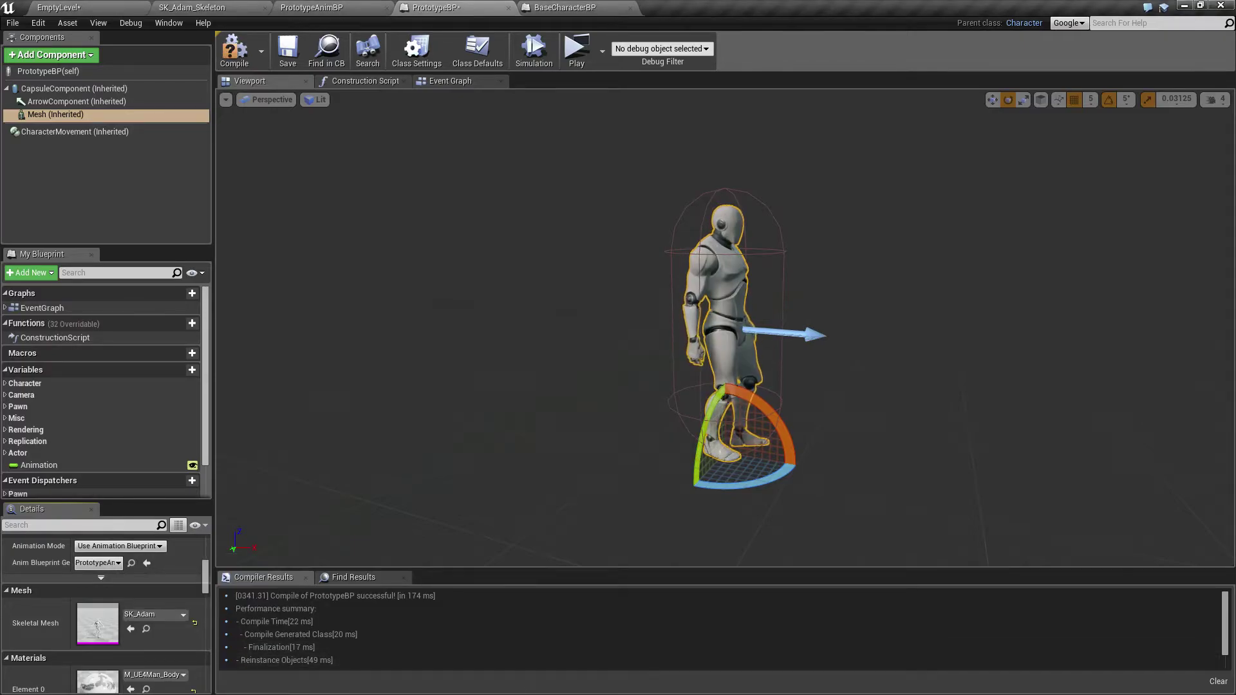
Step: Save EmptyLevel and bring up the PrototypeAnimBP editor
{"action": "left_click", "coordinate": [123, 8]}
{"action": "left_click", "coordinate": [266, 50]}
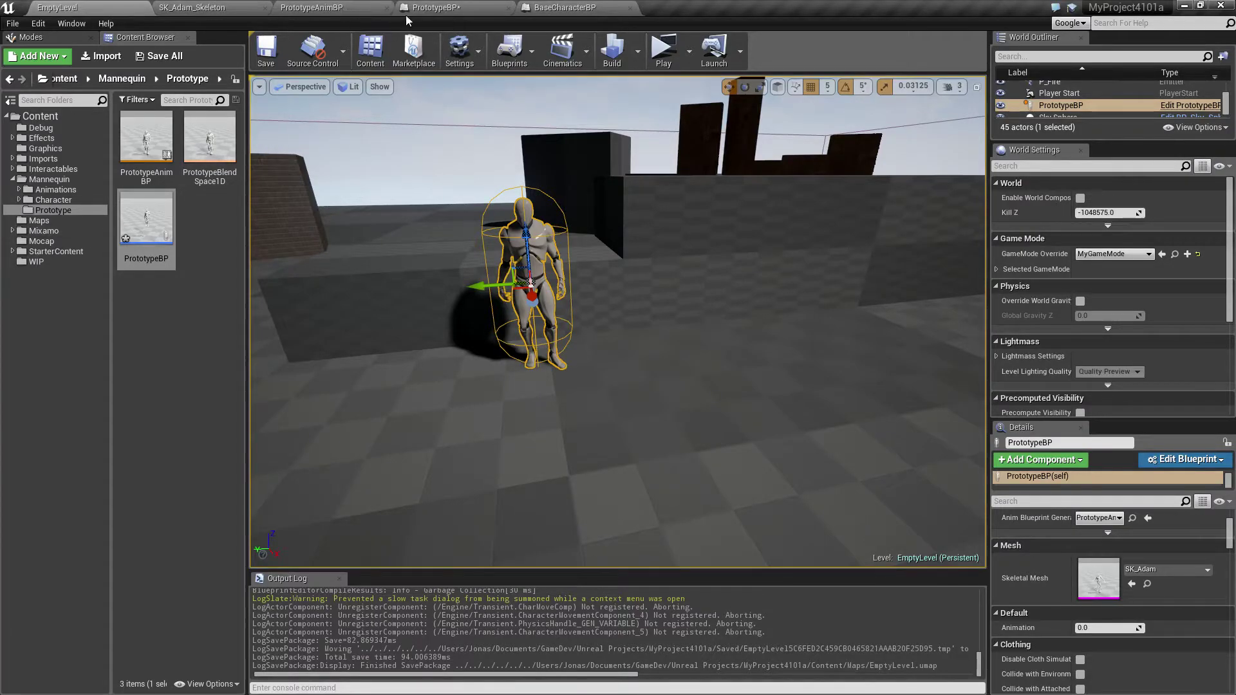
{"action": "left_click", "coordinate": [331, 8]}
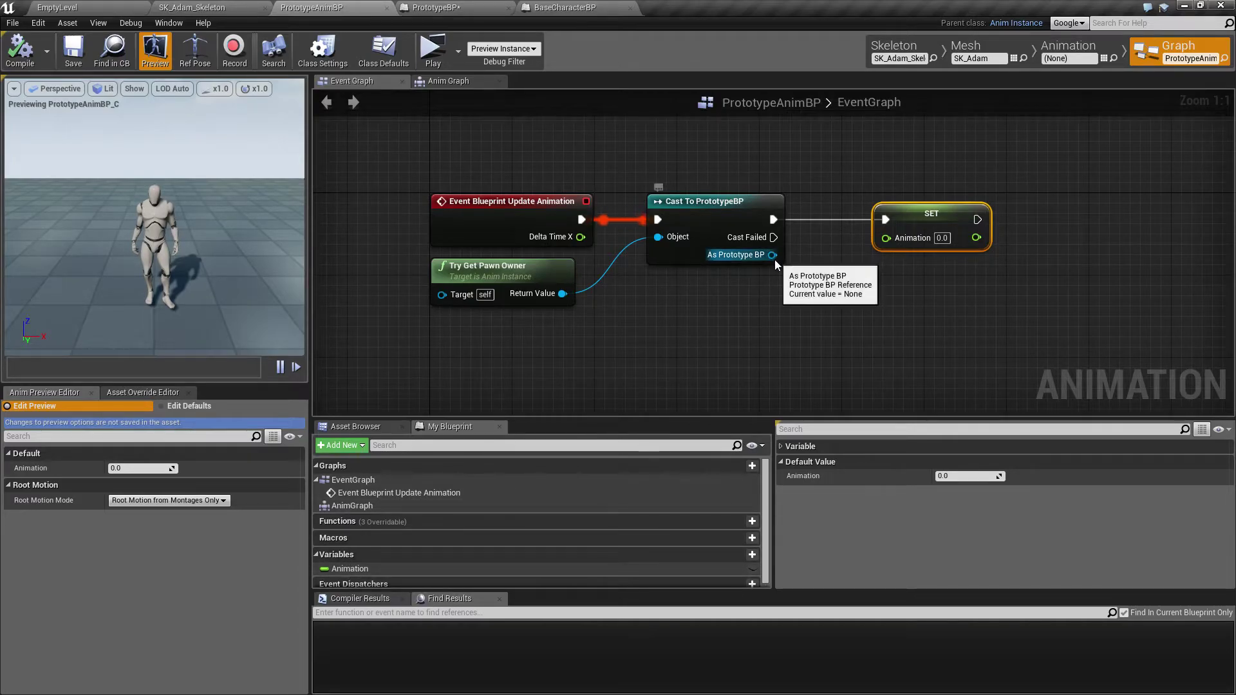
Step: Add a Get Animation node from the cast's As Prototype BP output and wire it into SET Animation
{"action": "left_click_drag", "start_coordinate": [770, 256], "coordinate": [800, 299]}
{"action": "type", "text": "Animation"}
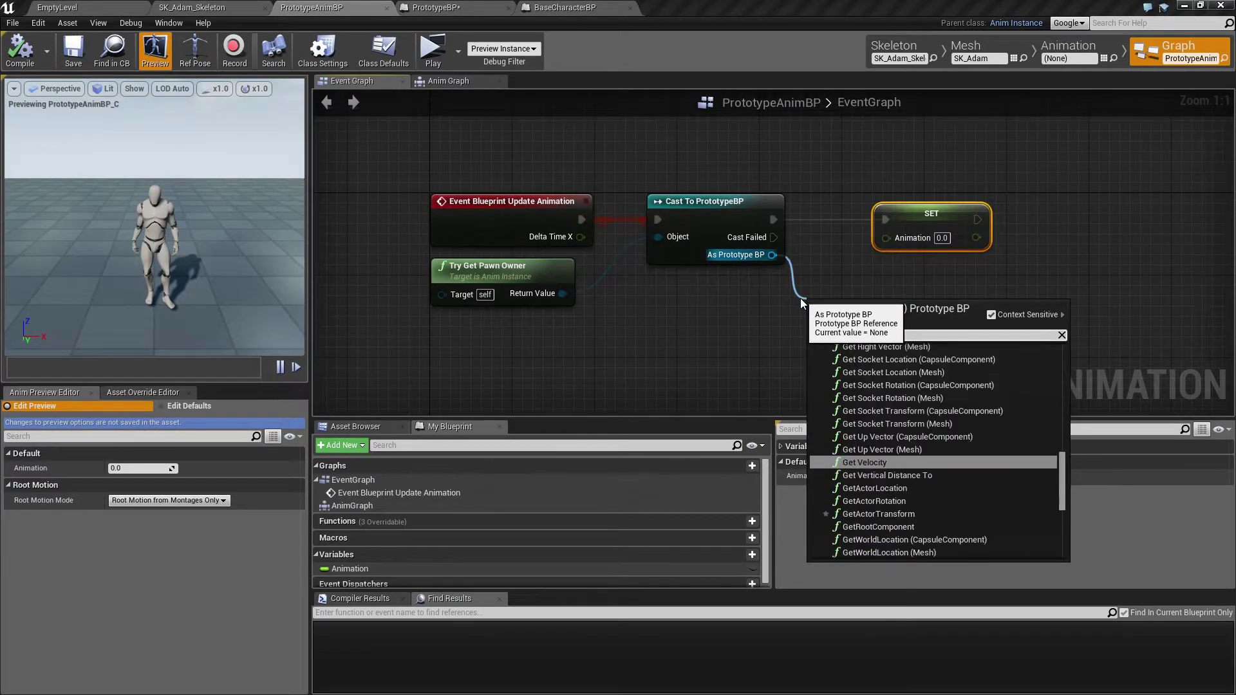
{"action": "left_click", "coordinate": [865, 482]}
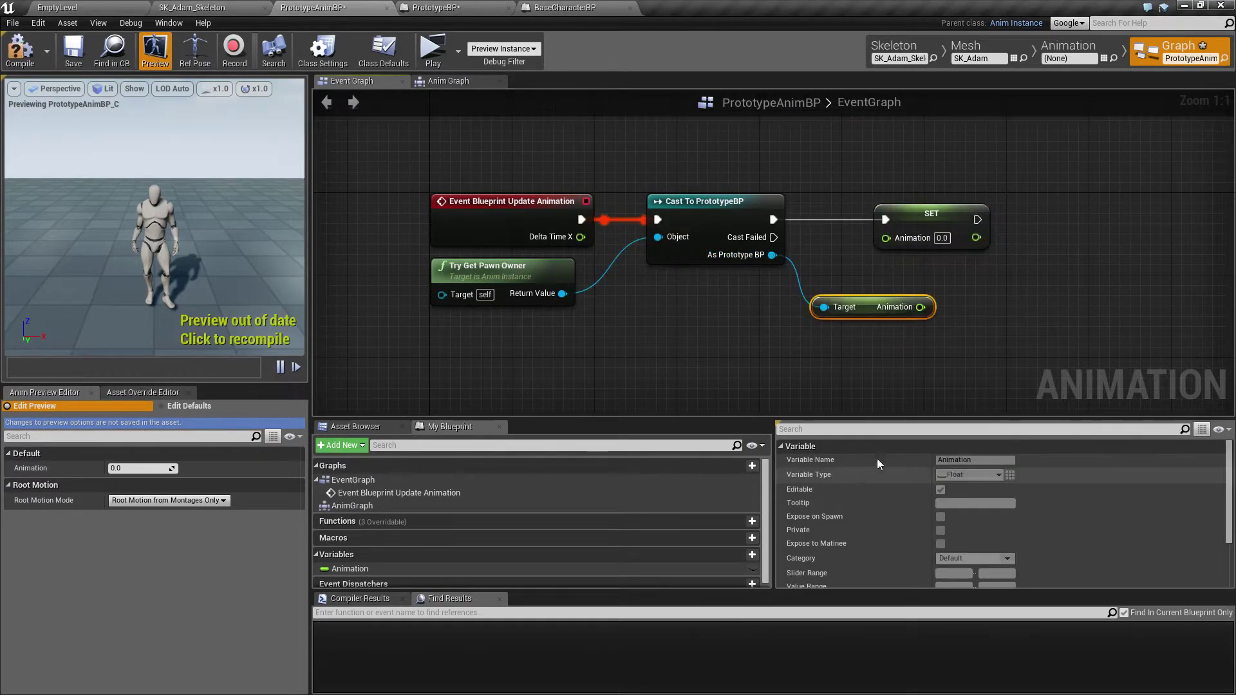
{"action": "left_click_drag", "start_coordinate": [921, 307], "coordinate": [1012, 215]}
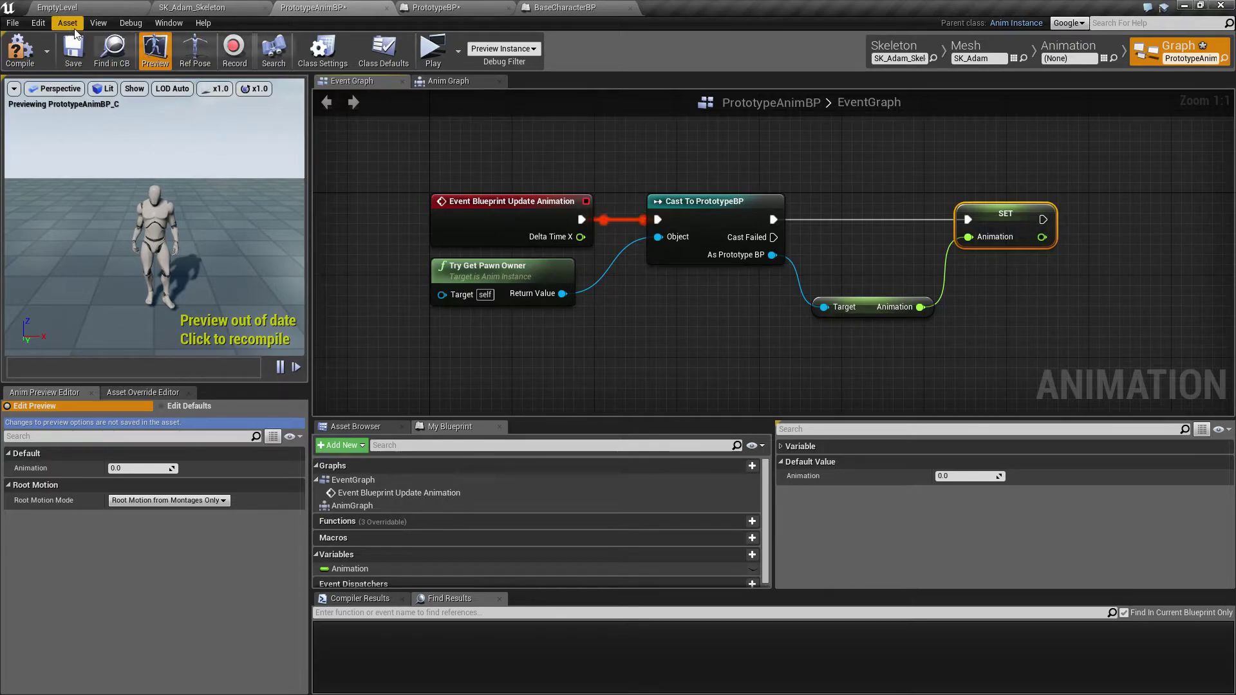
Step: Compile and save PrototypeAnimBP, then return to EmptyLevel
{"action": "left_click", "coordinate": [20, 48]}
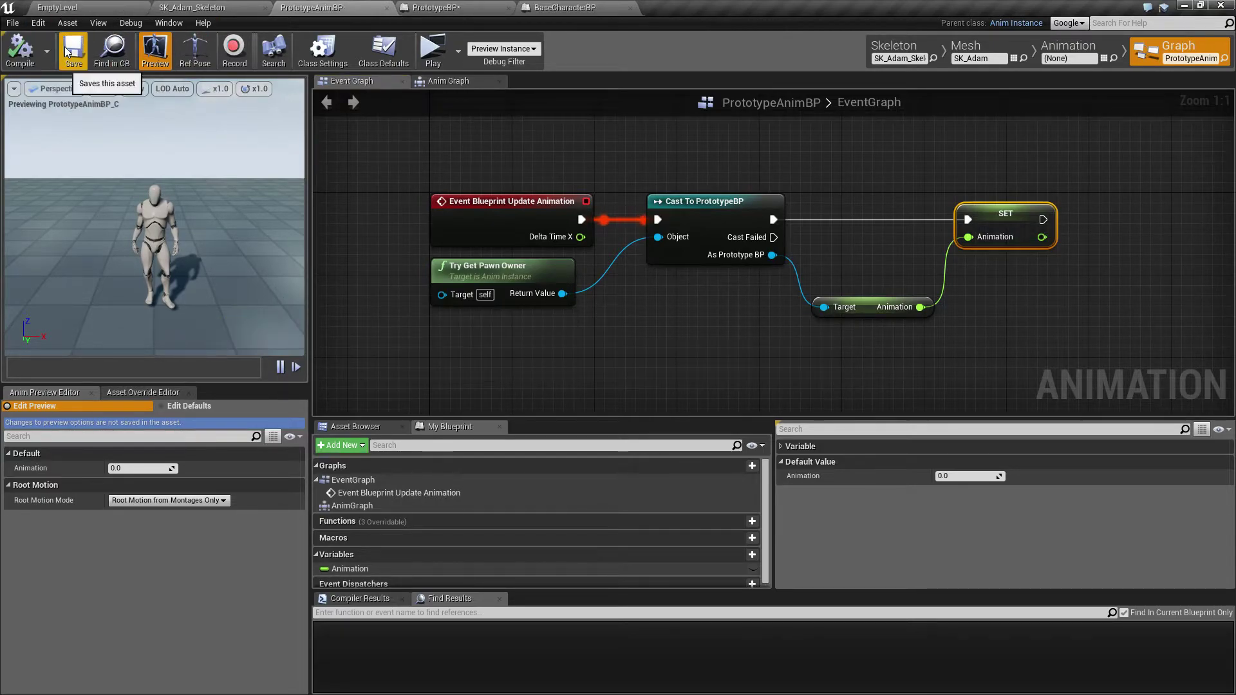
{"action": "left_click", "coordinate": [73, 50]}
{"action": "left_click", "coordinate": [60, 7]}
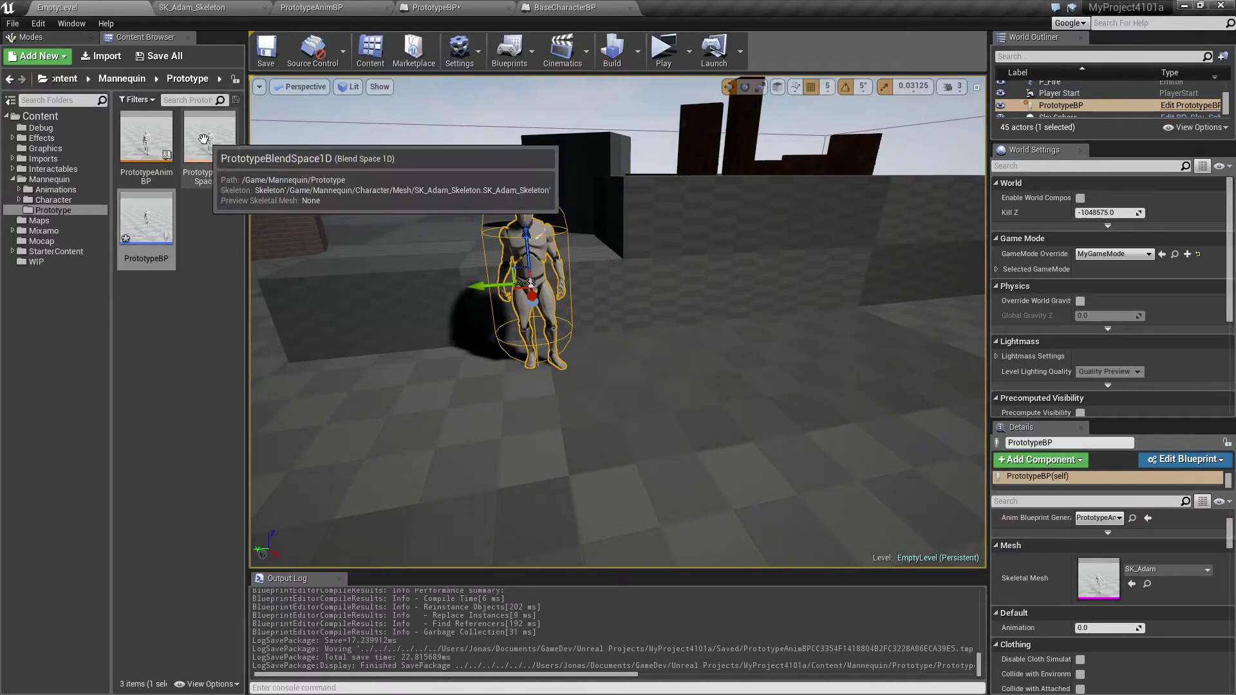
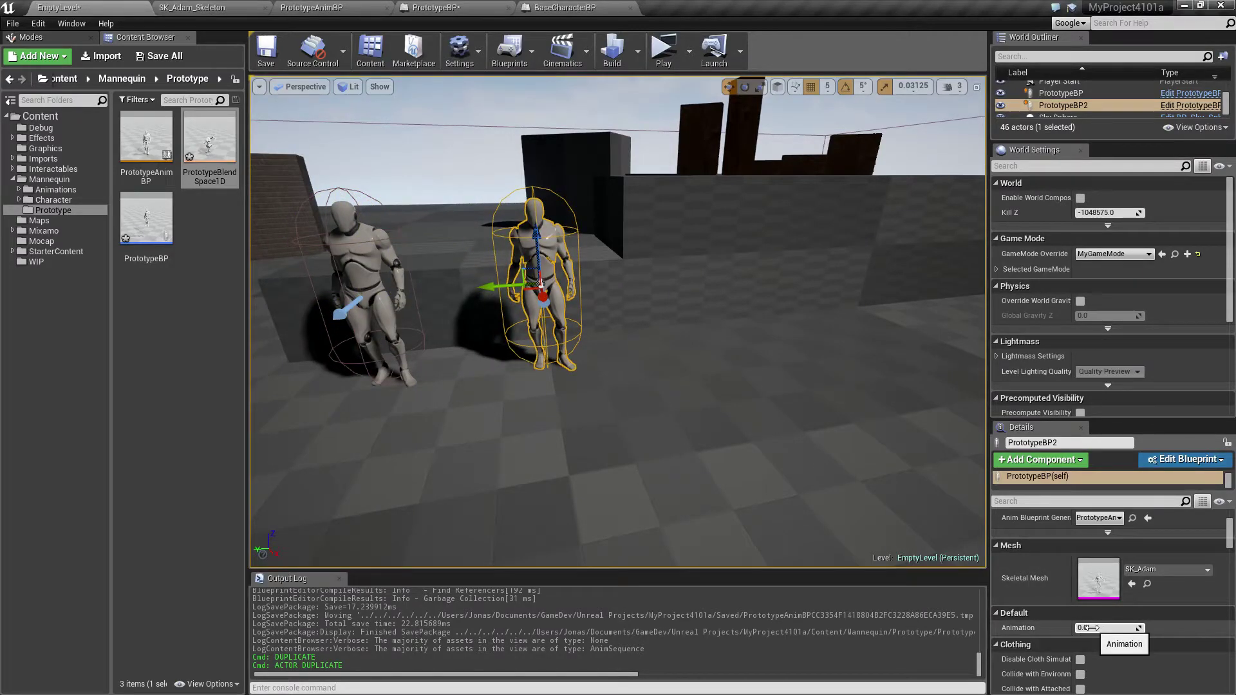
Step: Set PrototypeBP2's Animation to 1 and PrototypeBP's to 2.0, then launch a game preview
{"action": "type", "text": "1"}
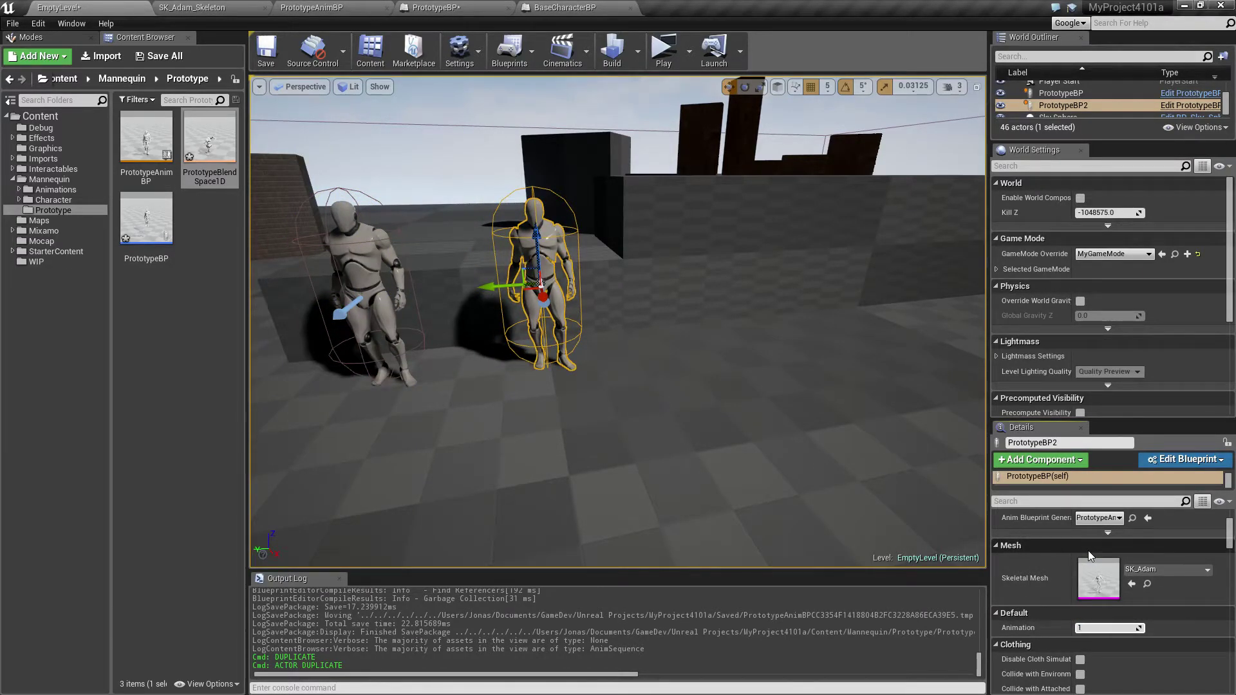
{"action": "key", "text": "Return"}
{"action": "left_click", "coordinate": [374, 320]}
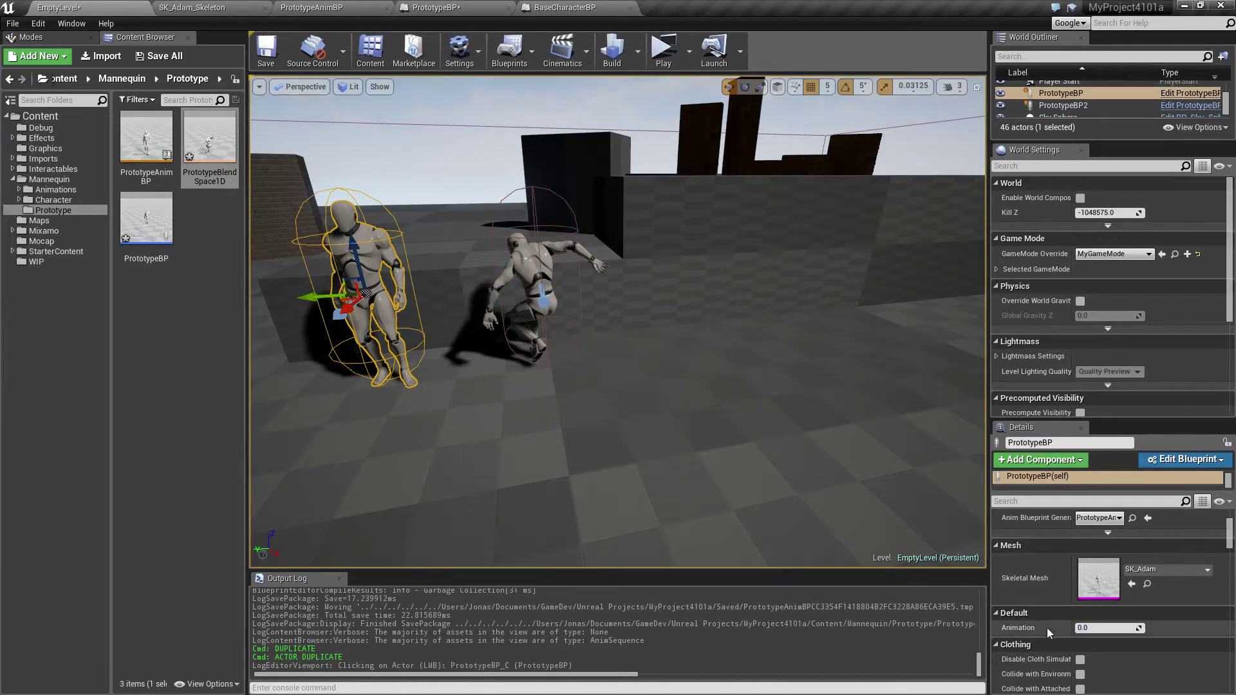
{"action": "left_click", "coordinate": [1085, 627]}
{"action": "type", "text": "2"}
{"action": "key", "text": "Return"}
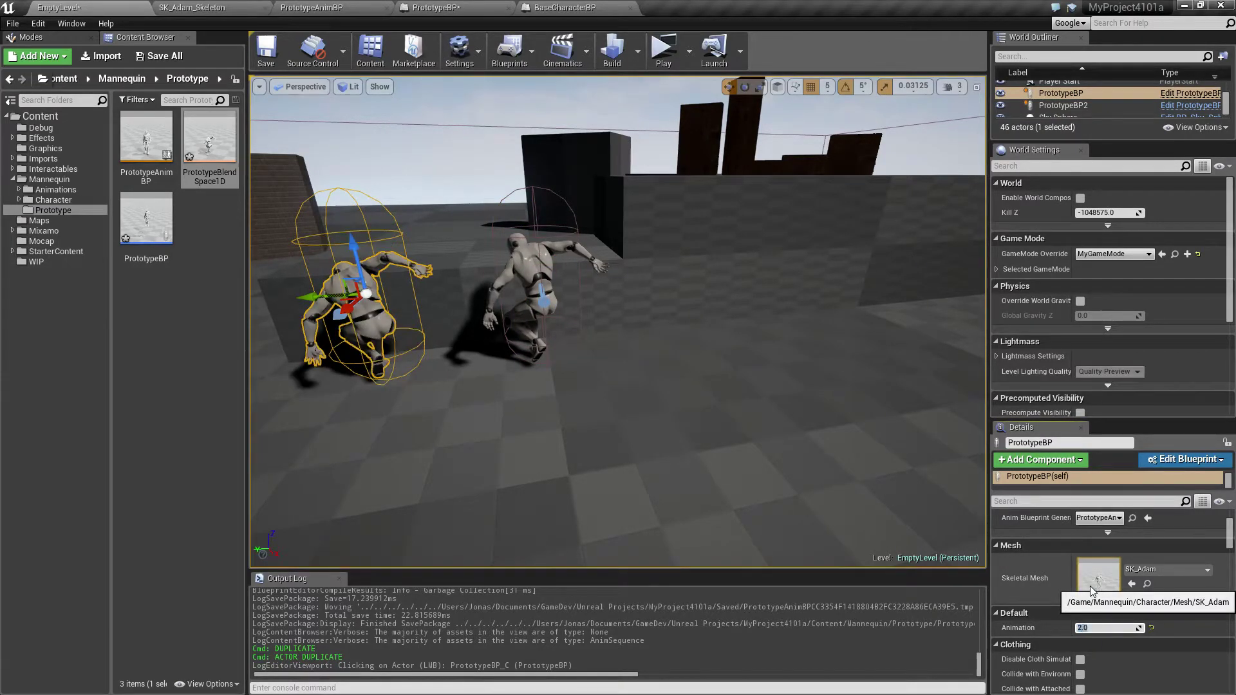
{"action": "left_click", "coordinate": [663, 48]}
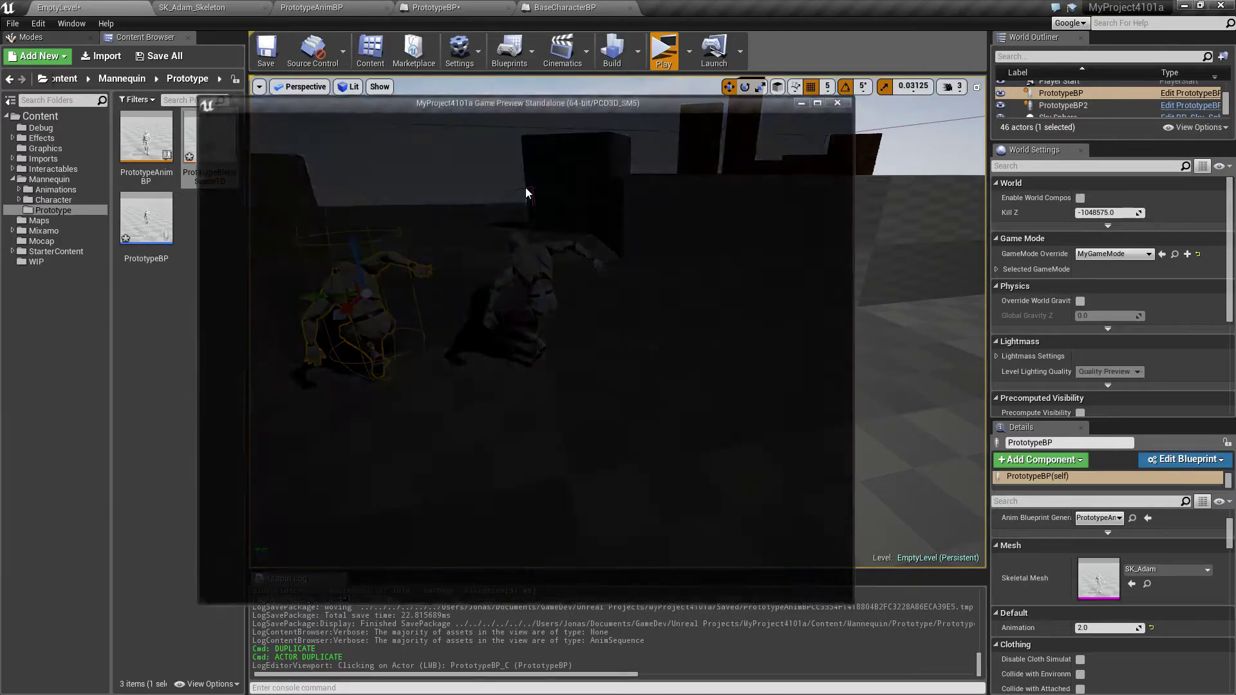
Step: Walk the player character around the box and past both crouching mannequins with WASD
{"action": "key", "text": "w"}
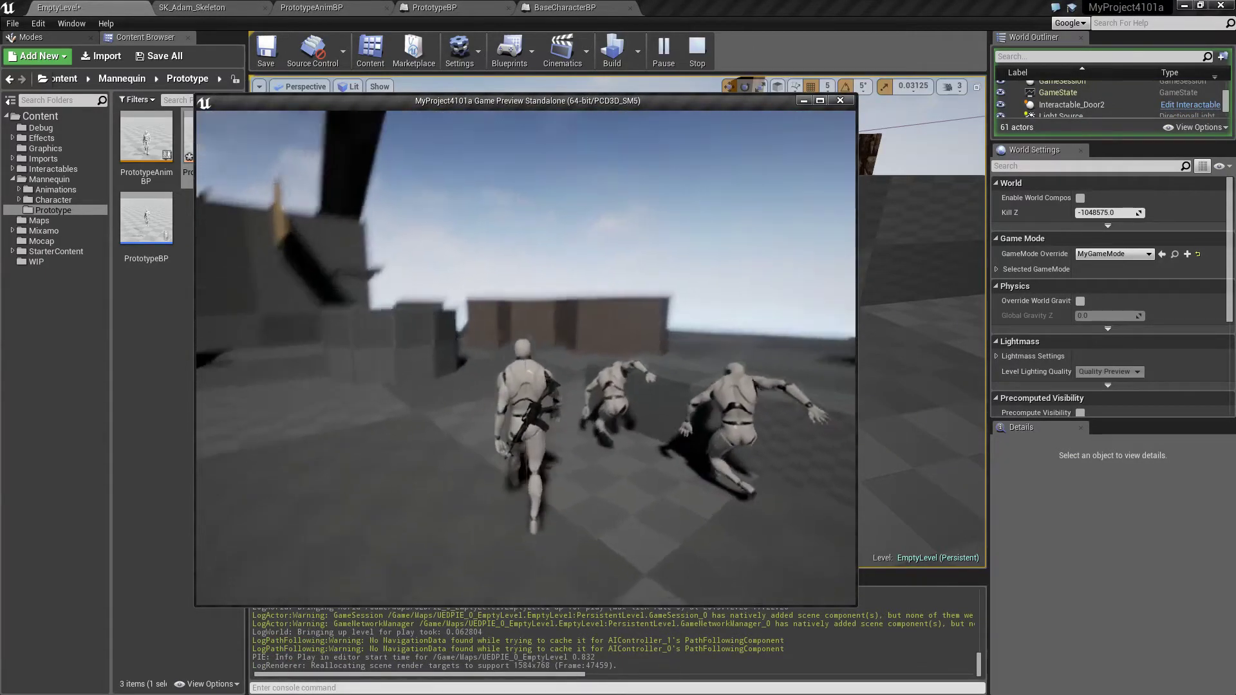
{"action": "key", "text": "w"}
{"action": "key", "text": "w"}
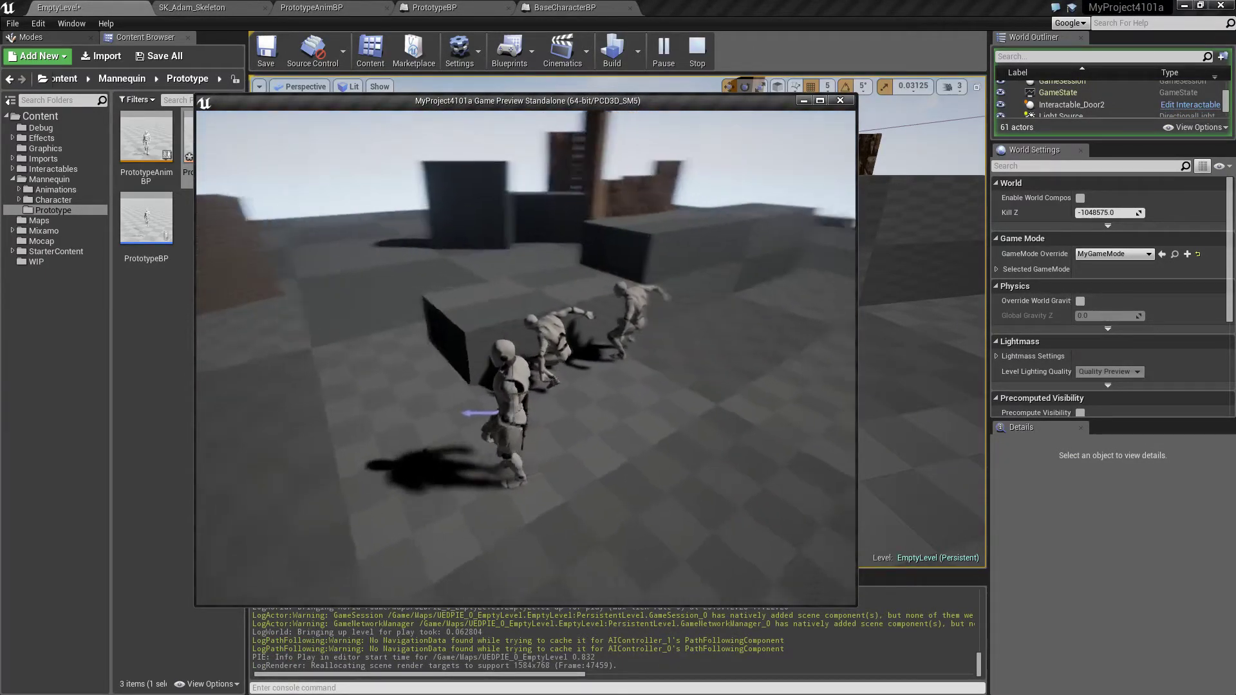
{"action": "key", "text": "w"}
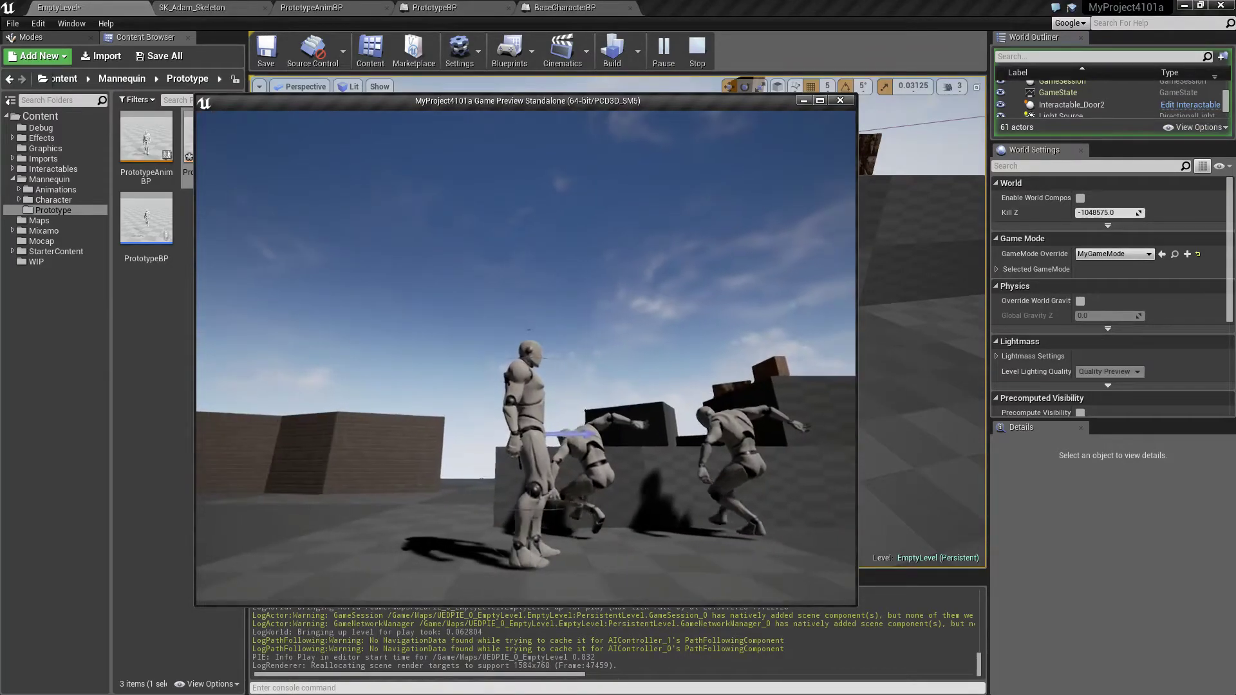
{"action": "key", "text": "s"}
{"action": "key", "text": "a"}
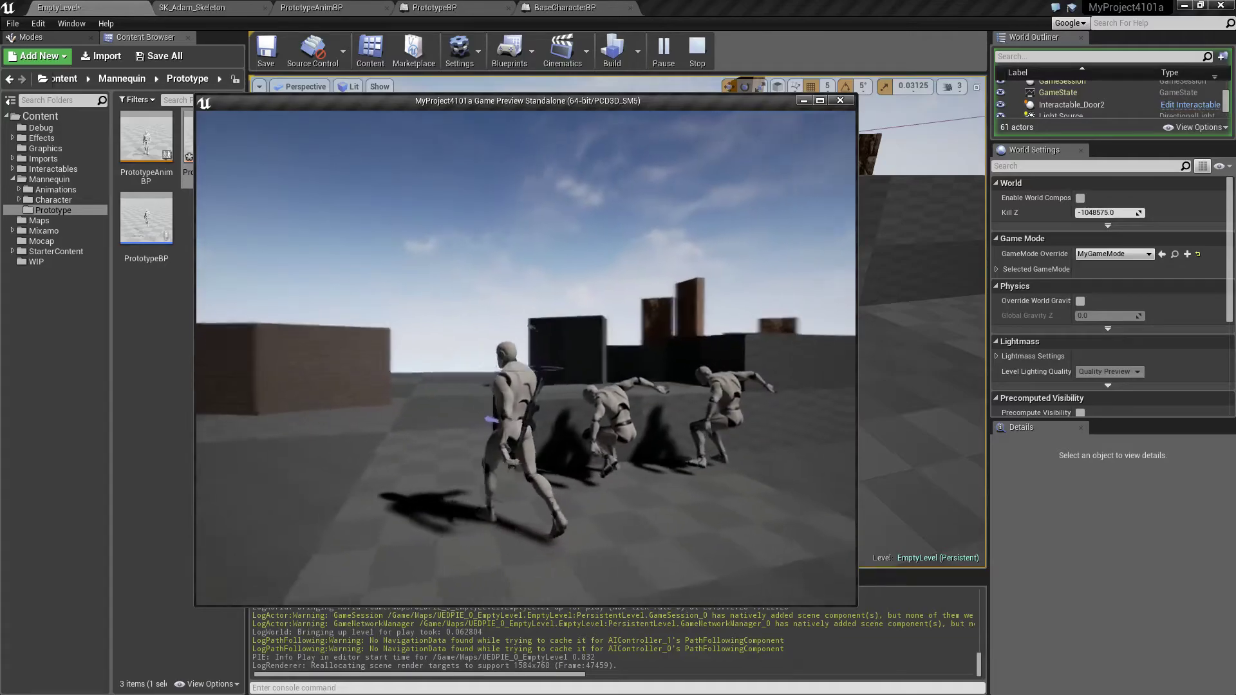
{"action": "key", "text": "w"}
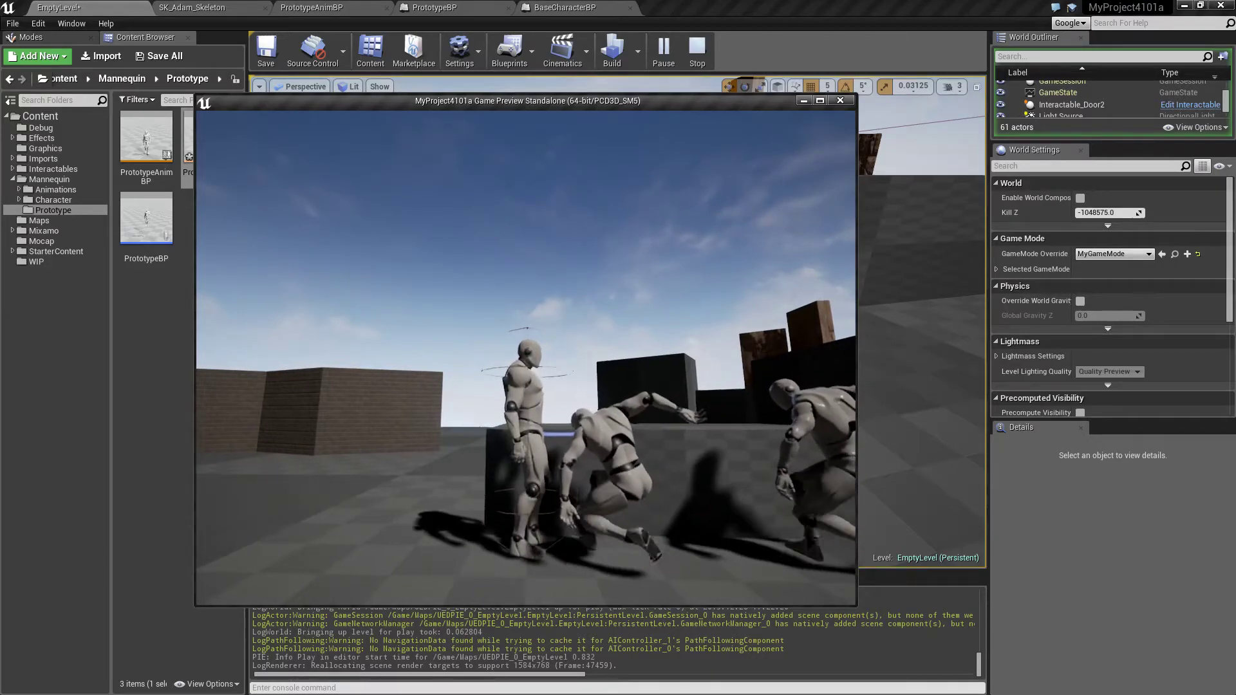
{"action": "key", "text": "a"}
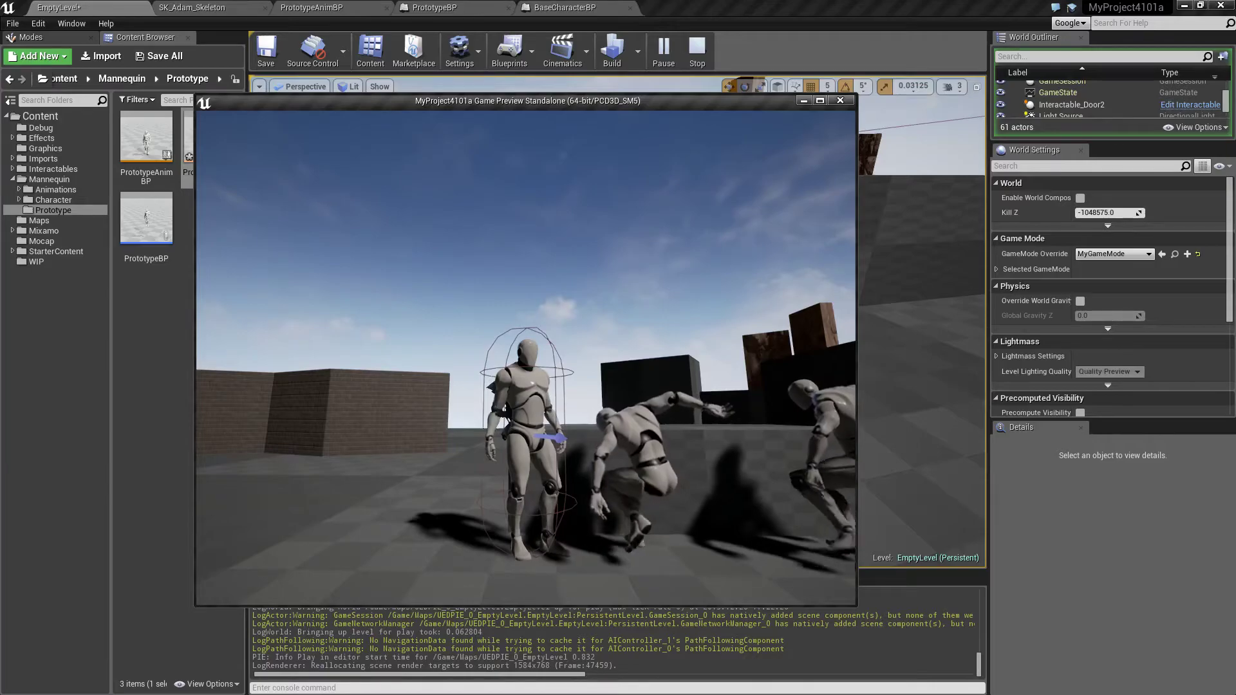
{"action": "key", "text": "d"}
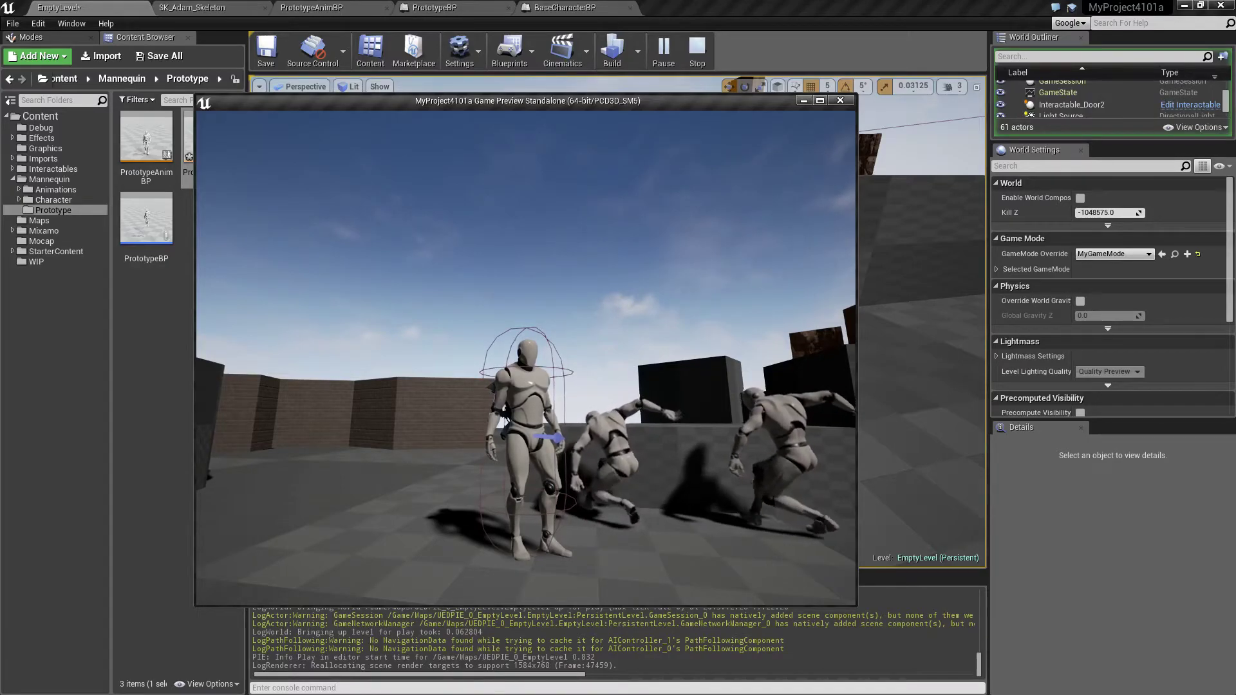
{"action": "key", "text": "d"}
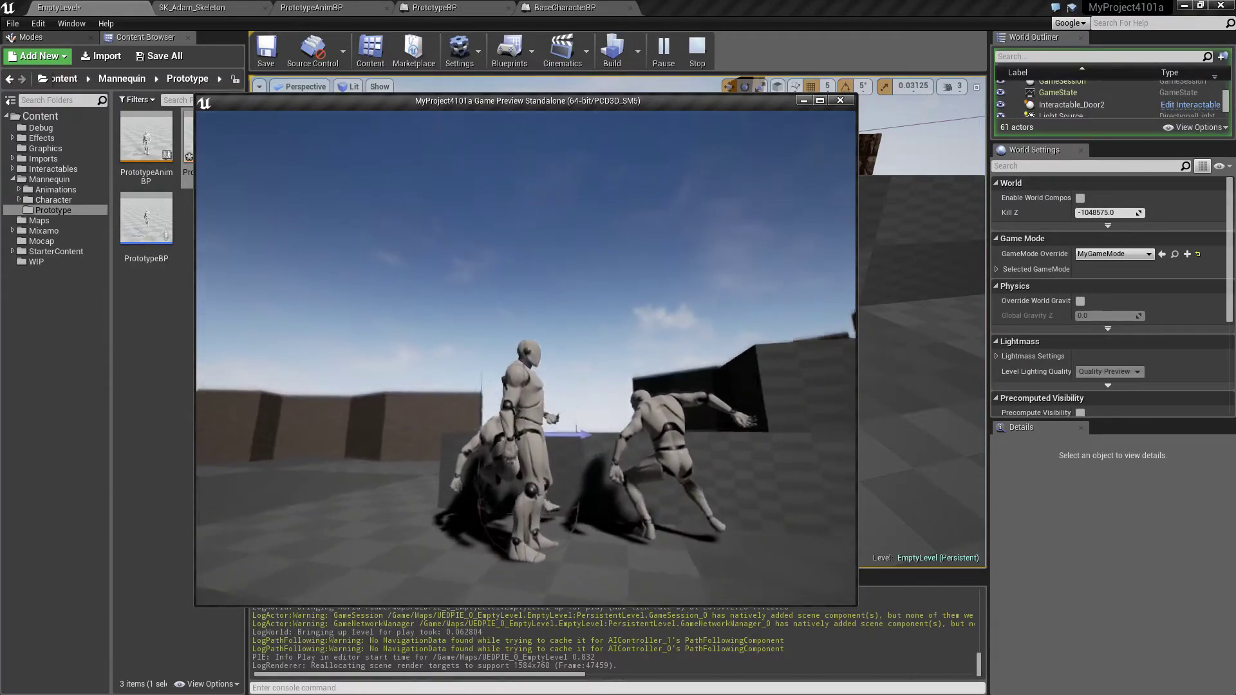
{"action": "key", "text": "d"}
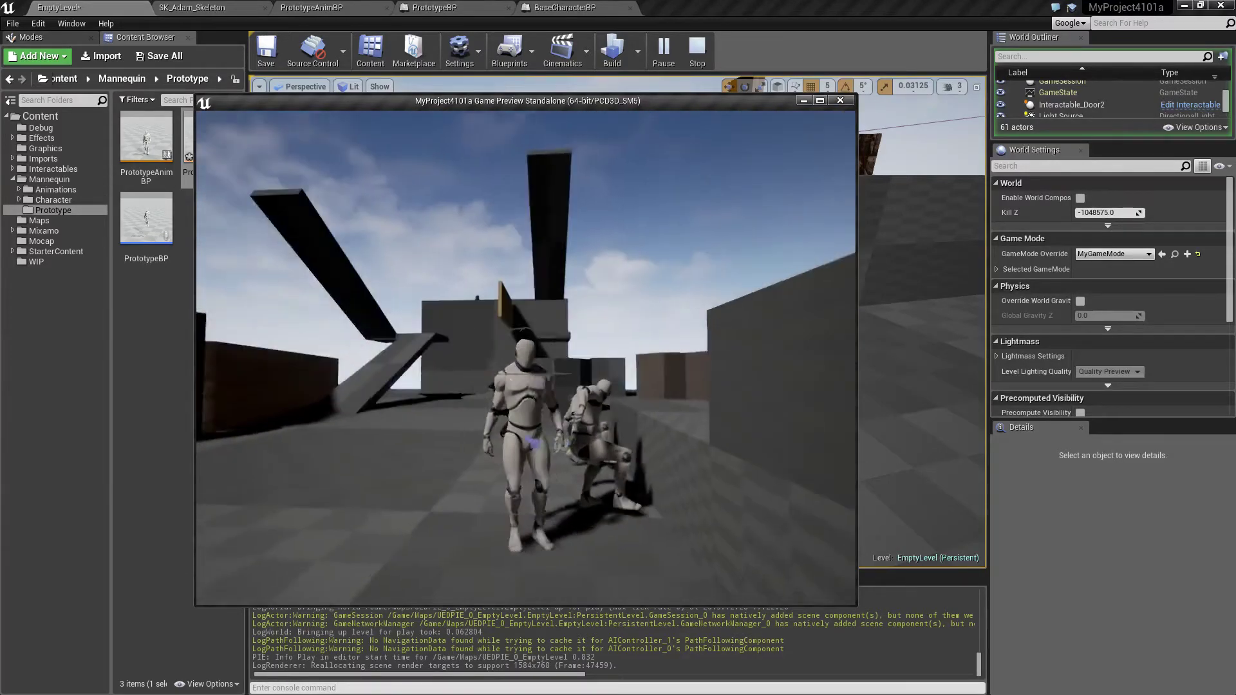
{"action": "key", "text": "w"}
{"action": "key", "text": "a"}
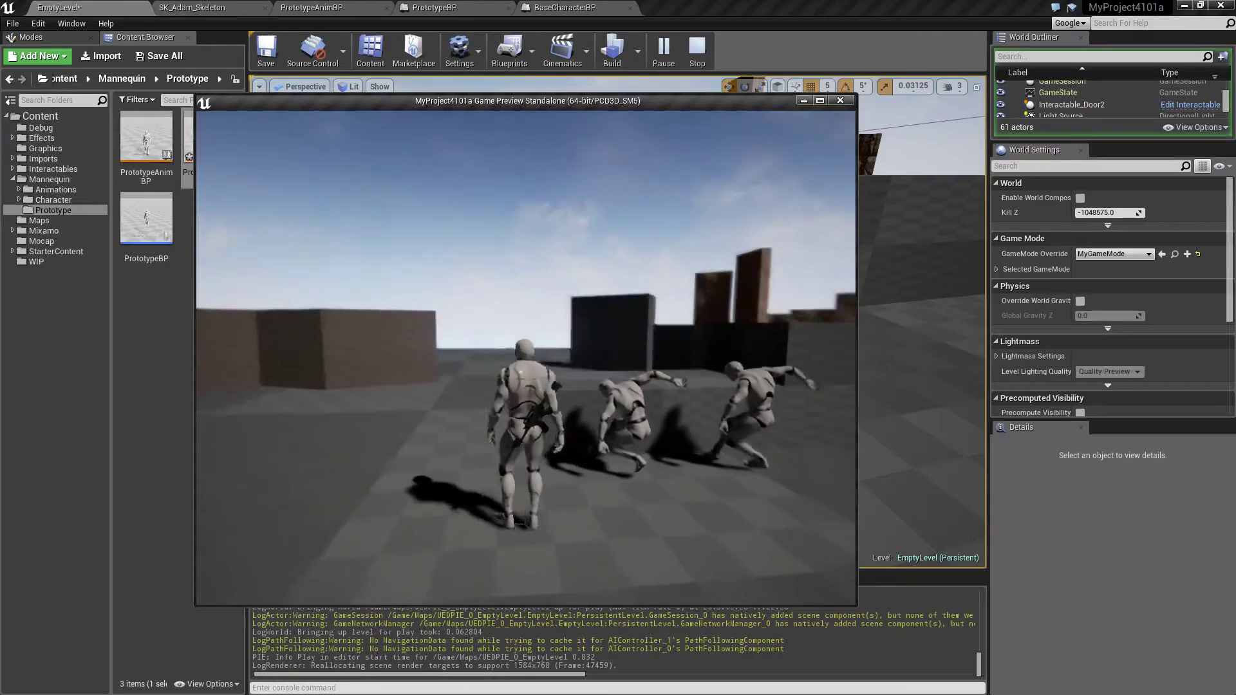
{"action": "key", "text": "shift+F1"}
Step: End the preview and rotate PrototypeBP and PrototypeBP2 about their yaw axis to about -190°
{"action": "key", "text": "Escape"}
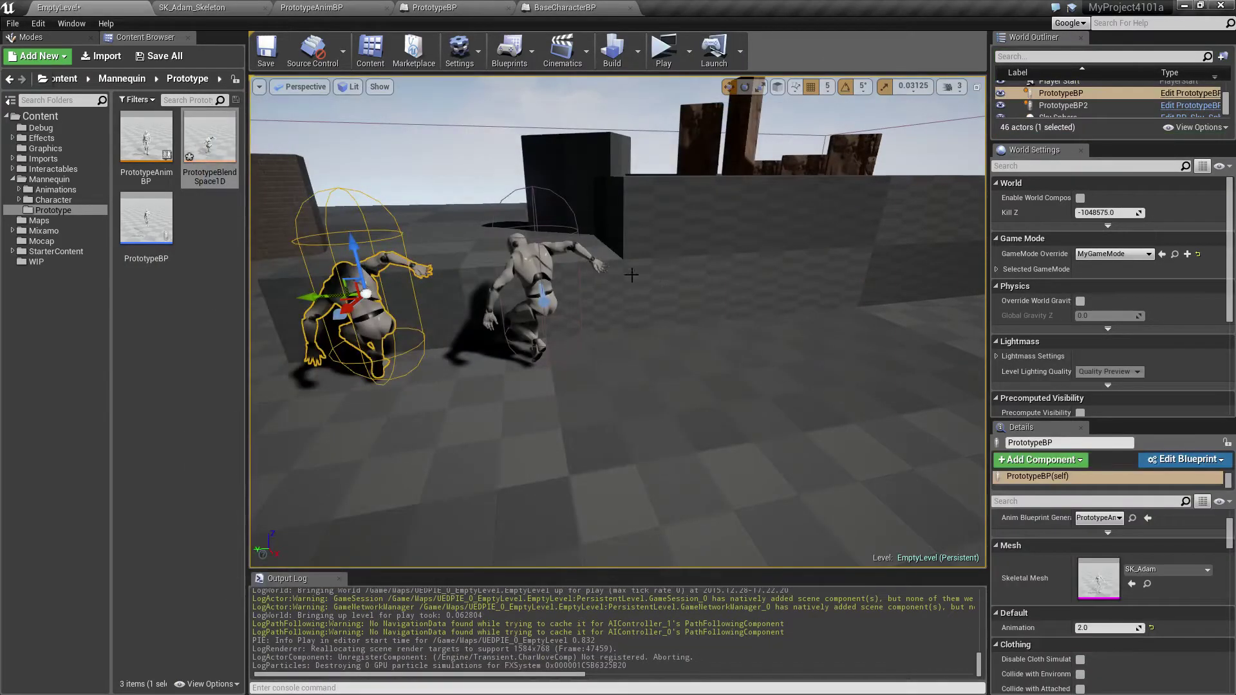
{"action": "left_click", "coordinate": [361, 297]}
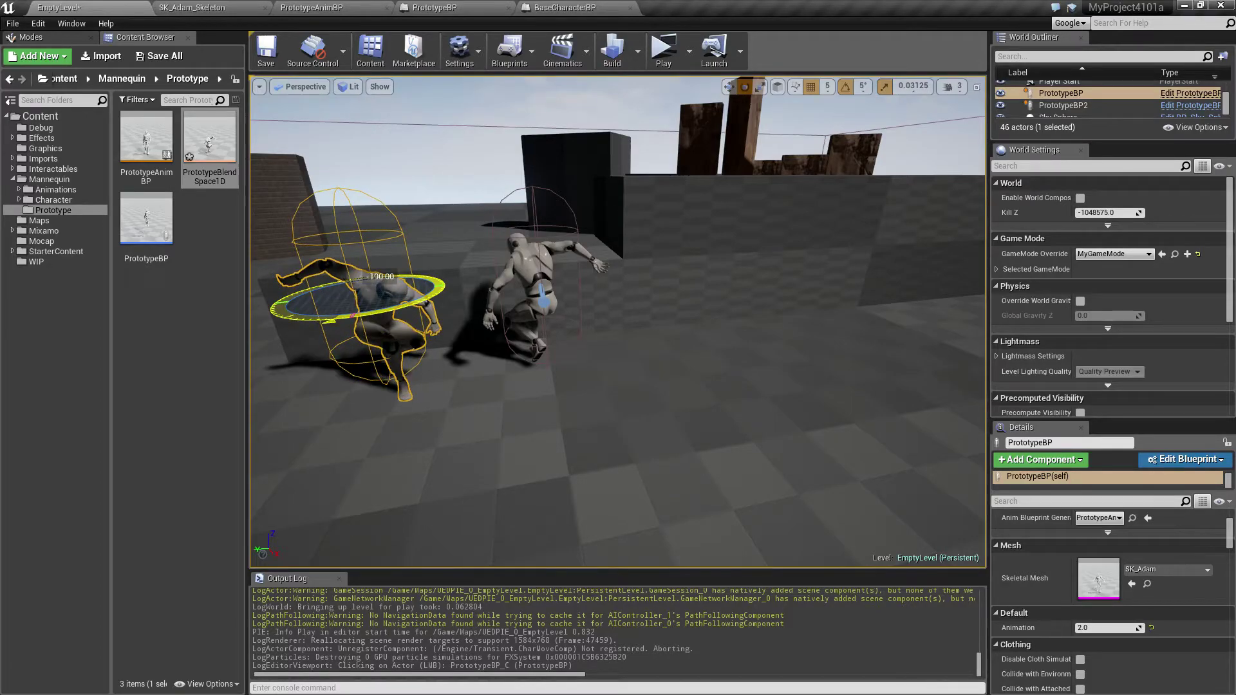
{"action": "left_click_drag", "start_coordinate": [329, 313], "coordinate": [335, 314]}
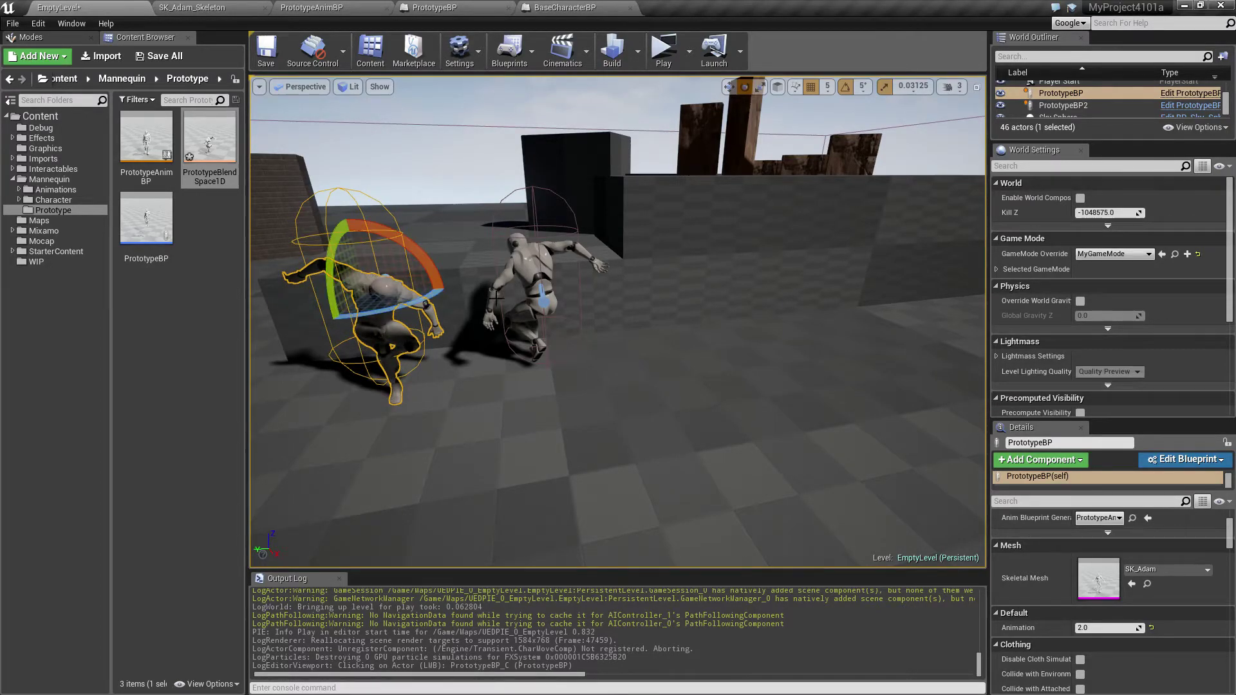
{"action": "left_click", "coordinate": [526, 297]}
{"action": "left_click", "coordinate": [533, 249]}
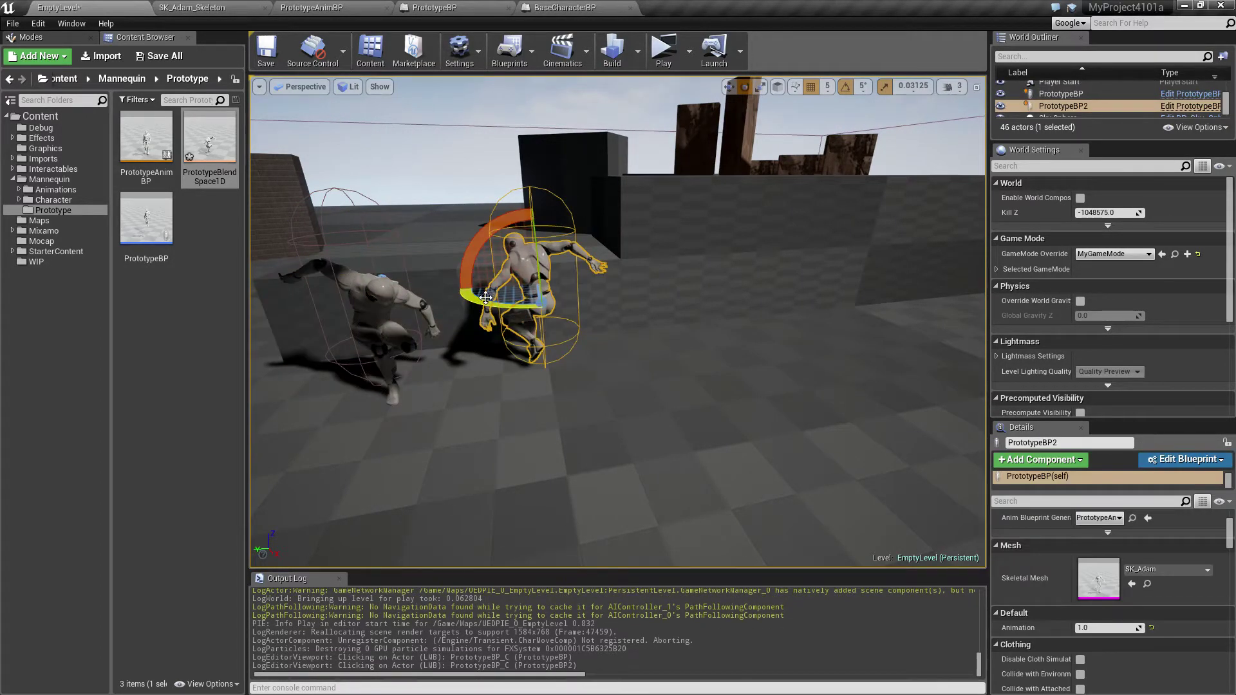
{"action": "left_click_drag", "start_coordinate": [486, 297], "coordinate": [486, 297]}
Step: Frame the turned mannequins from above, select PrototypeBP, and relaunch the game preview
{"action": "key", "text": "f"}
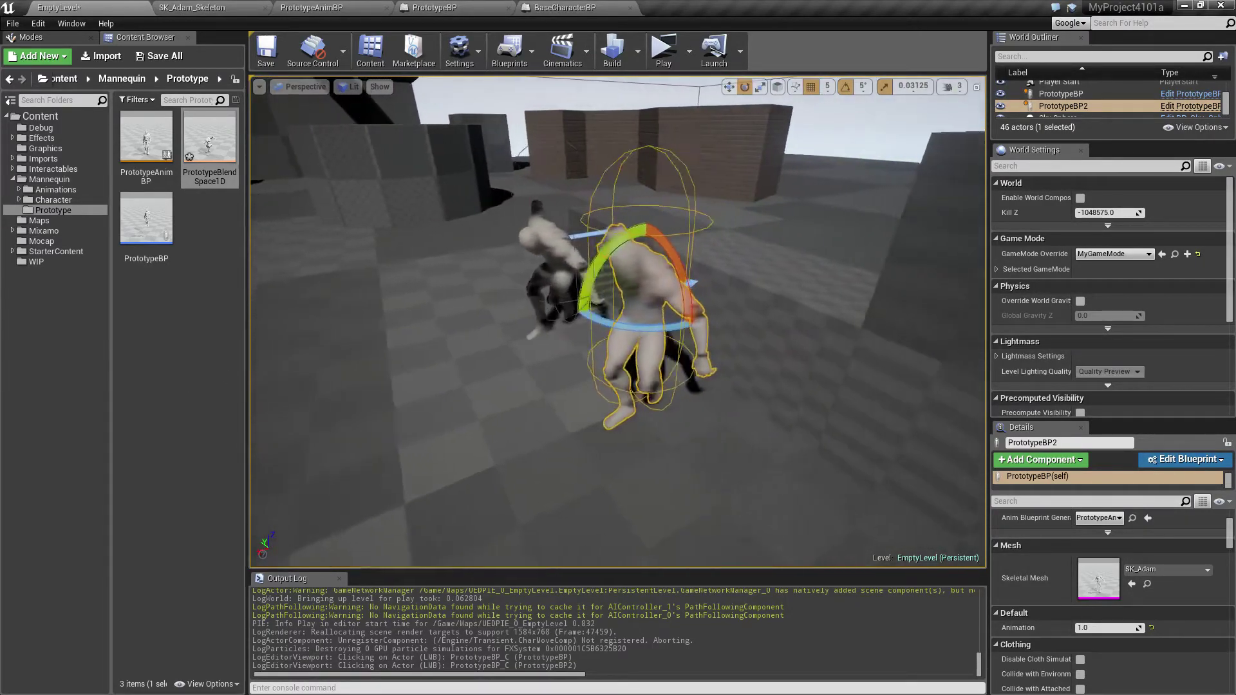
{"action": "right_click_drag", "start_coordinate": [486, 297], "coordinate": [486, 297]}
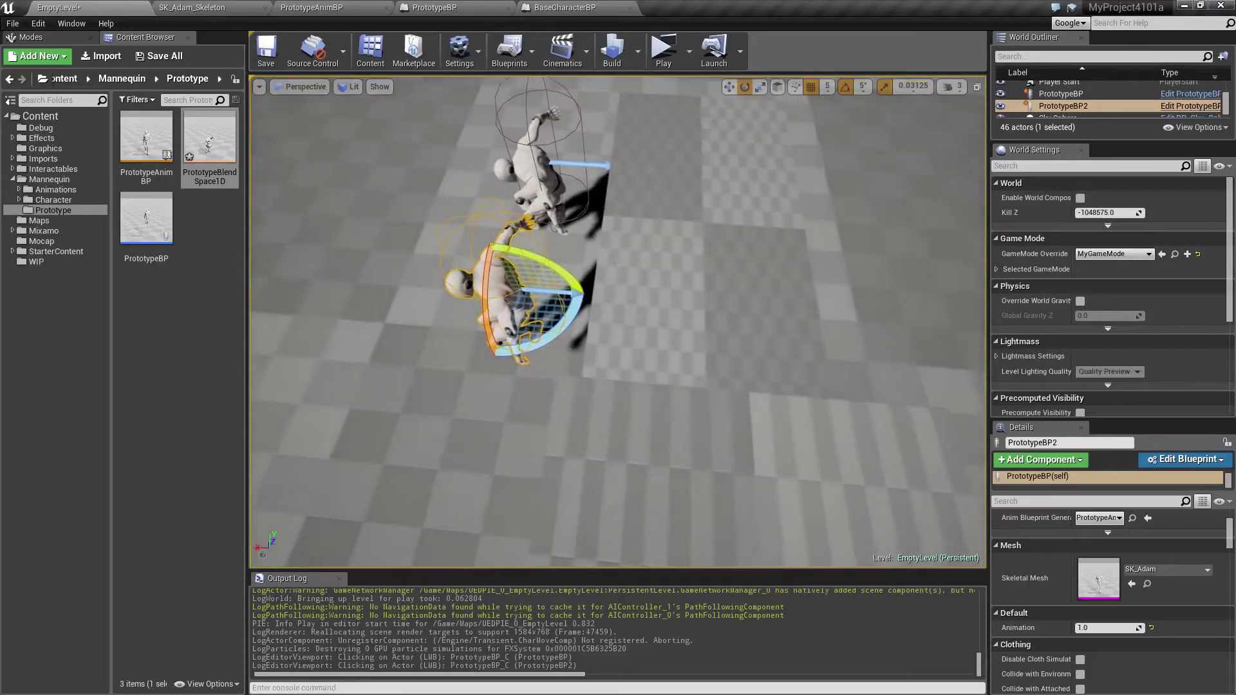
{"action": "right_click_drag", "start_coordinate": [567, 399], "coordinate": [400, 320]}
{"action": "key", "text": "r"}
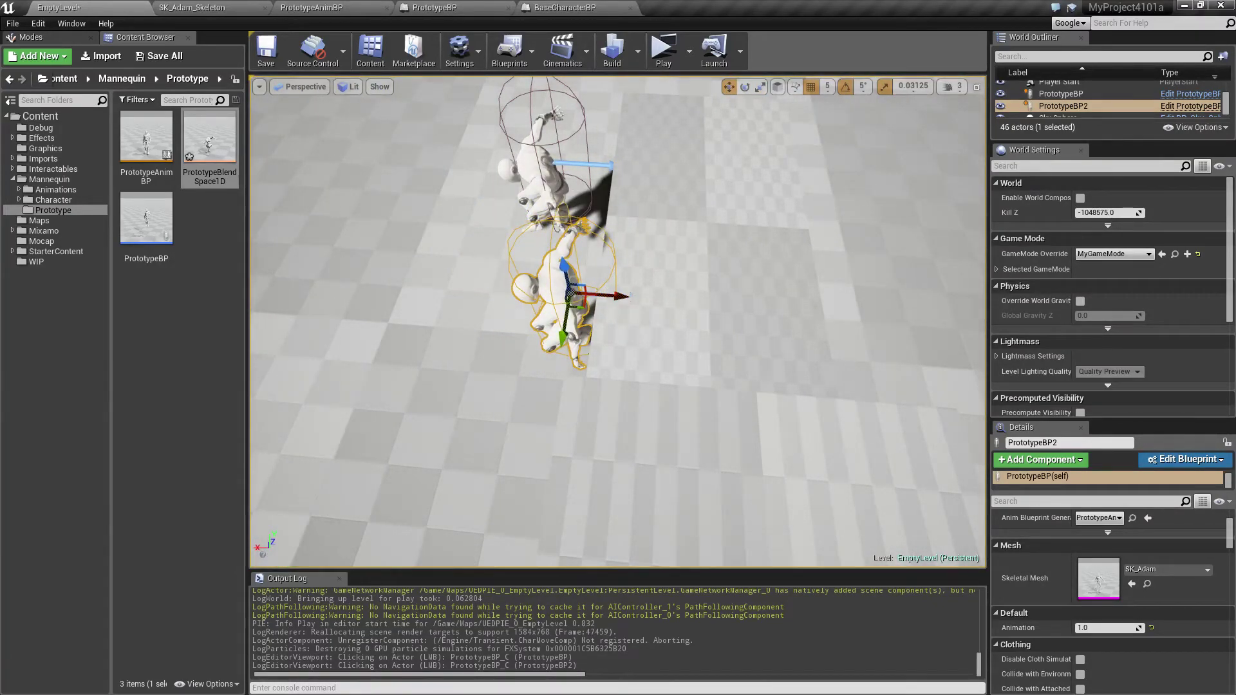
{"action": "left_click", "coordinate": [610, 164]}
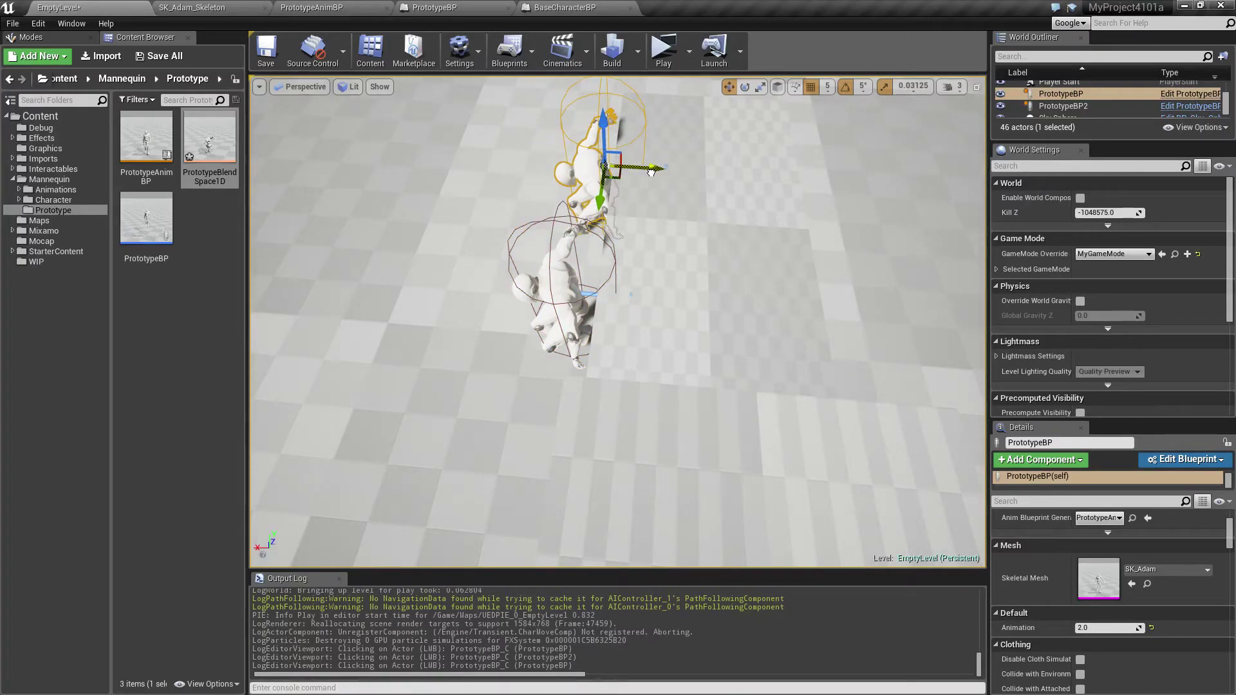
{"action": "left_click", "coordinate": [663, 49]}
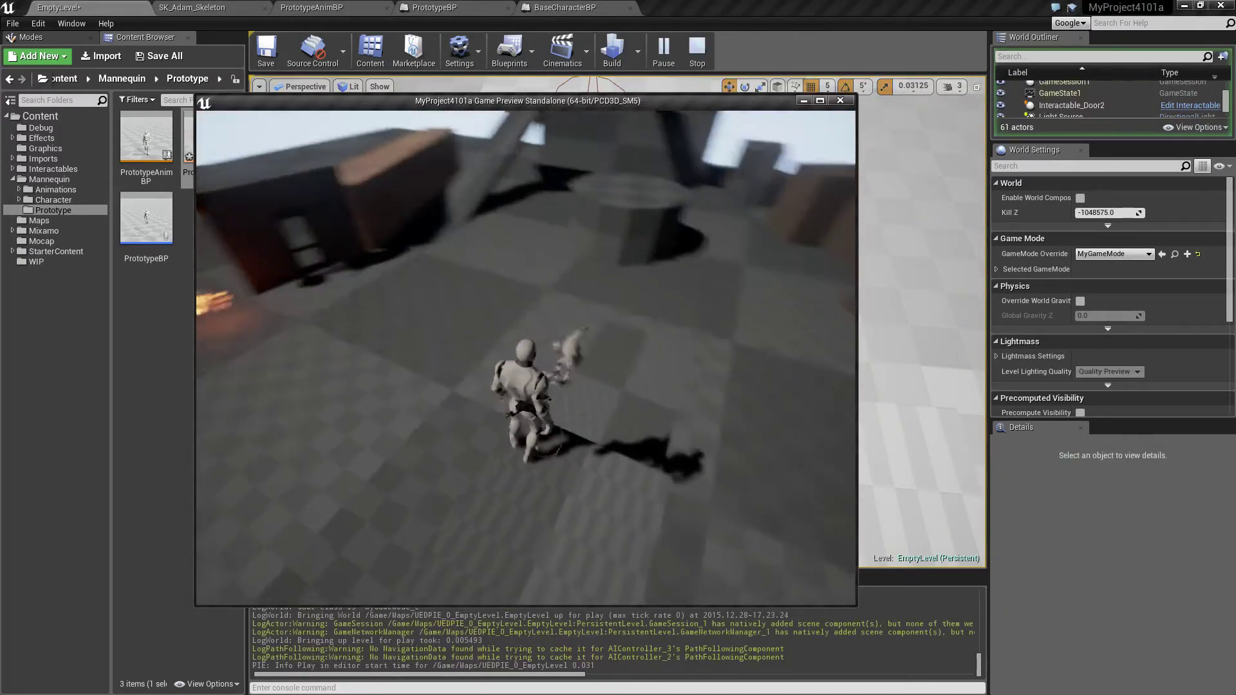
Step: Run the character past and around the re-posed mannequins, then end the preview with Esc
{"action": "key", "text": "w"}
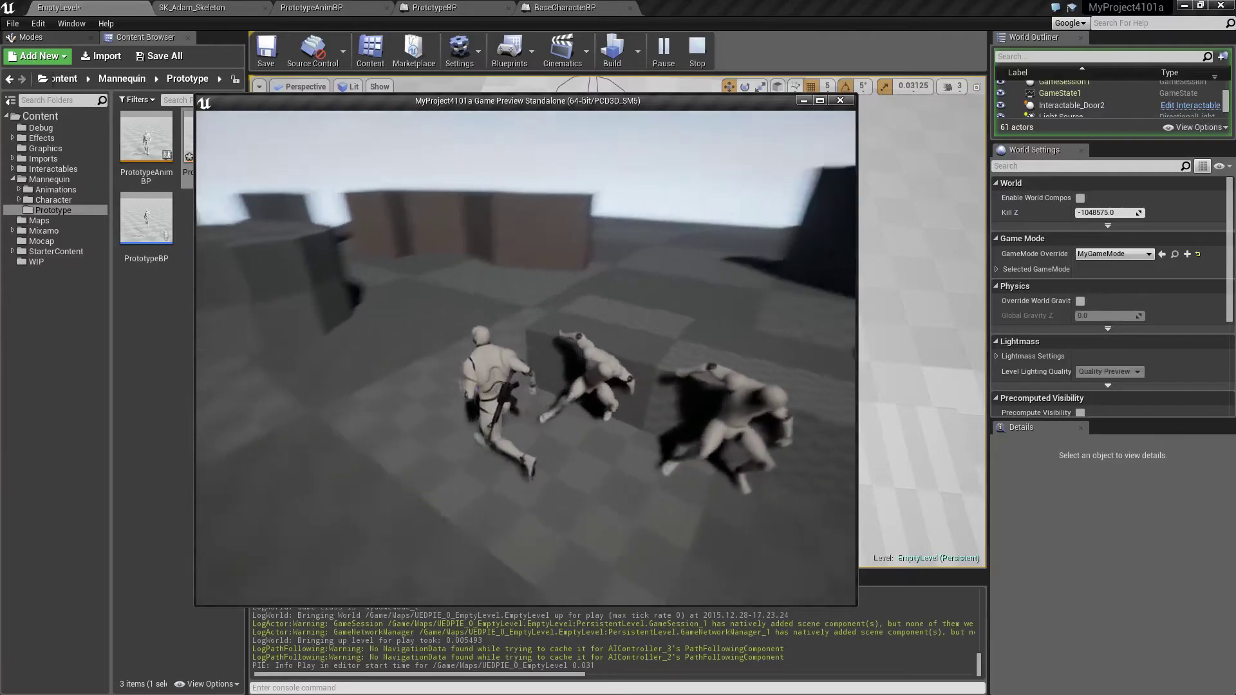
{"action": "key", "text": "a"}
{"action": "key", "text": "s"}
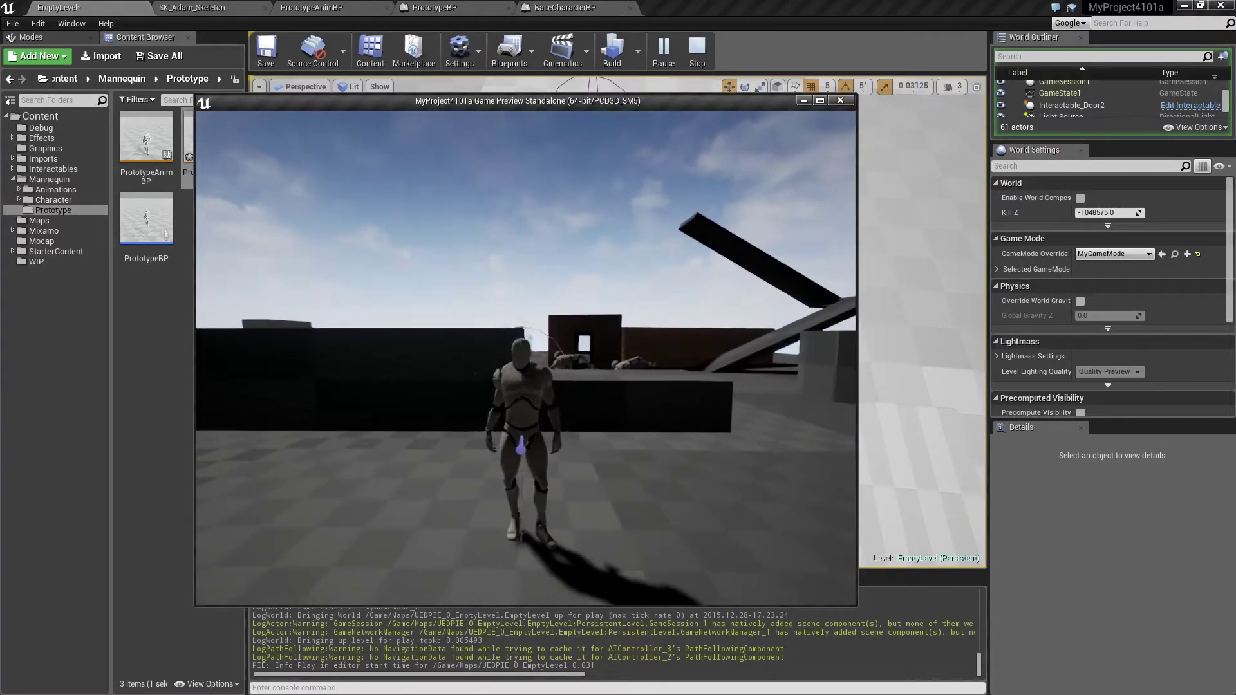
{"action": "key", "text": "a"}
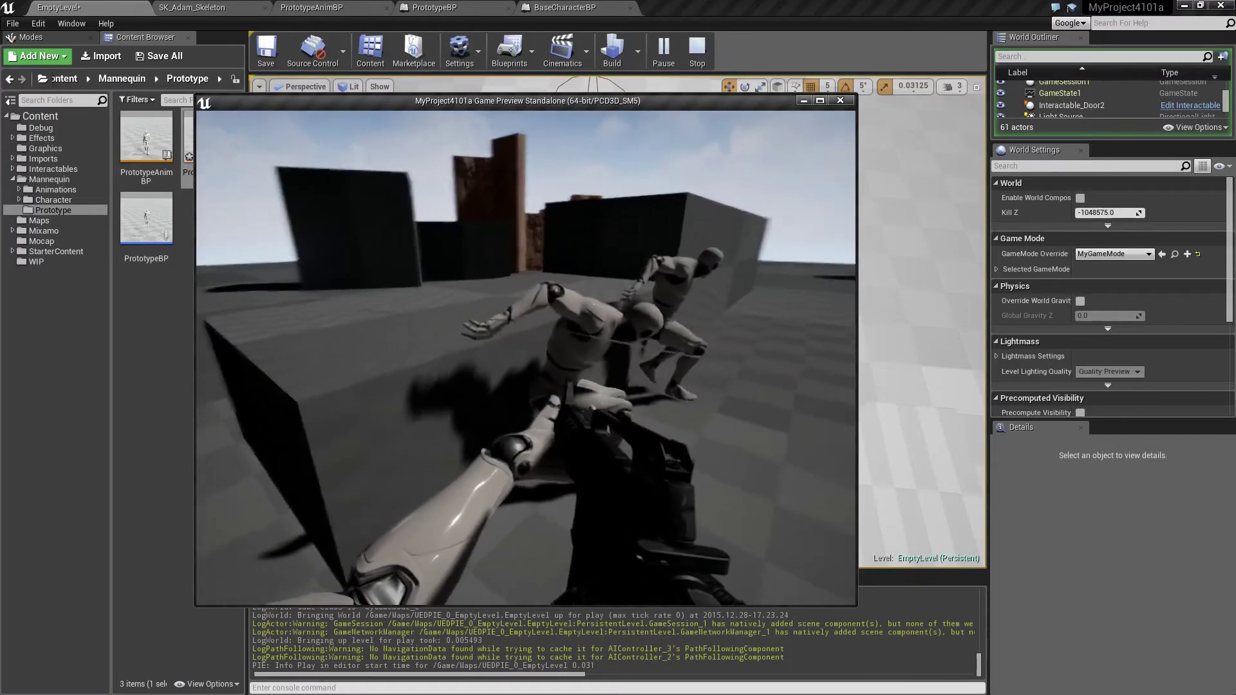
{"action": "key", "text": "Escape"}
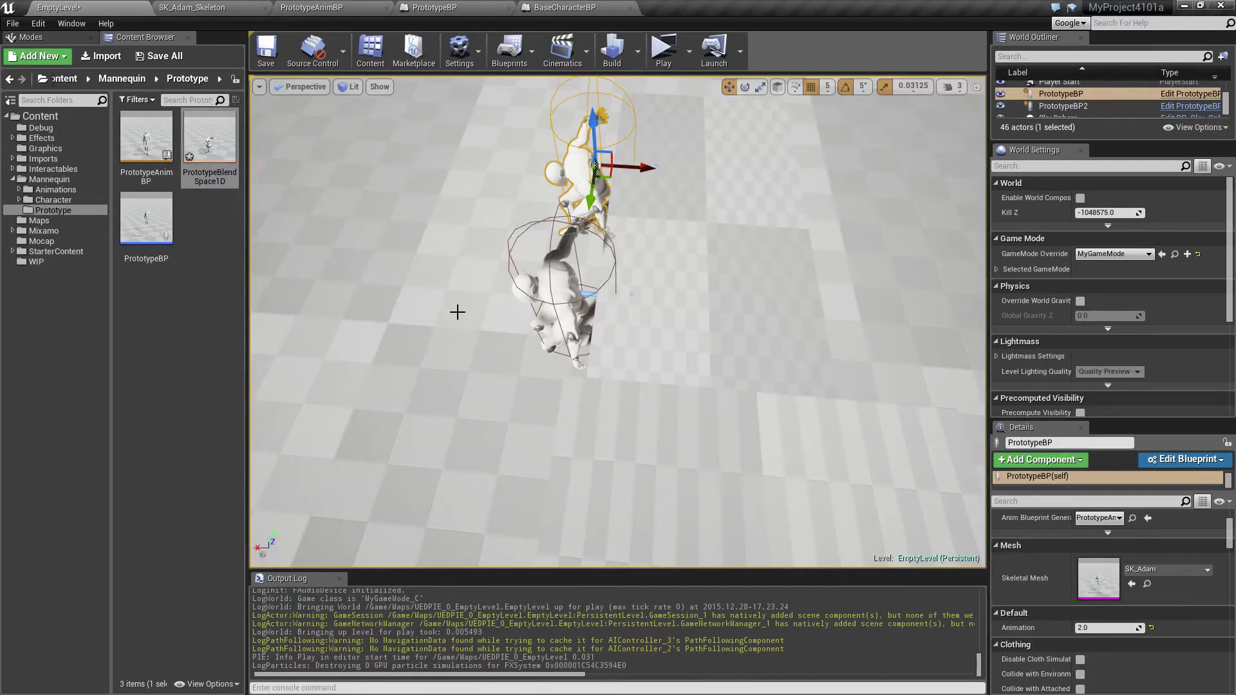
{"action": "right_click_drag", "start_coordinate": [457, 312], "coordinate": [290, 290]}
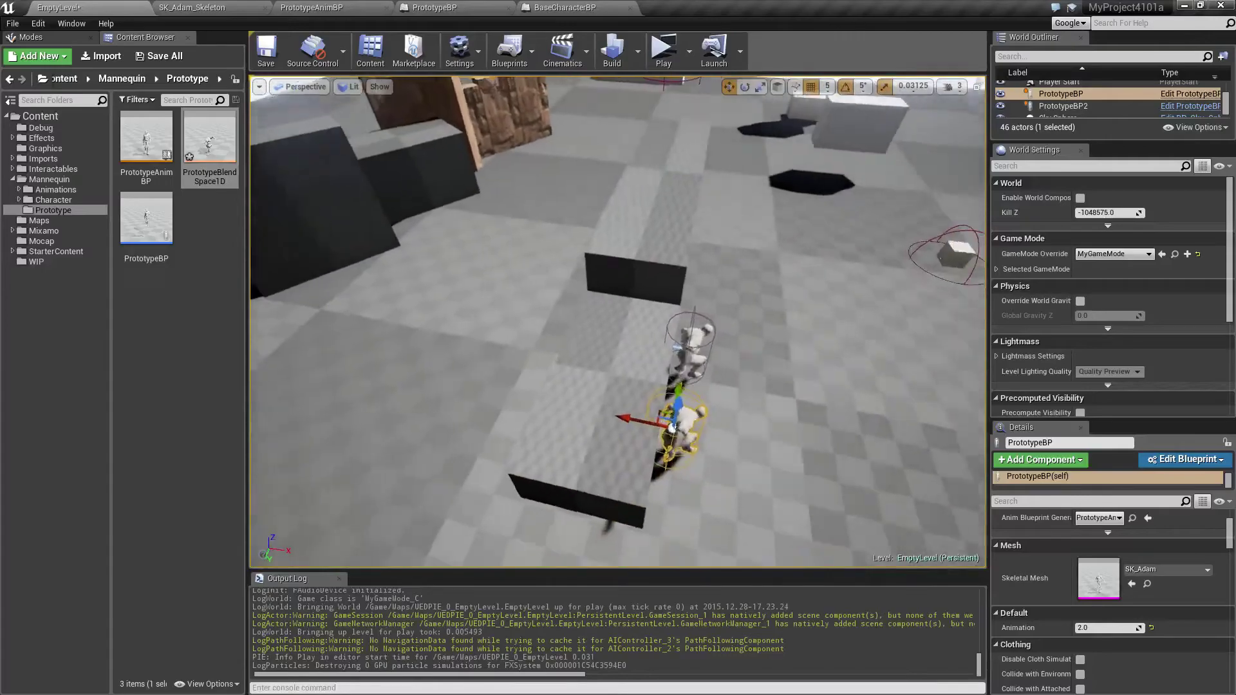
{"action": "right_click_drag", "start_coordinate": [592, 265], "coordinate": [599, 209]}
{"action": "left_click", "coordinate": [604, 323]}
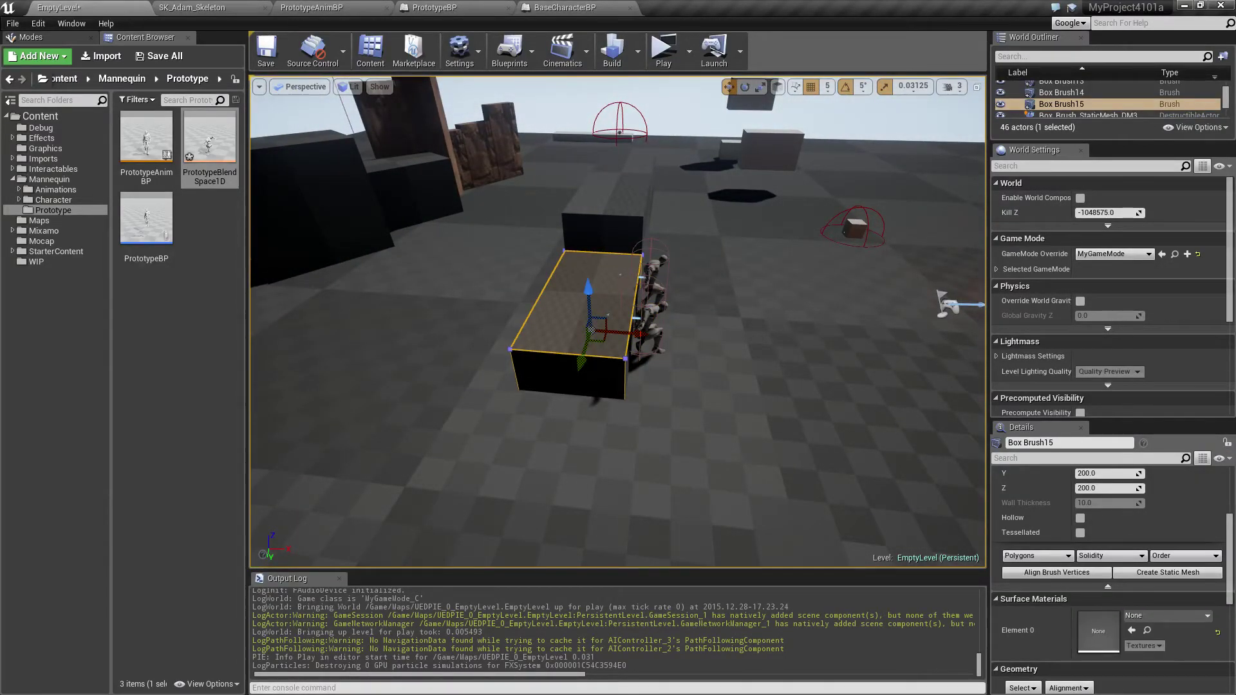
{"action": "mouse_move", "coordinate": [604, 323]}
{"action": "right_mouse_down"}
{"action": "mouse_move", "coordinate": [740, 322]}
{"action": "mouse_move", "coordinate": [618, 277]}
{"action": "mouse_move", "coordinate": [457, 287]}
{"action": "right_mouse_up"}
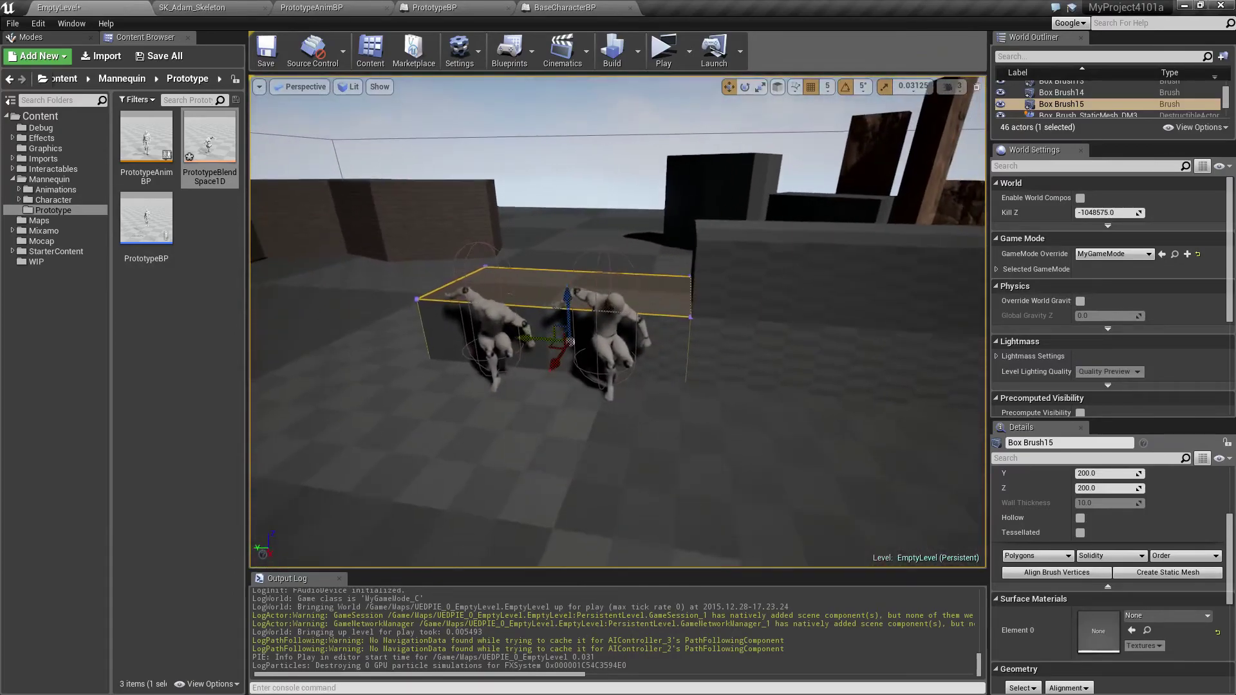
{"action": "right_click_drag", "start_coordinate": [605, 438], "coordinate": [587, 431]}
{"action": "key", "text": "s"}
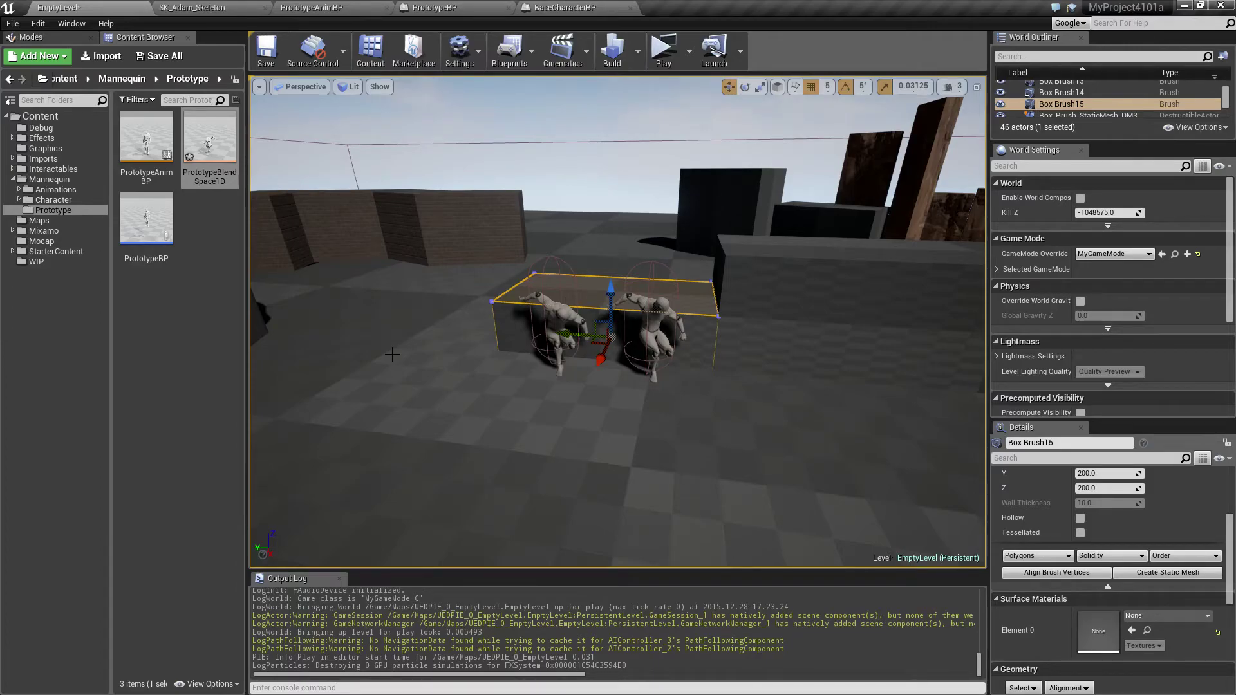
{"action": "left_click", "coordinate": [200, 225]}
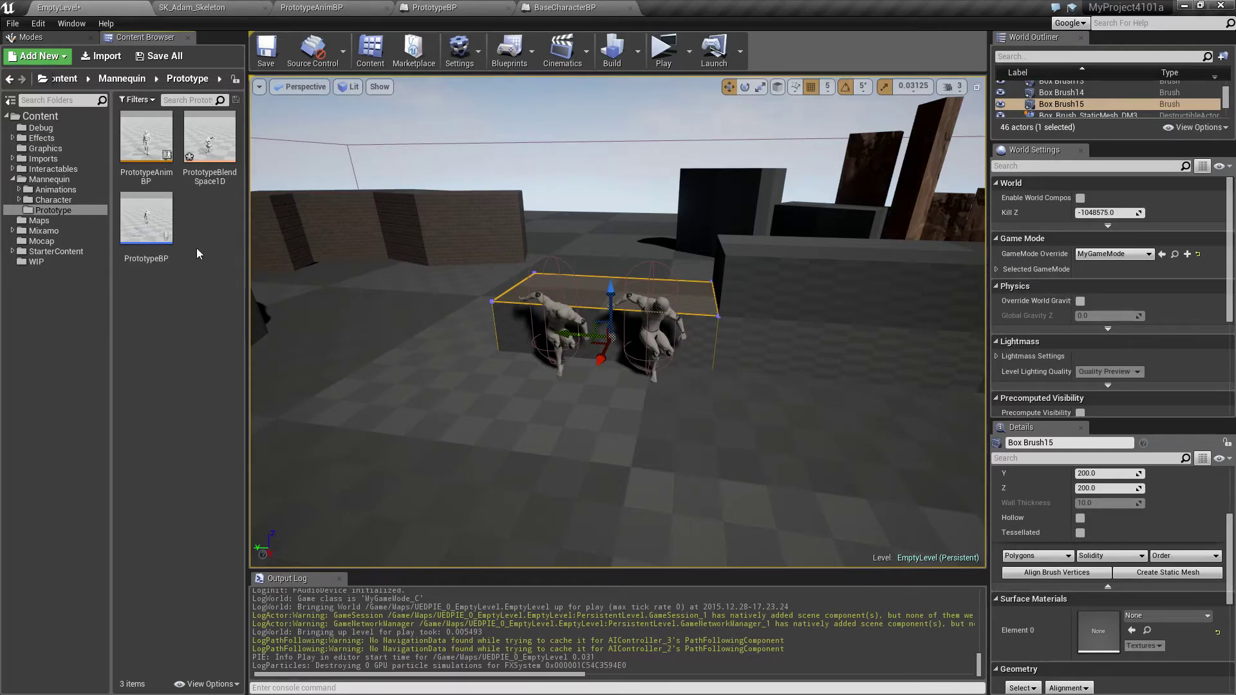
Step: From PrototypeBP's Mesh Element 0, browse to M_UE4Man_Body in Character Materials and open it
{"action": "double_click", "coordinate": [147, 219]}
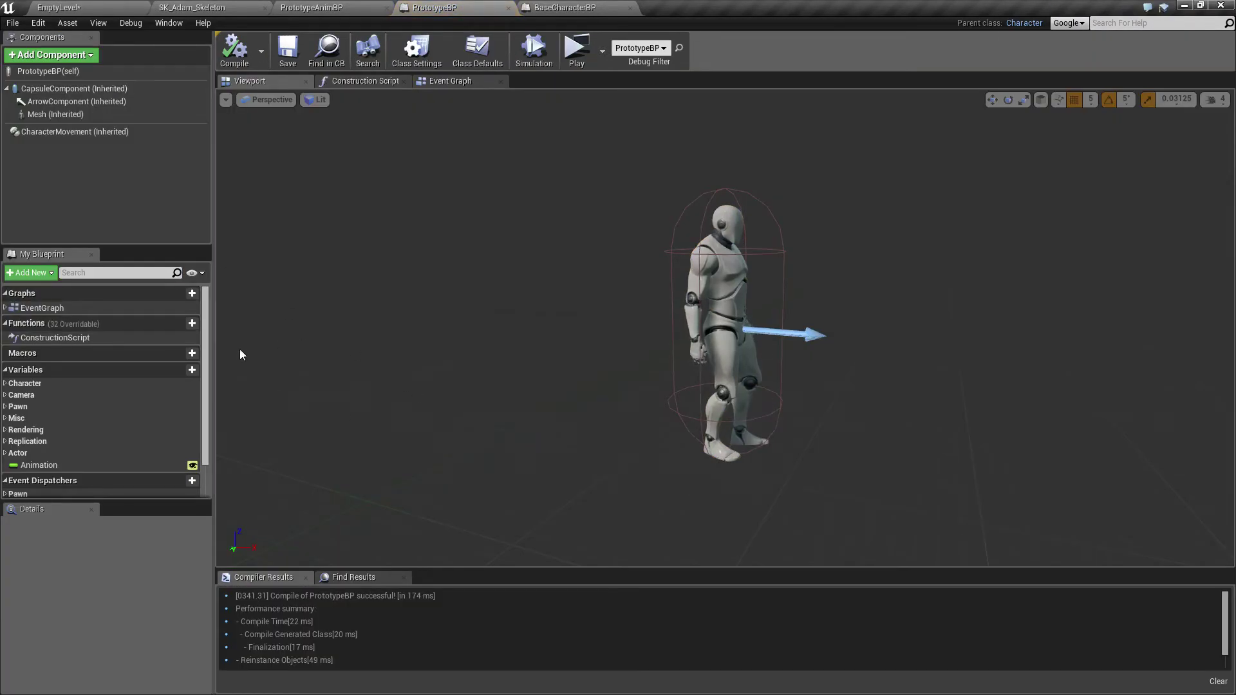
{"action": "left_click", "coordinate": [56, 115]}
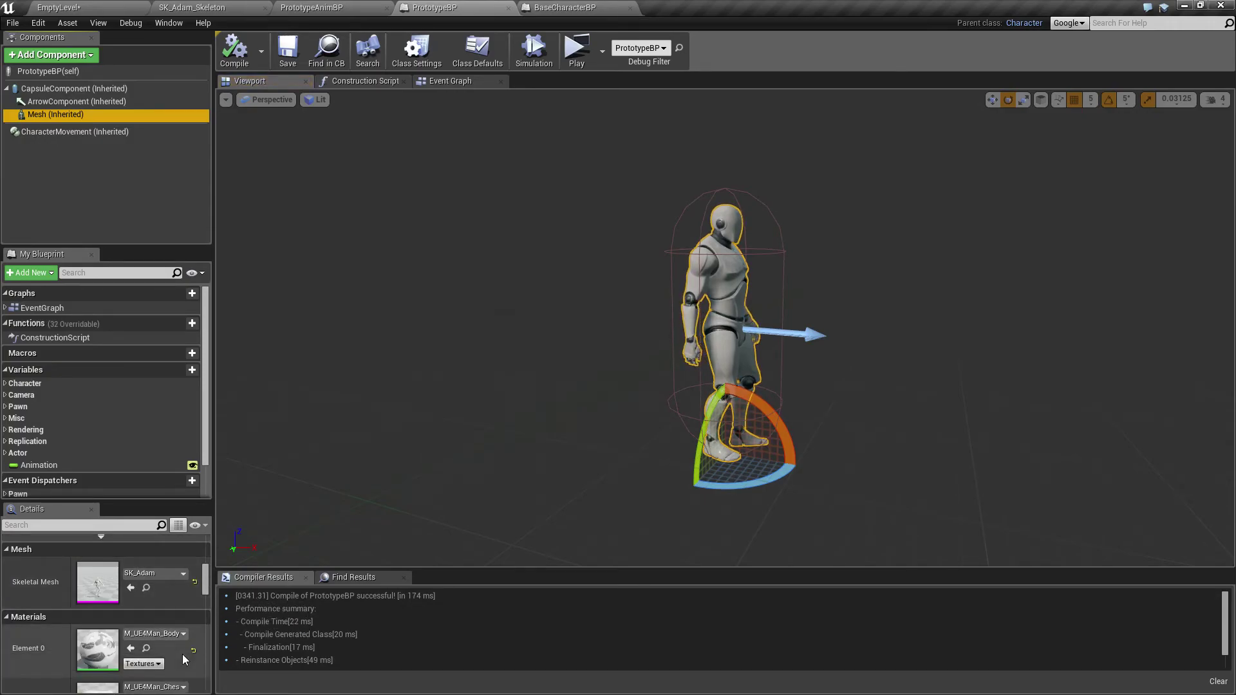
{"action": "scroll", "coordinate": [154, 605], "scroll_direction": "down", "scroll_amount": 1}
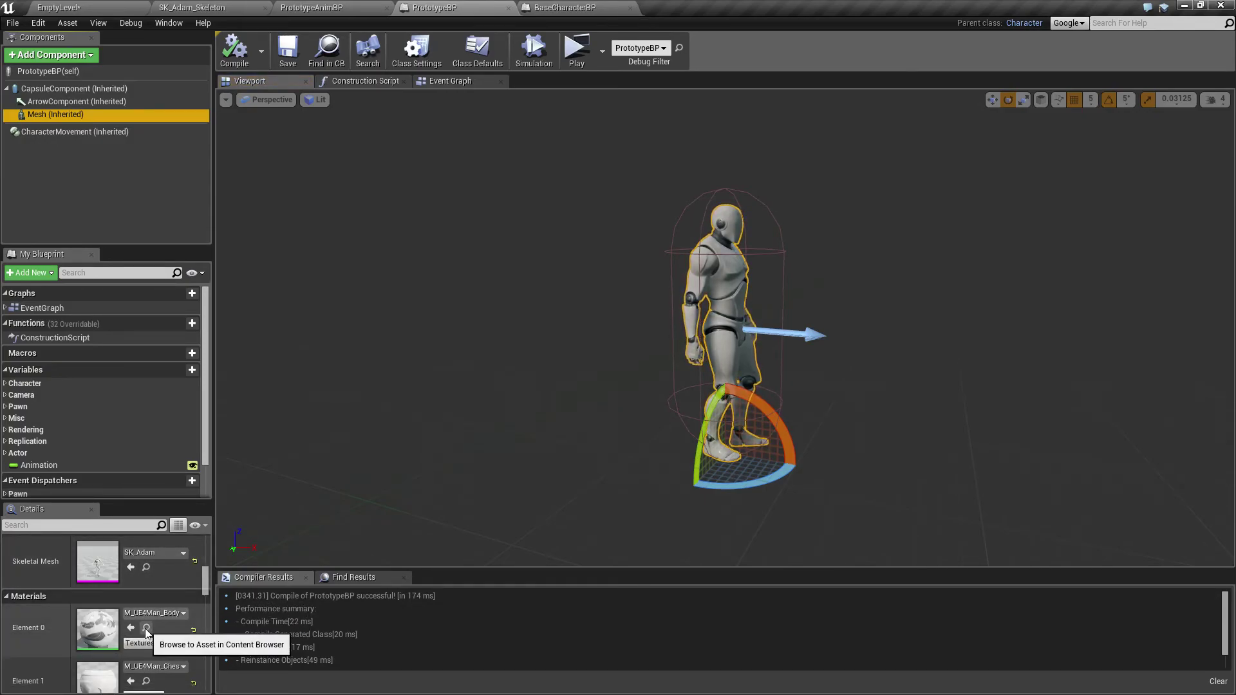
{"action": "left_click", "coordinate": [146, 629]}
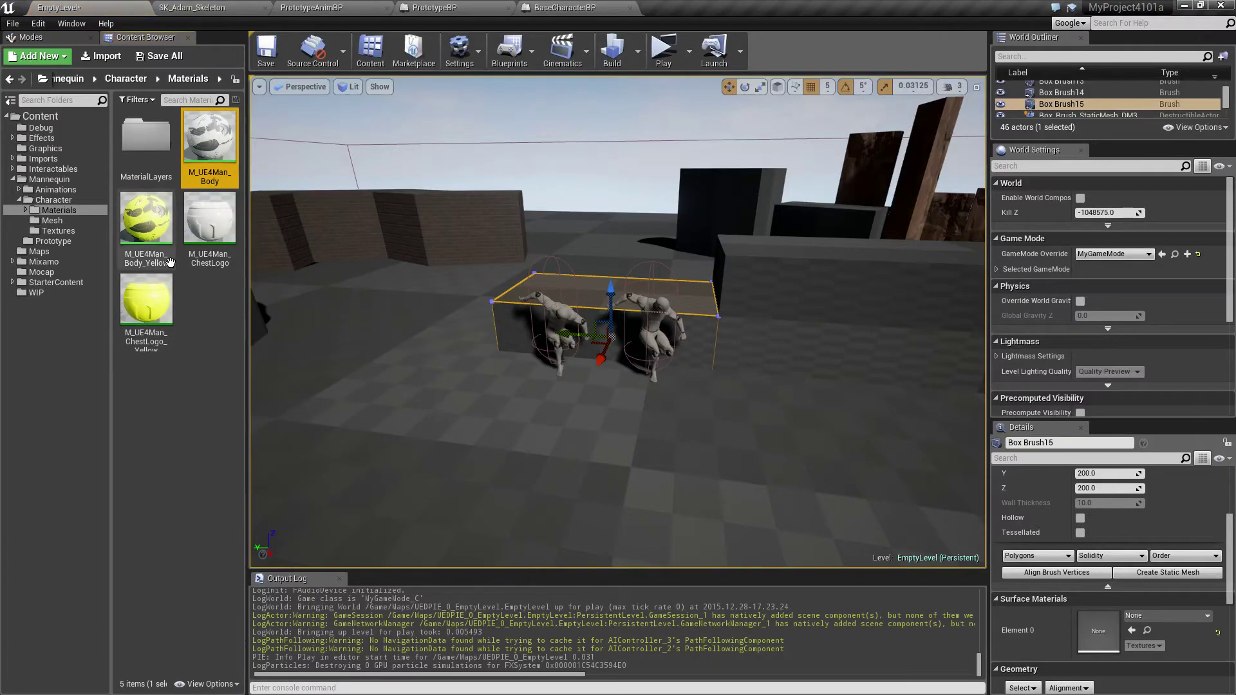
{"action": "left_click", "coordinate": [201, 302]}
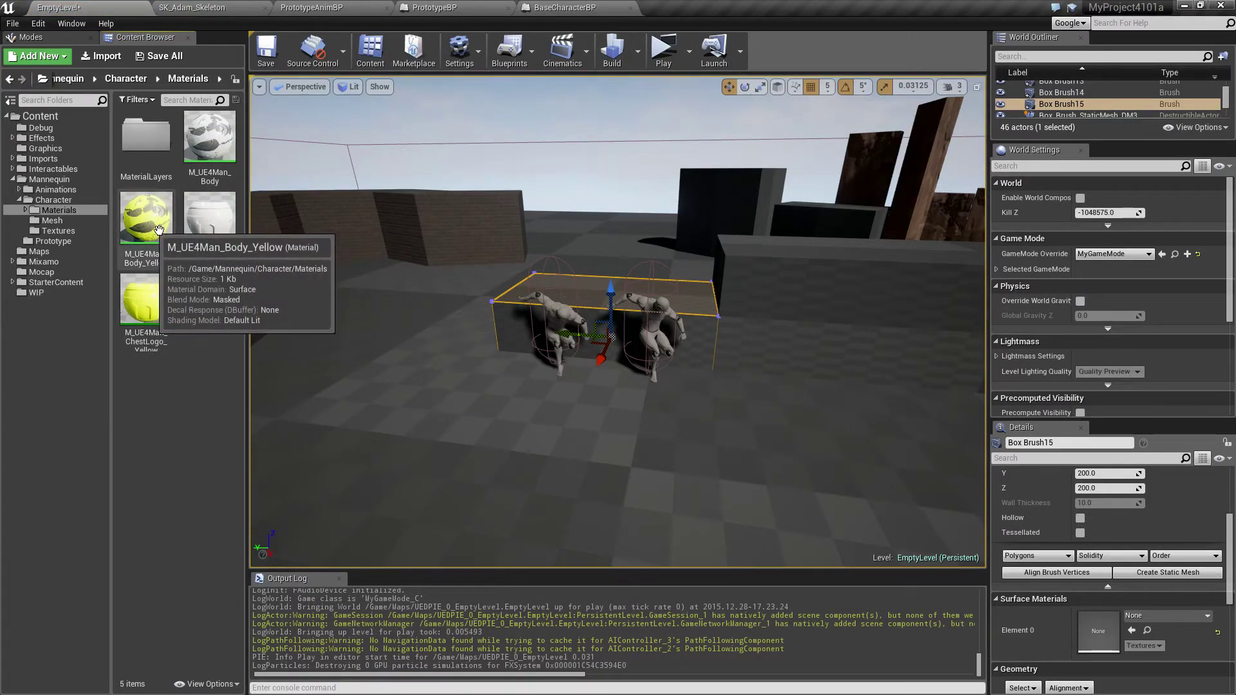
{"action": "left_click", "coordinate": [213, 138]}
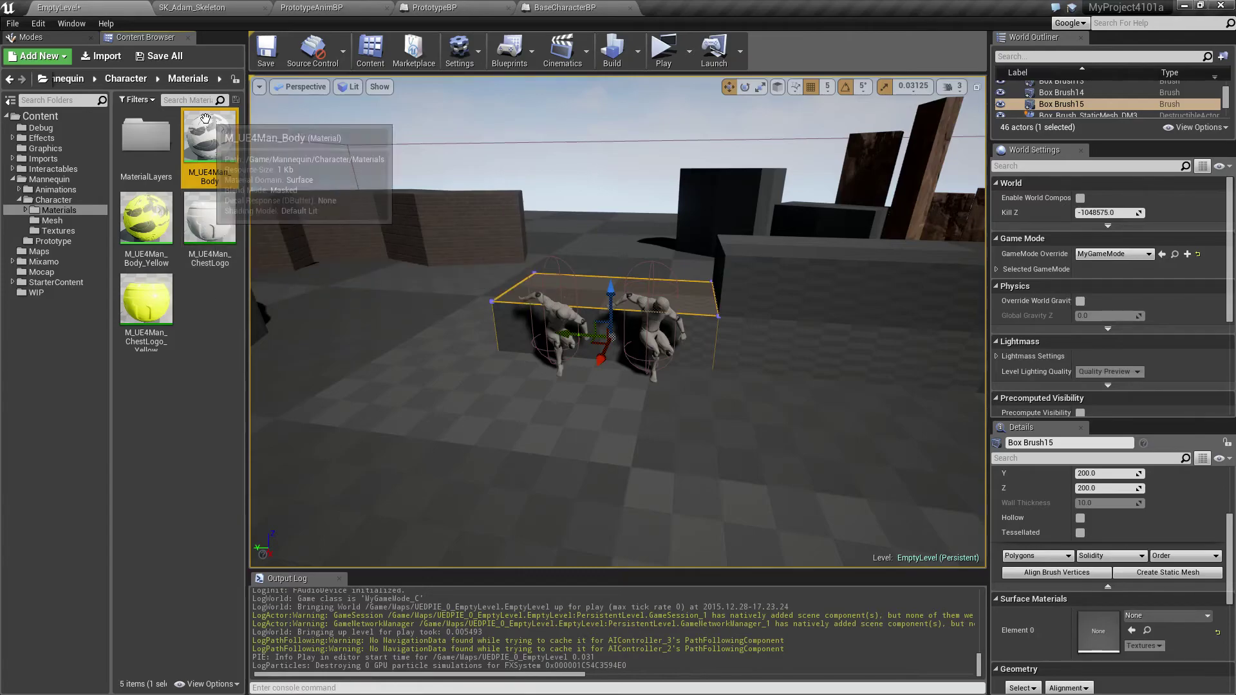
{"action": "double_click", "coordinate": [210, 150]}
{"action": "right_click_drag", "start_coordinate": [539, 308], "coordinate": [1026, 445]}
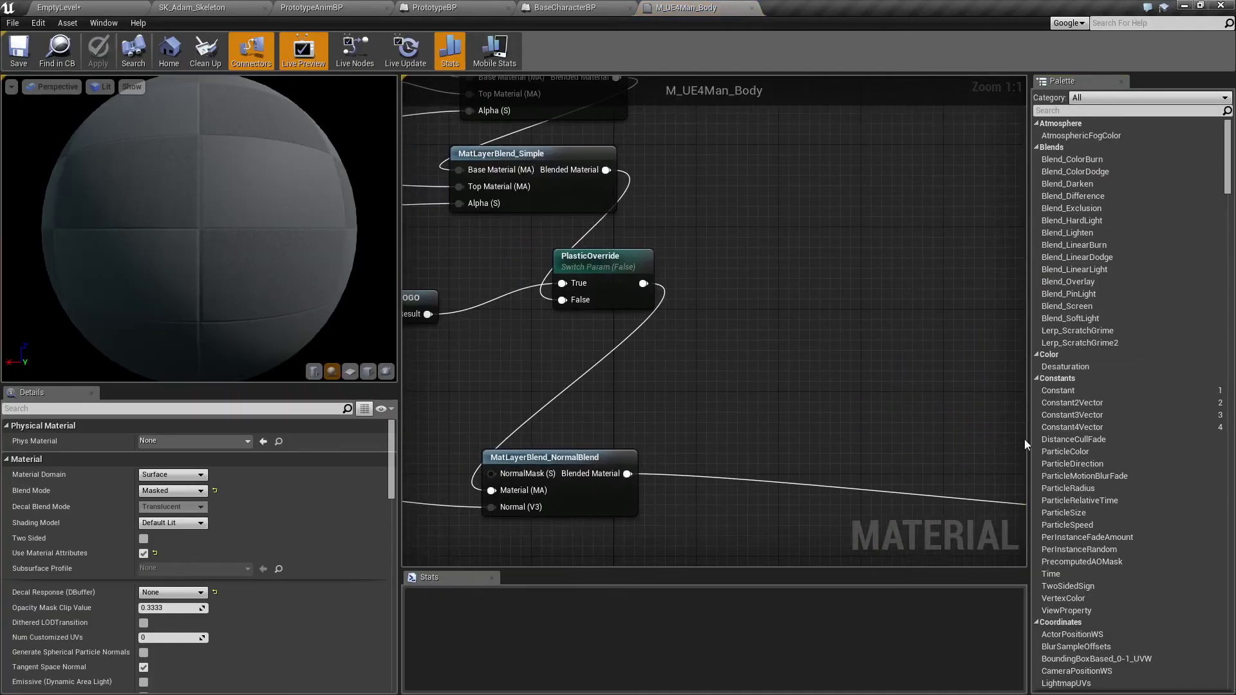
{"action": "right_click_drag", "start_coordinate": [501, 226], "coordinate": [522, 244]}
{"action": "scroll", "coordinate": [597, 251], "scroll_direction": "down", "scroll_amount": 4}
{"action": "scroll", "coordinate": [636, 327], "scroll_direction": "up", "scroll_amount": 4}
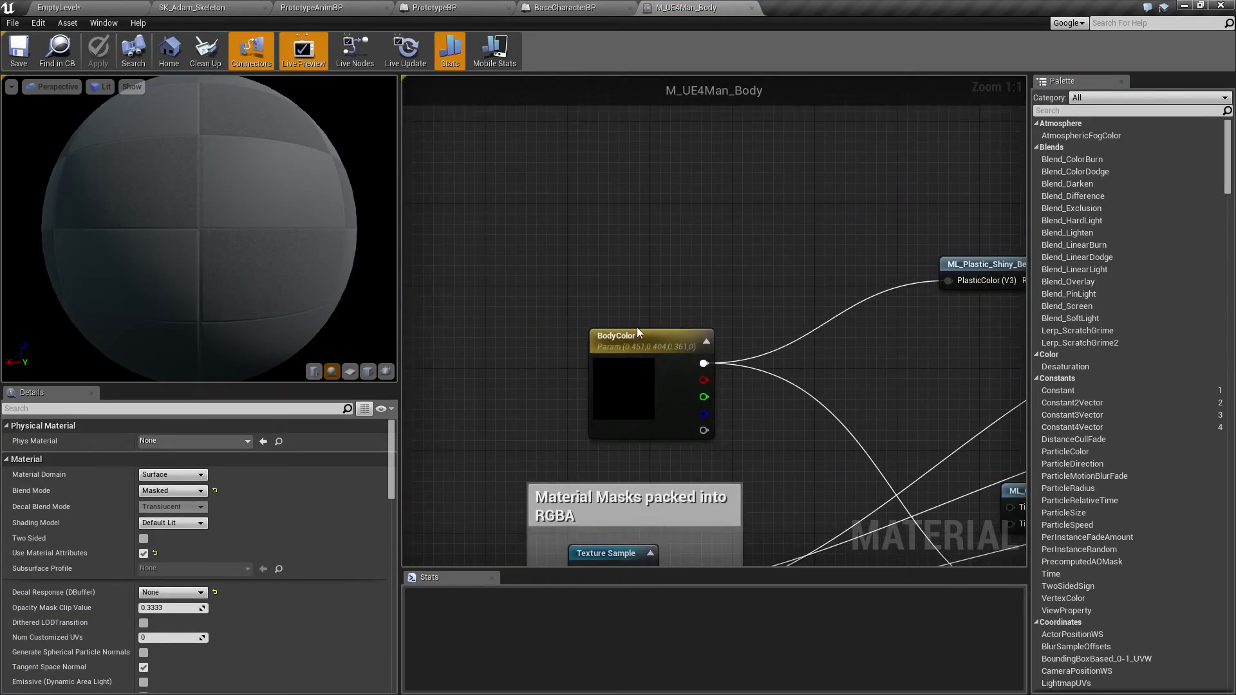
{"action": "left_click", "coordinate": [620, 382]}
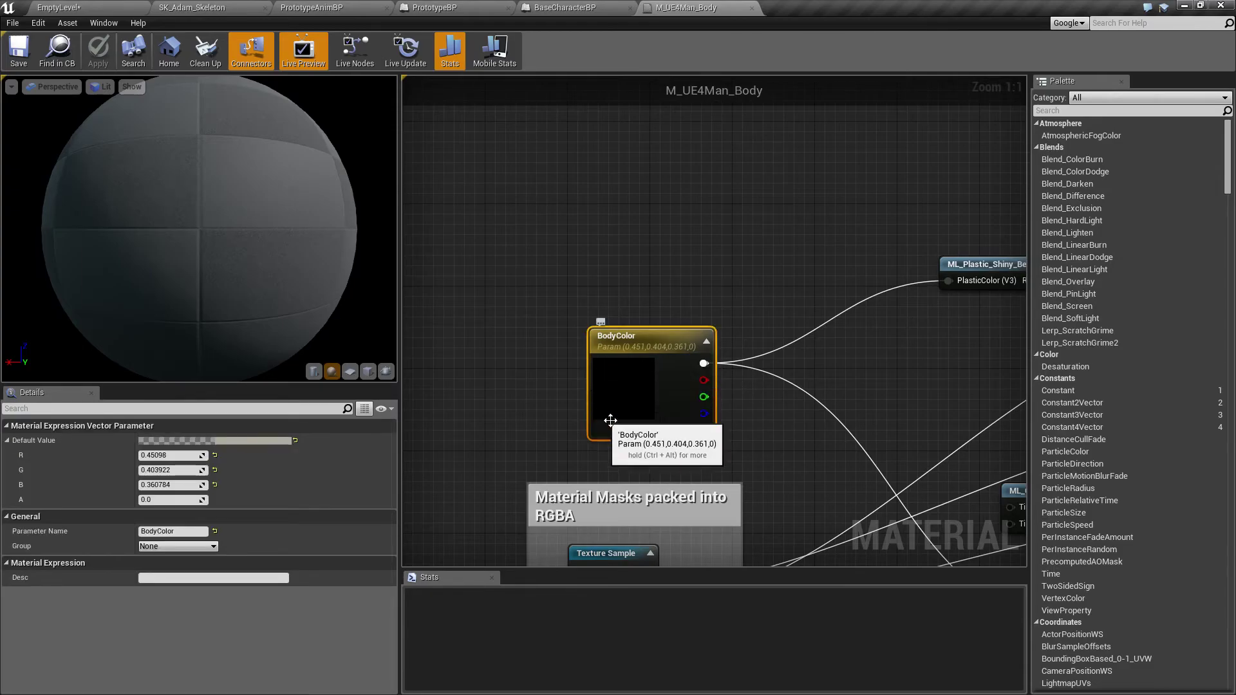
{"action": "double_click", "coordinate": [622, 384]}
{"action": "left_click", "coordinate": [611, 384]}
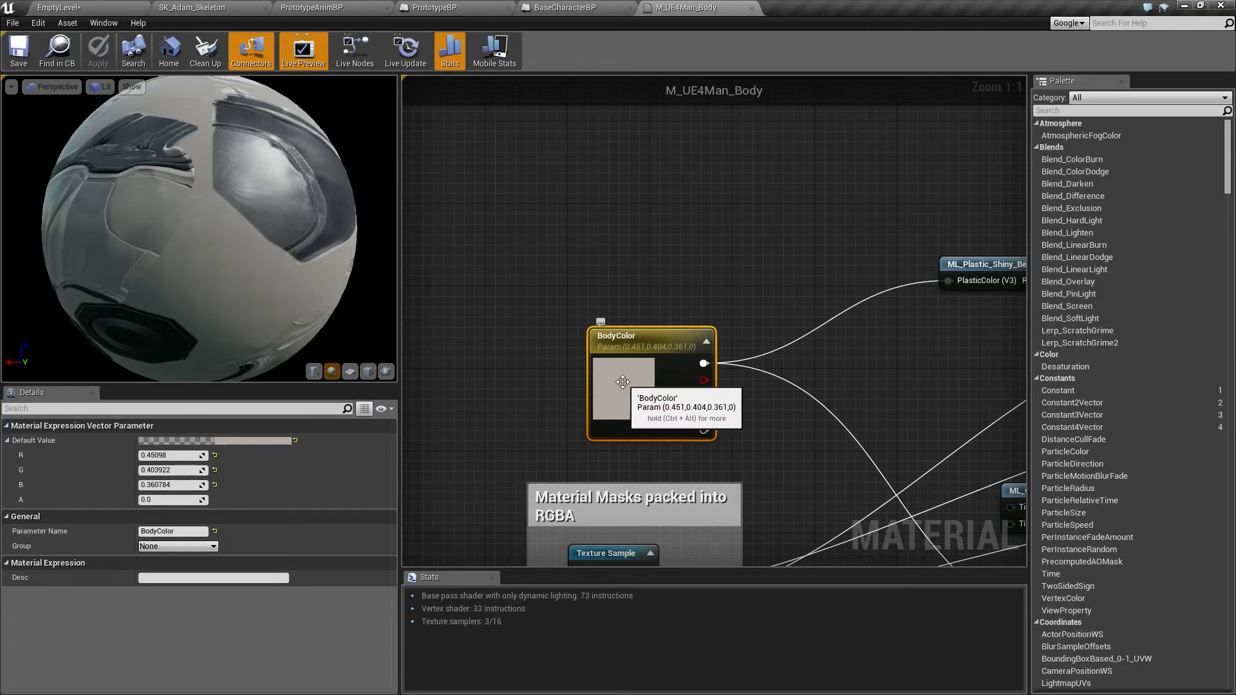
{"action": "double_click", "coordinate": [622, 381]}
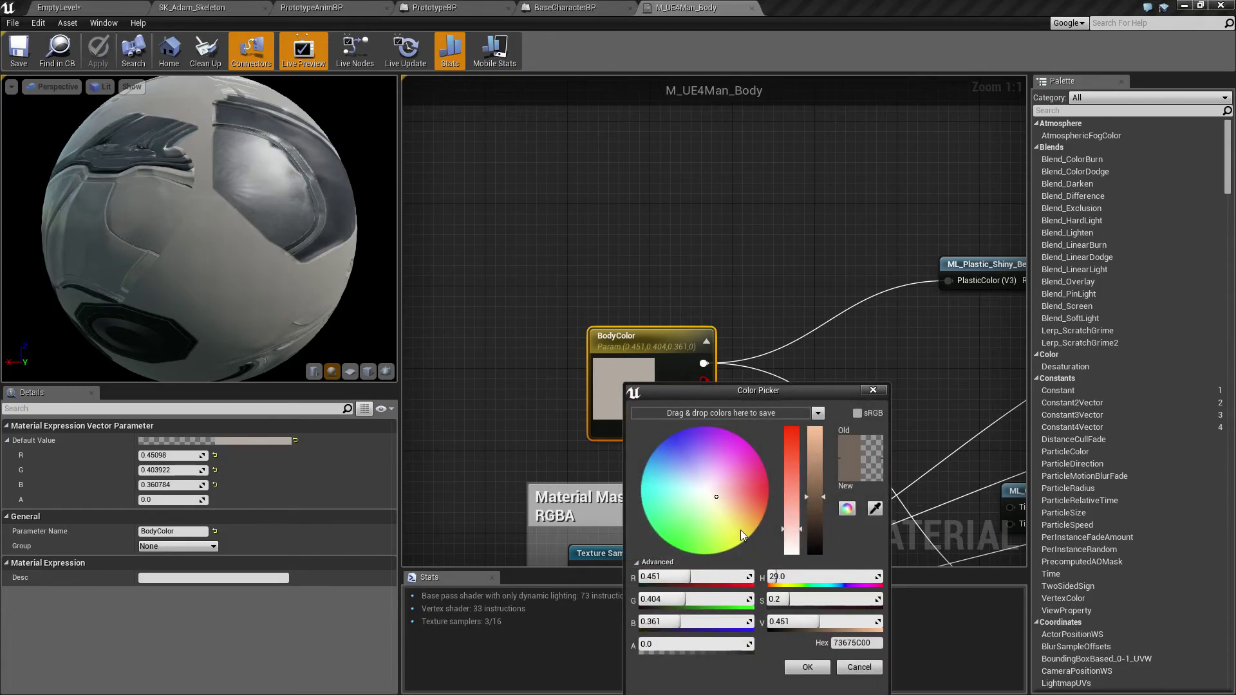
{"action": "left_click_drag", "start_coordinate": [740, 531], "coordinate": [747, 537]}
{"action": "left_click", "coordinate": [810, 430]}
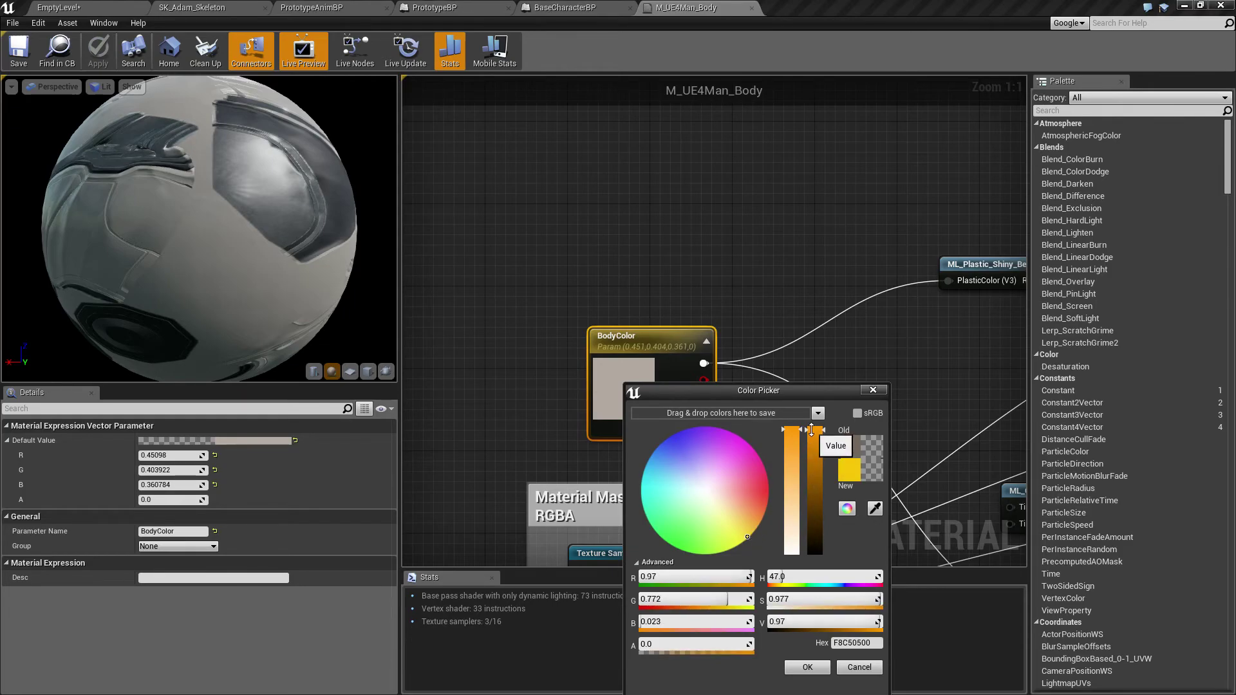
{"action": "left_click", "coordinate": [848, 667]}
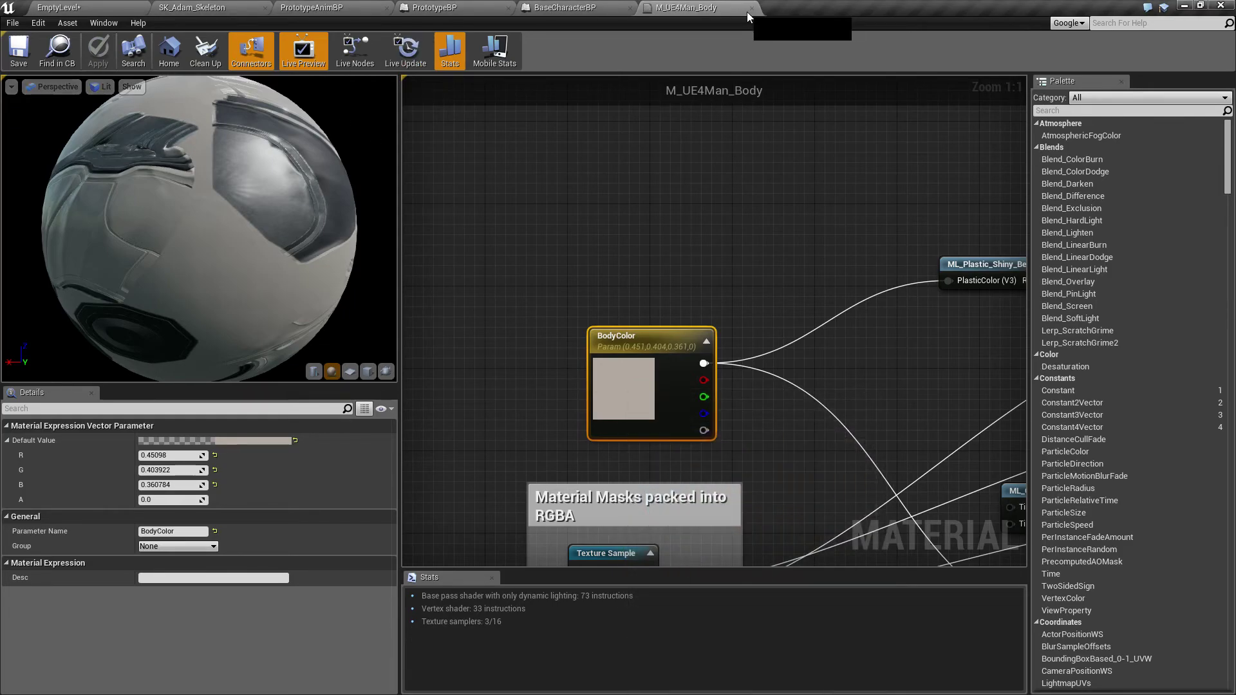
{"action": "left_click", "coordinate": [750, 9]}
{"action": "left_click", "coordinate": [114, 7]}
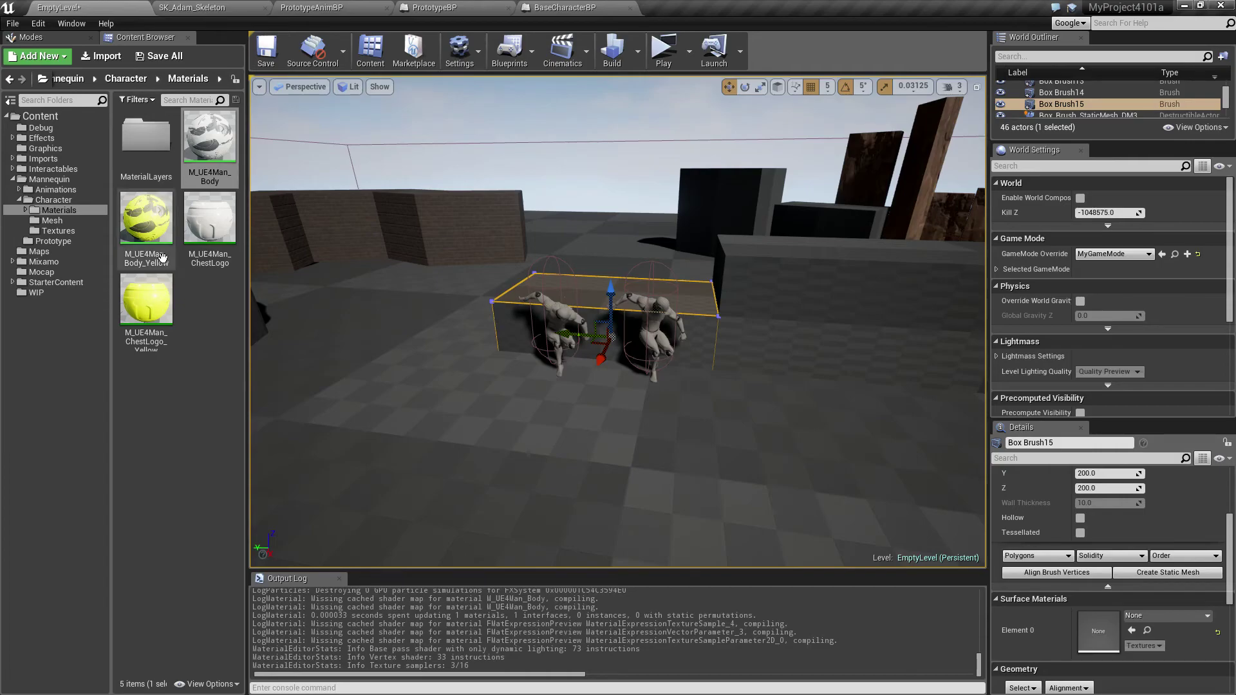
Step: Inspect M_UE4Man_ChestLogo_Yellow's BodyColor without changes, then return to the PrototypeBP blueprint
{"action": "double_click", "coordinate": [147, 301]}
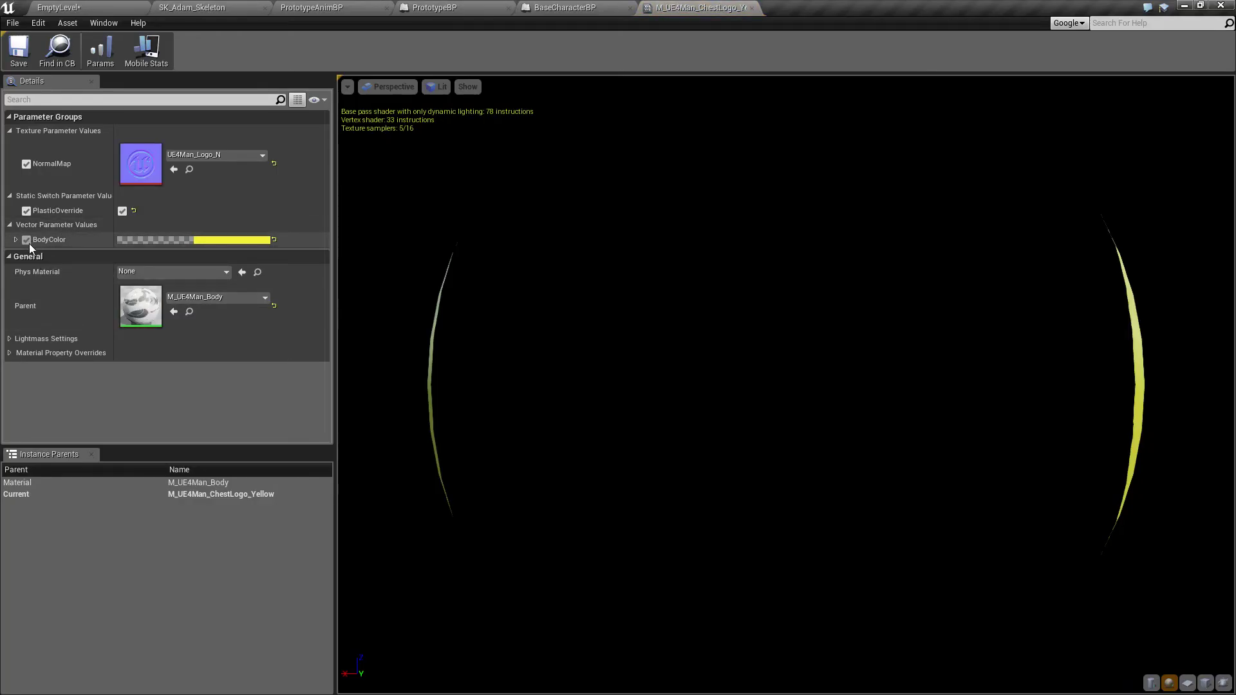
{"action": "left_click", "coordinate": [233, 239]}
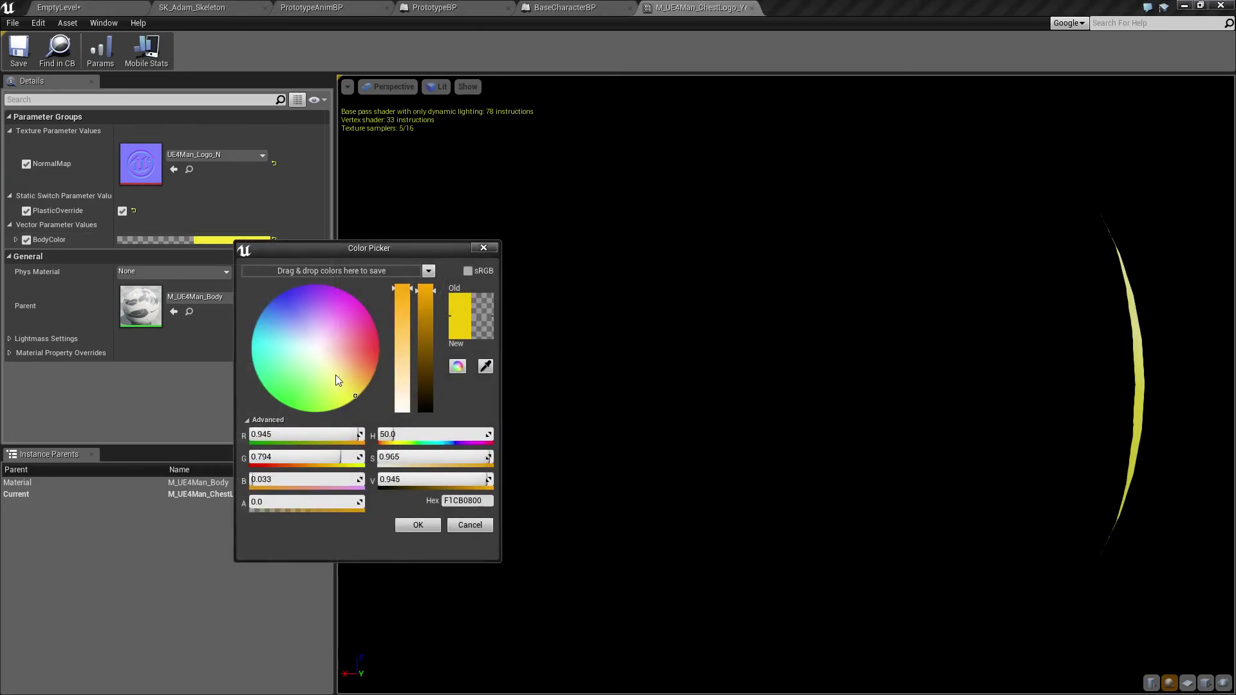
{"action": "left_click", "coordinate": [482, 528]}
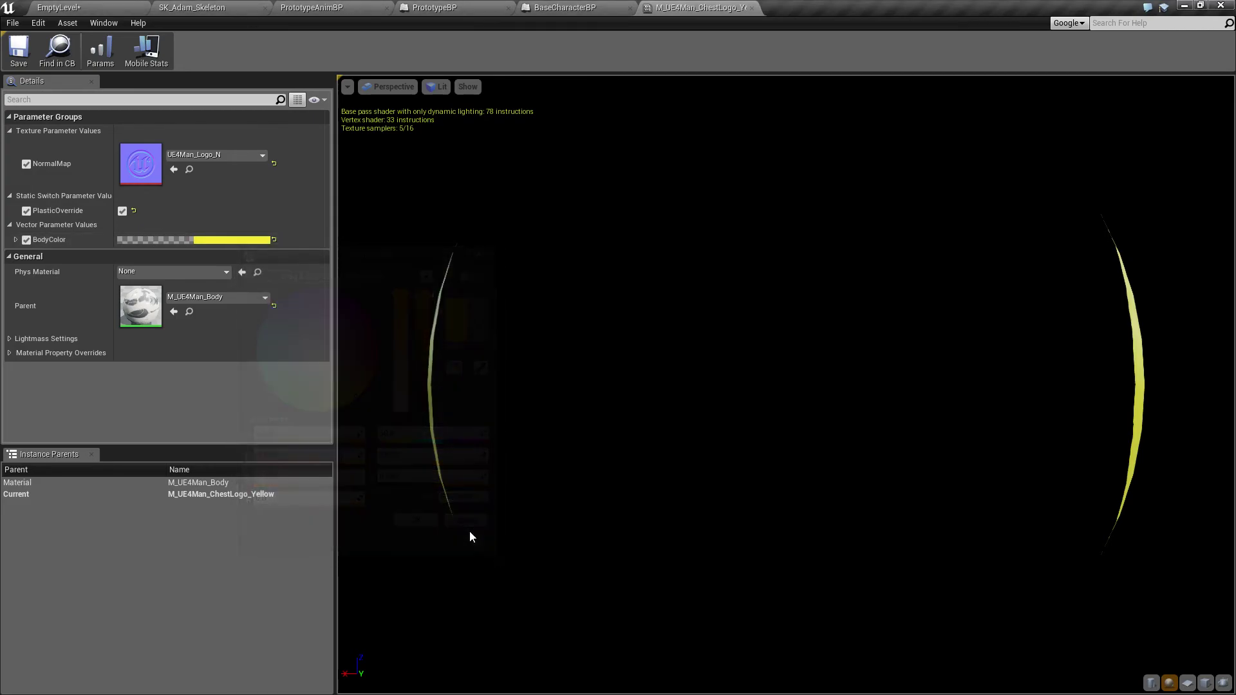
{"action": "left_click", "coordinate": [88, 5]}
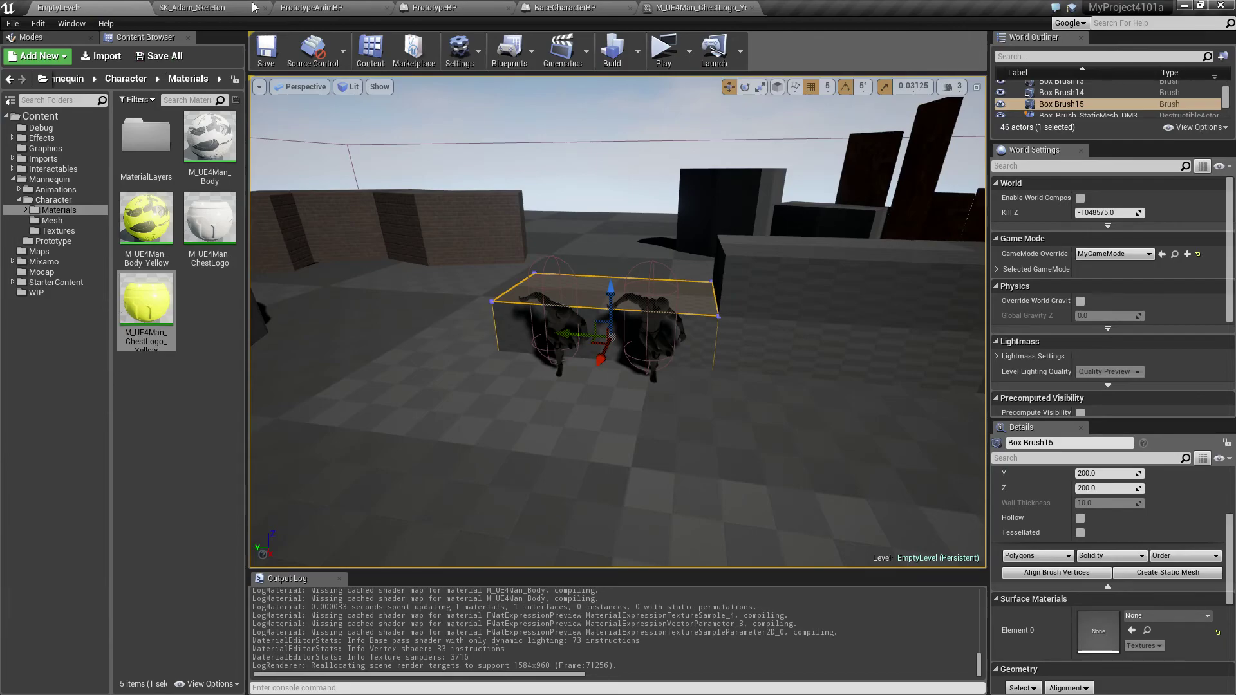
{"action": "left_click", "coordinate": [461, 9]}
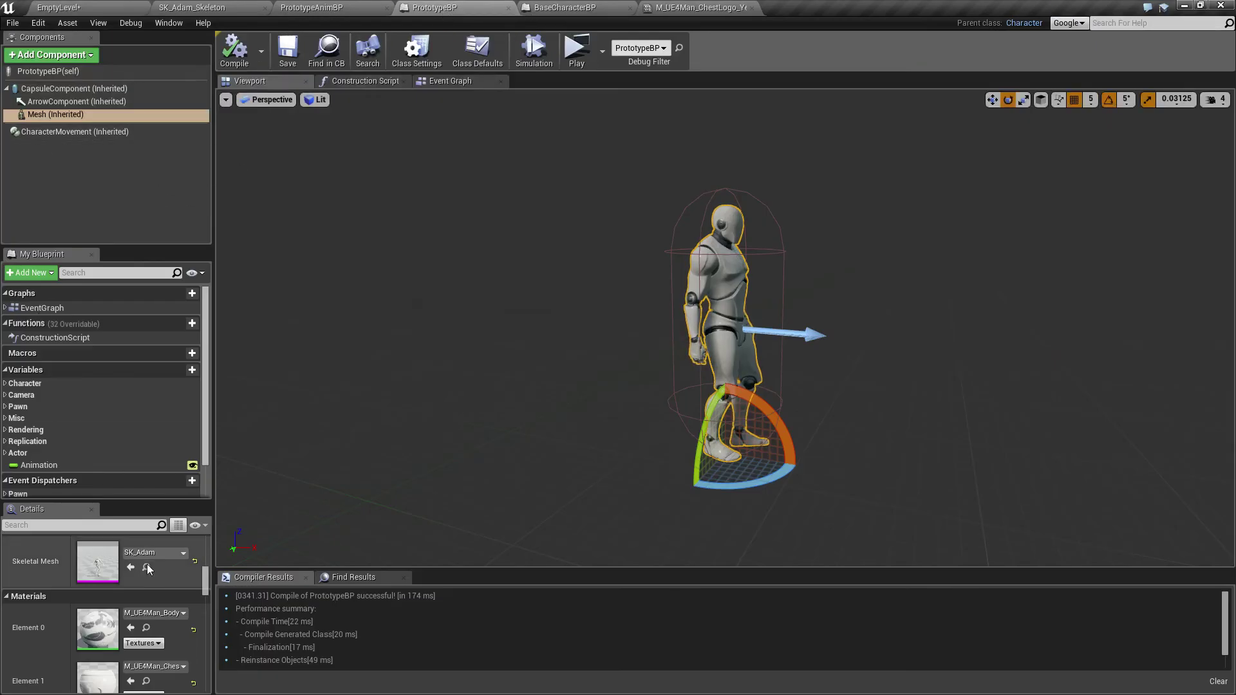
Step: Assign M_UE4Man_Body_Yellow to Element 0 and M_UE4Man_ChestLogo_Yellow to Element 1, then save PrototypeBP
{"action": "left_click", "coordinate": [185, 614]}
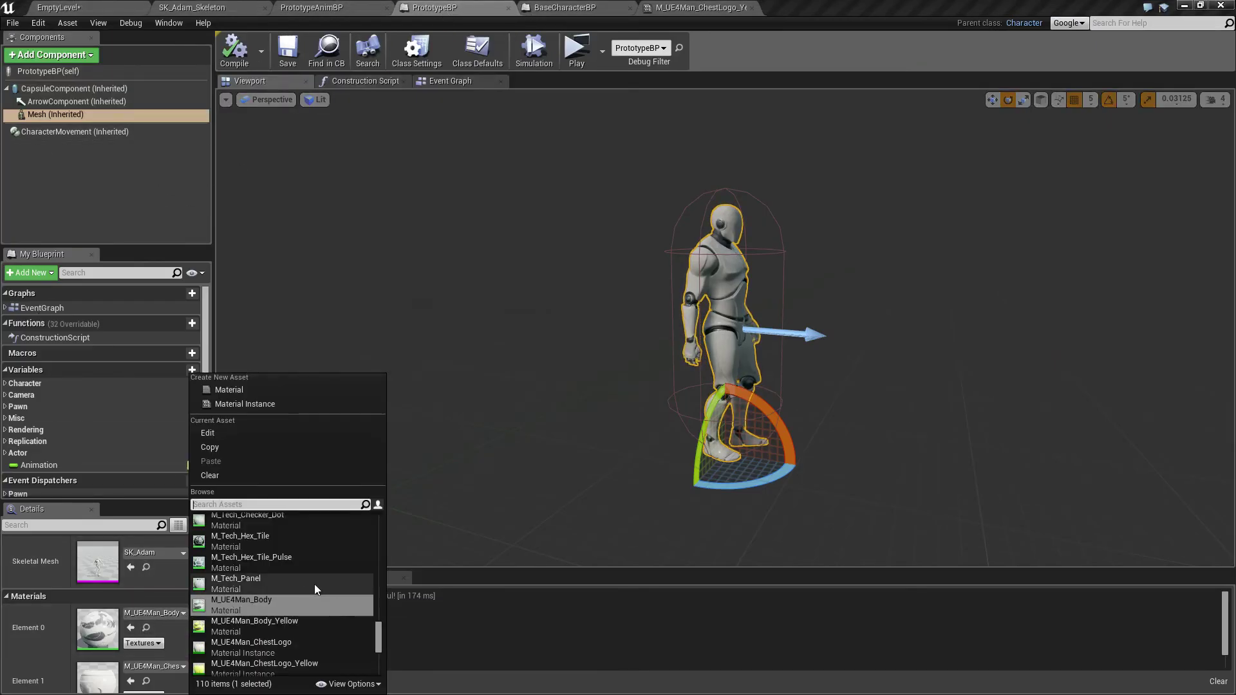
{"action": "left_click", "coordinate": [269, 627]}
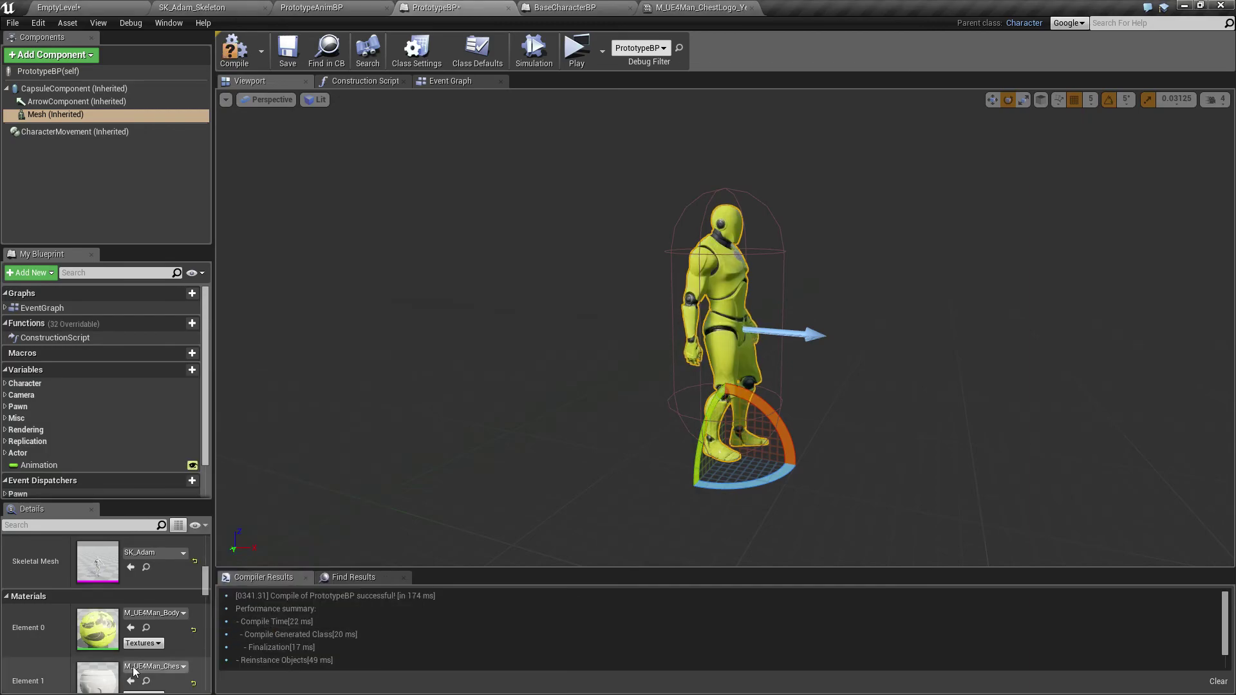
{"action": "left_click", "coordinate": [180, 668]}
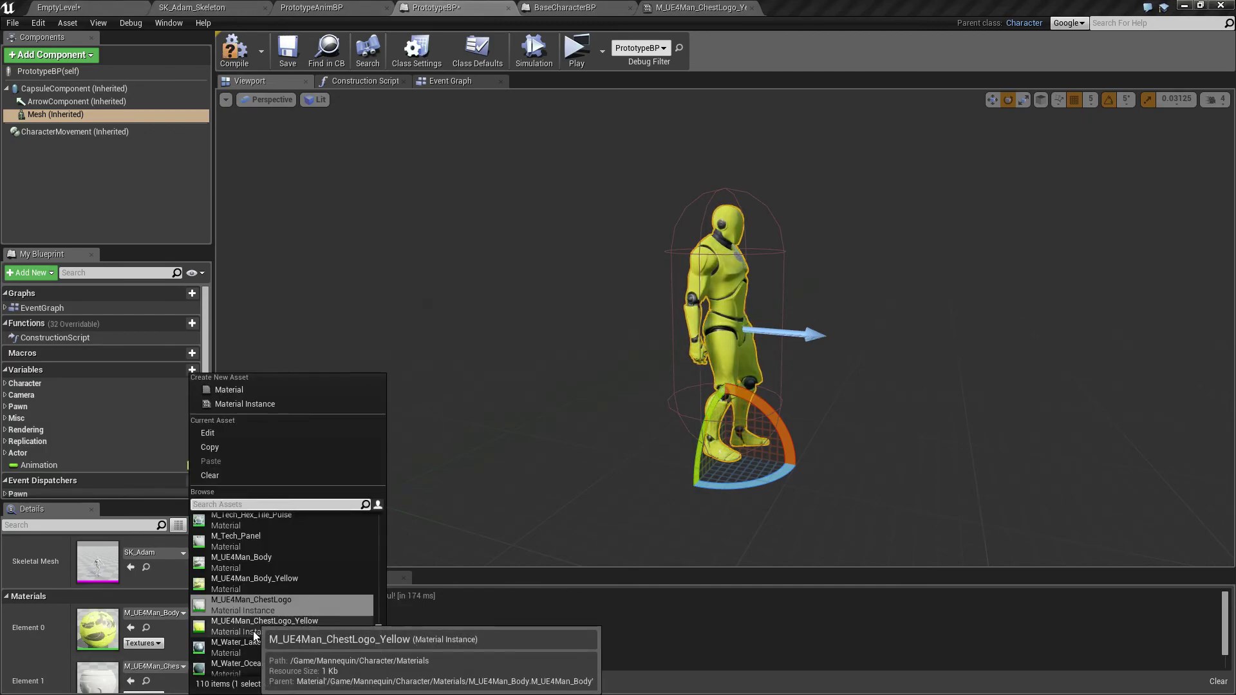
{"action": "left_click", "coordinate": [257, 627]}
{"action": "left_click", "coordinate": [283, 61]}
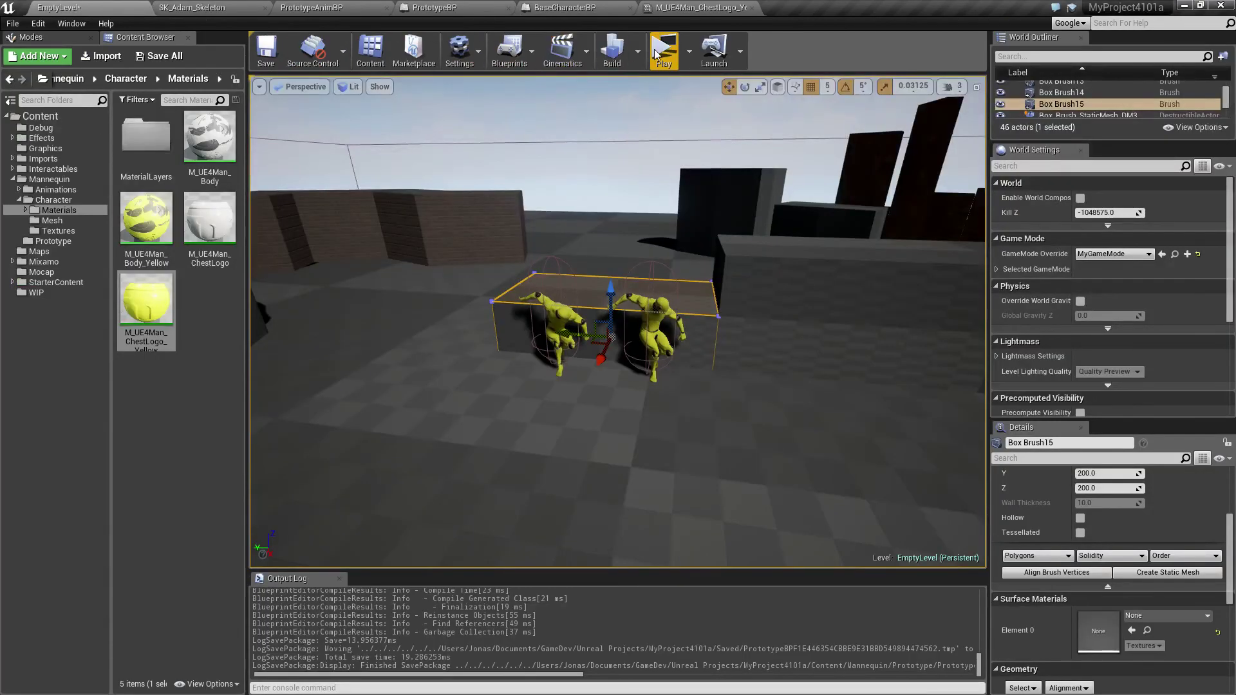
{"action": "left_click", "coordinate": [656, 53]}
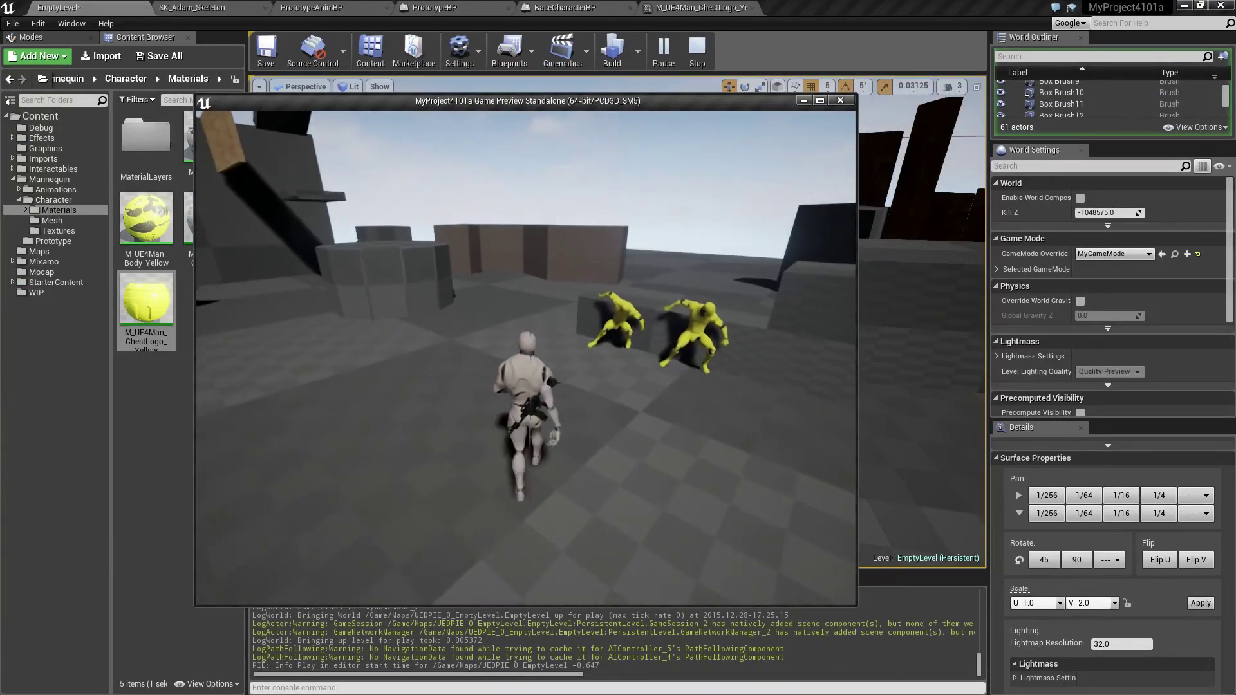
{"action": "key", "text": "w"}
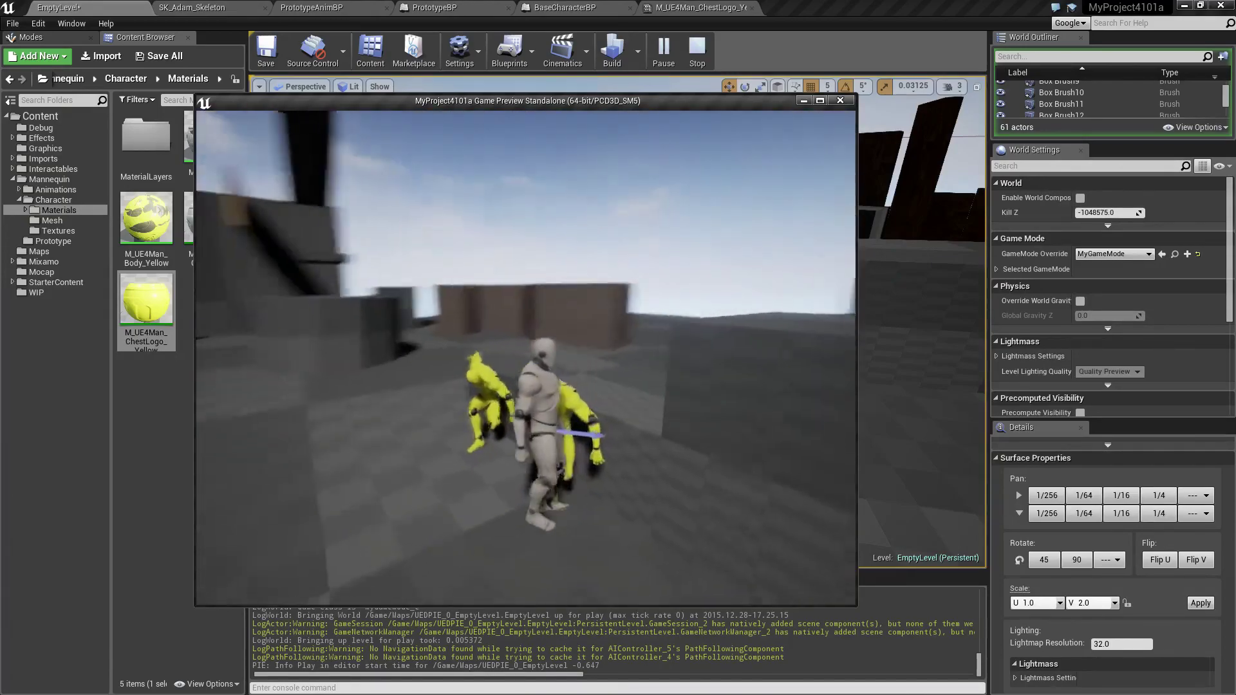
{"action": "key", "text": "a"}
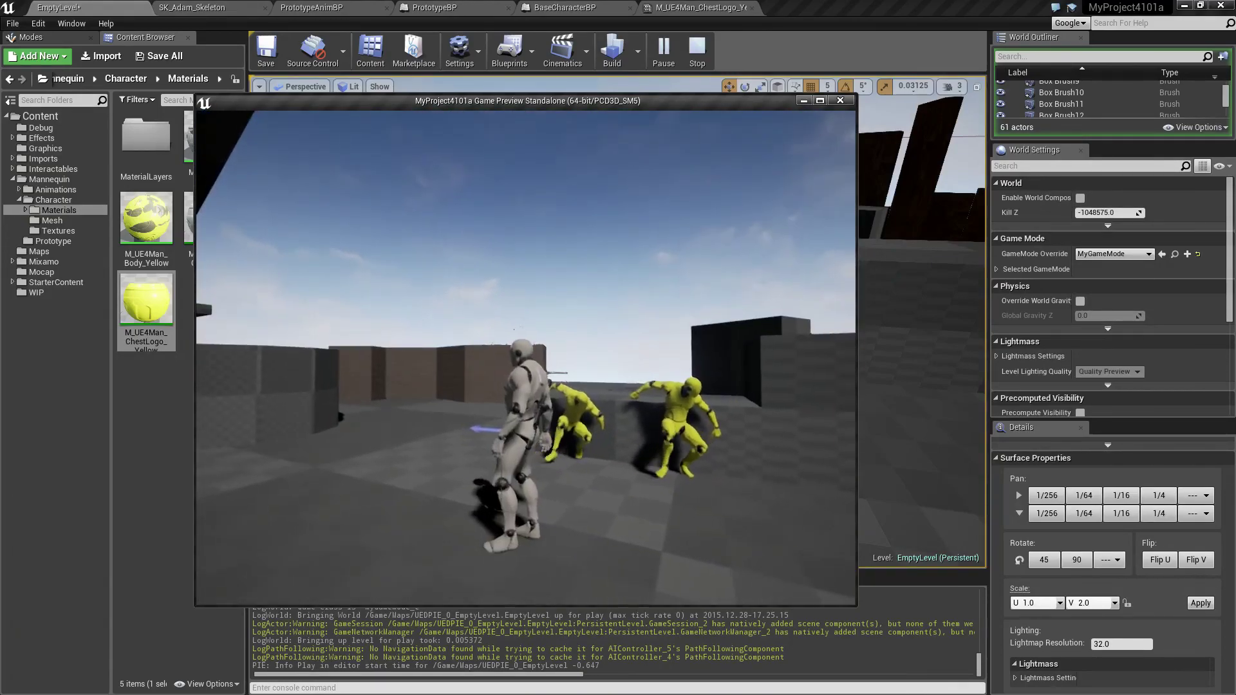
{"action": "key", "text": "w"}
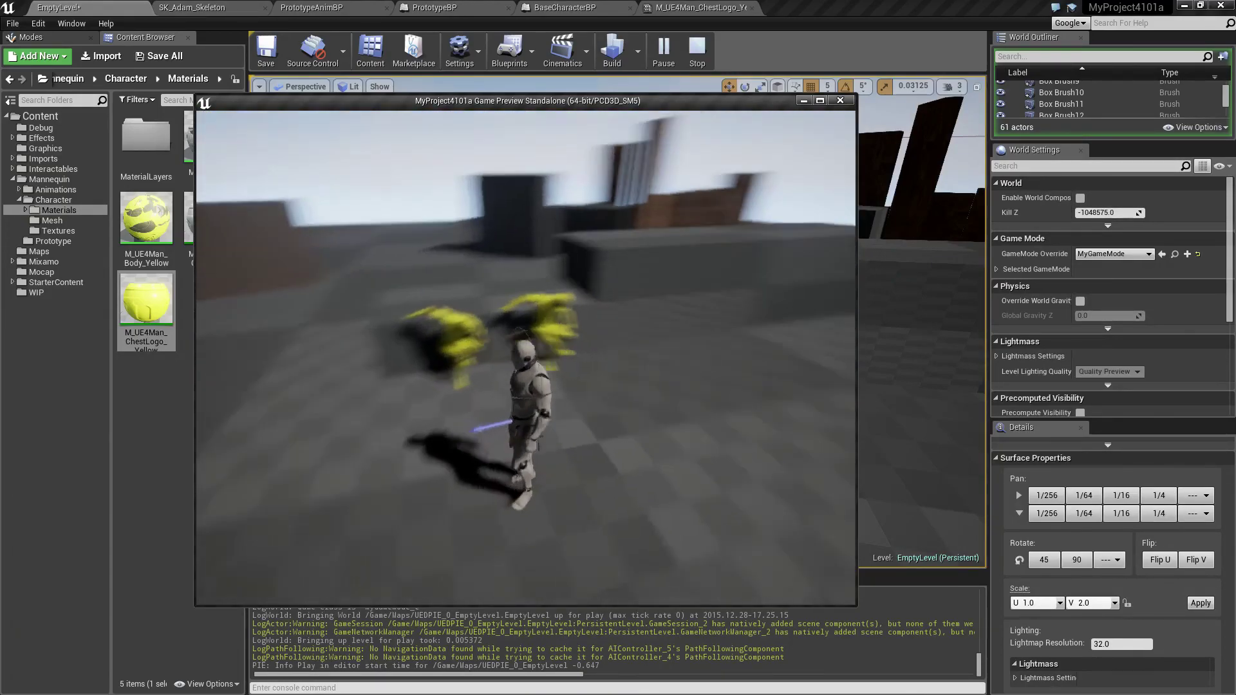
{"action": "key", "text": "Escape"}
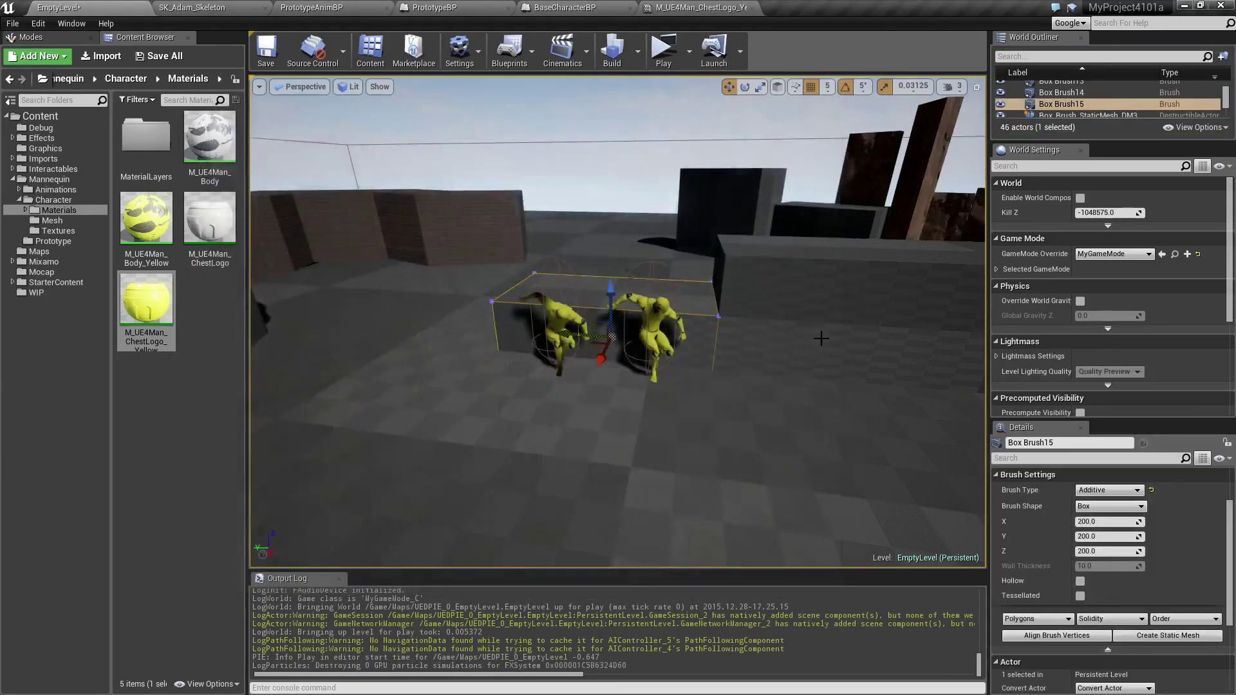